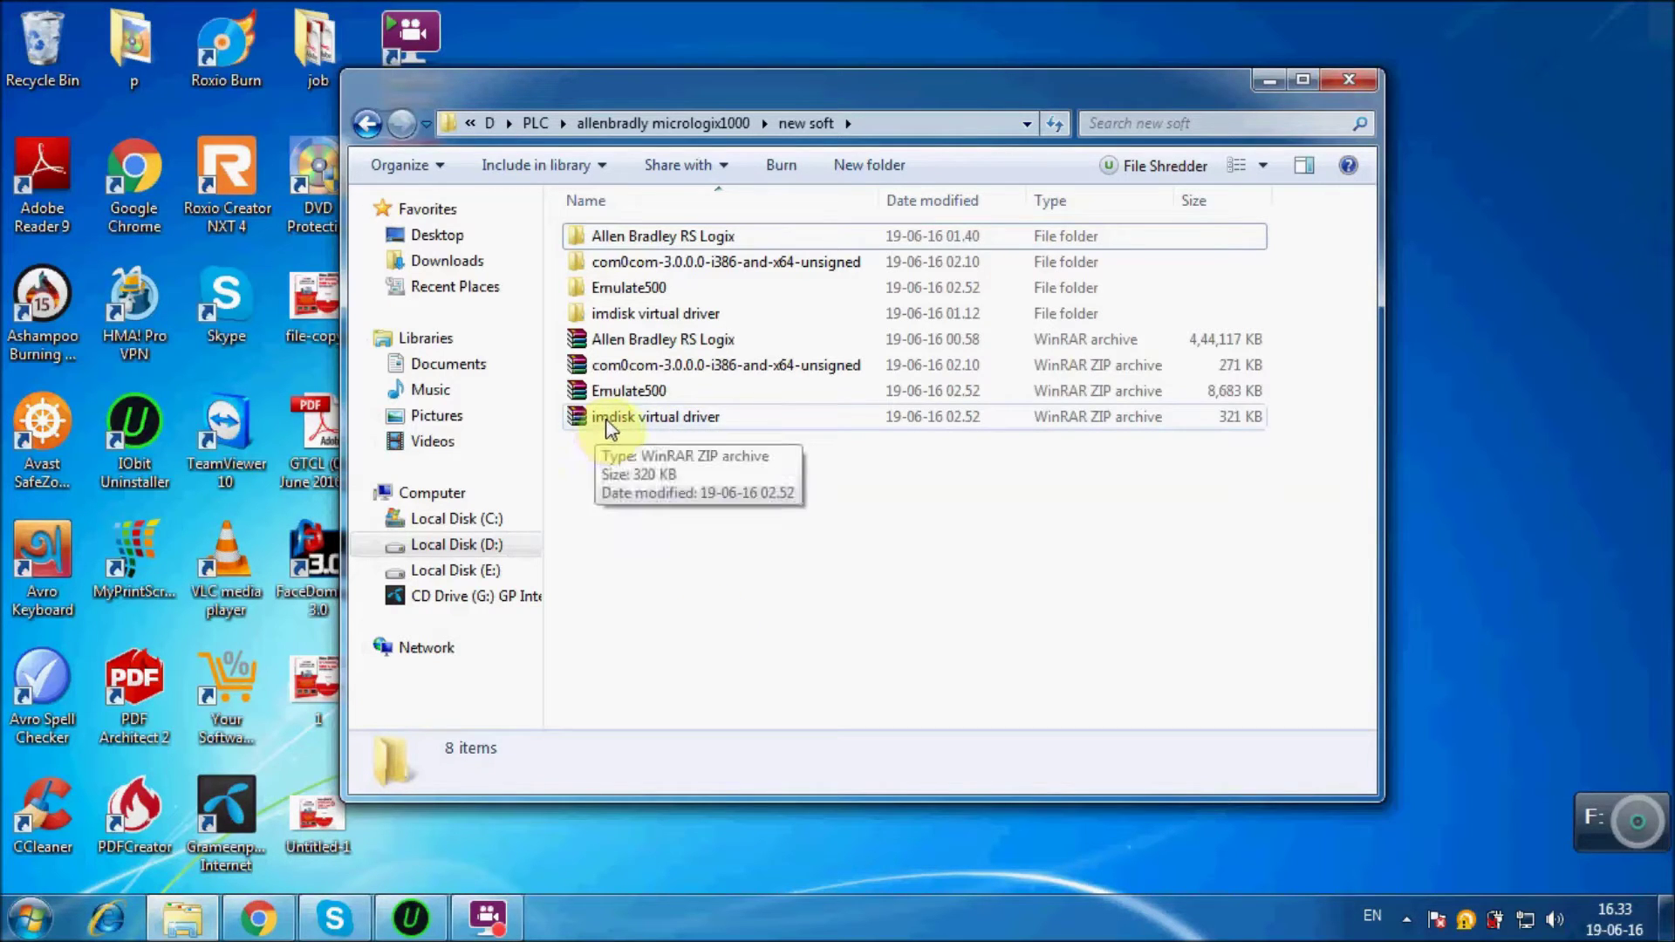
Step: Run the imdiskinst installer from the extracted Allen Bradley RS Logix folder and complete its installation
click(667, 352)
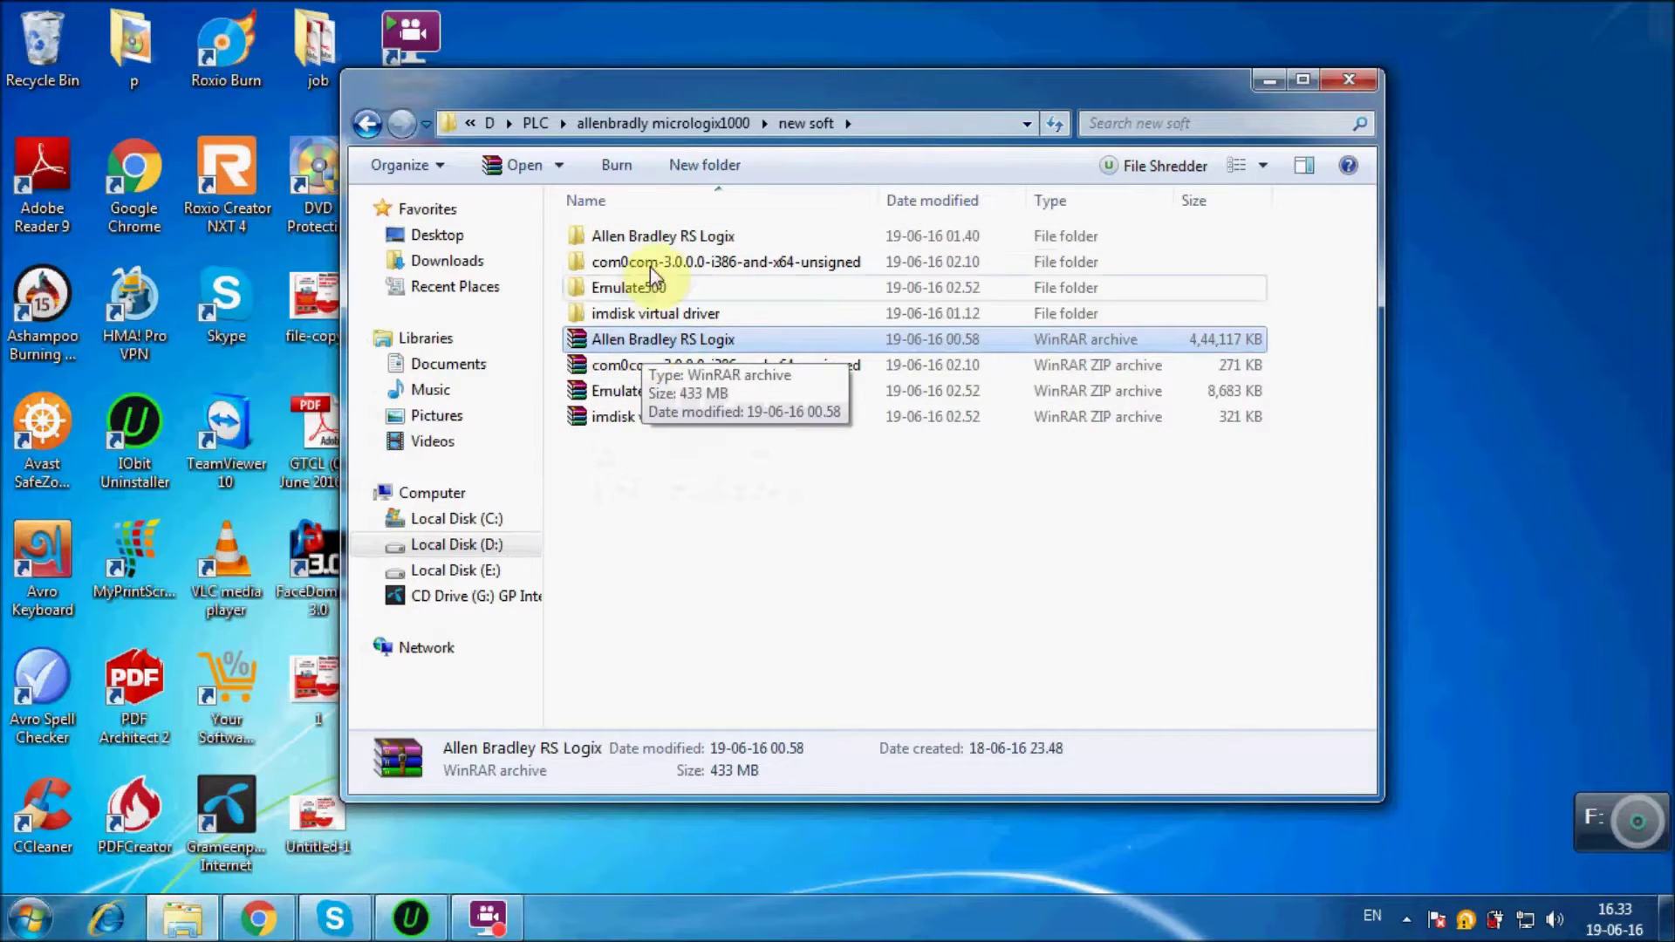
double_click(682, 236)
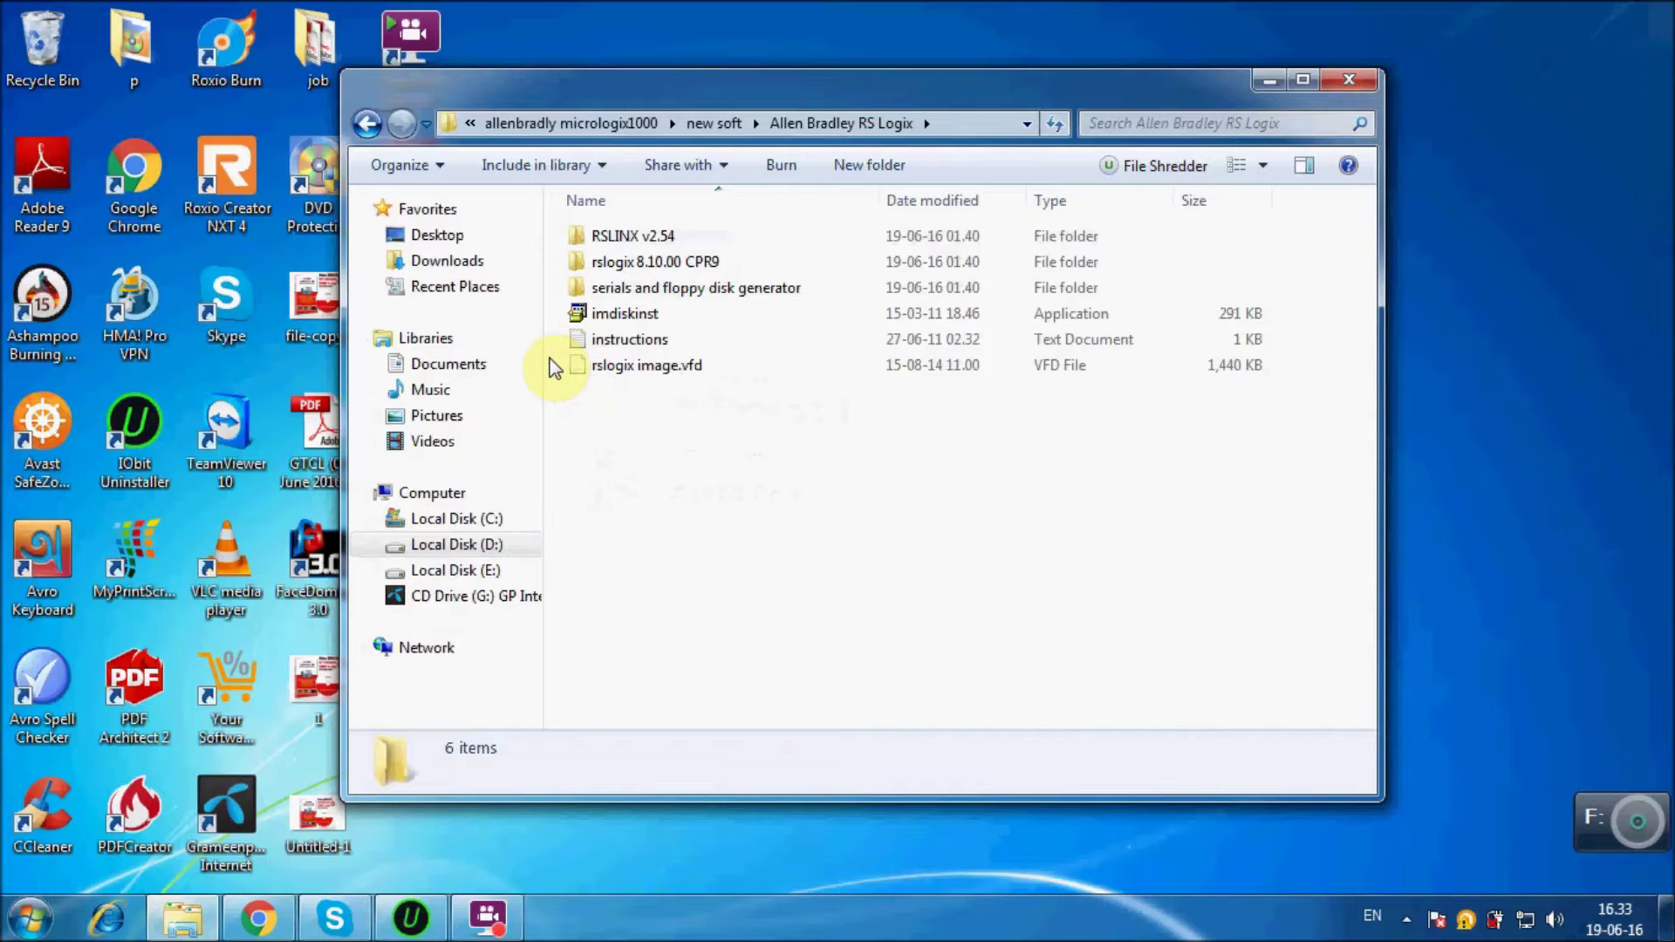
click(632, 326)
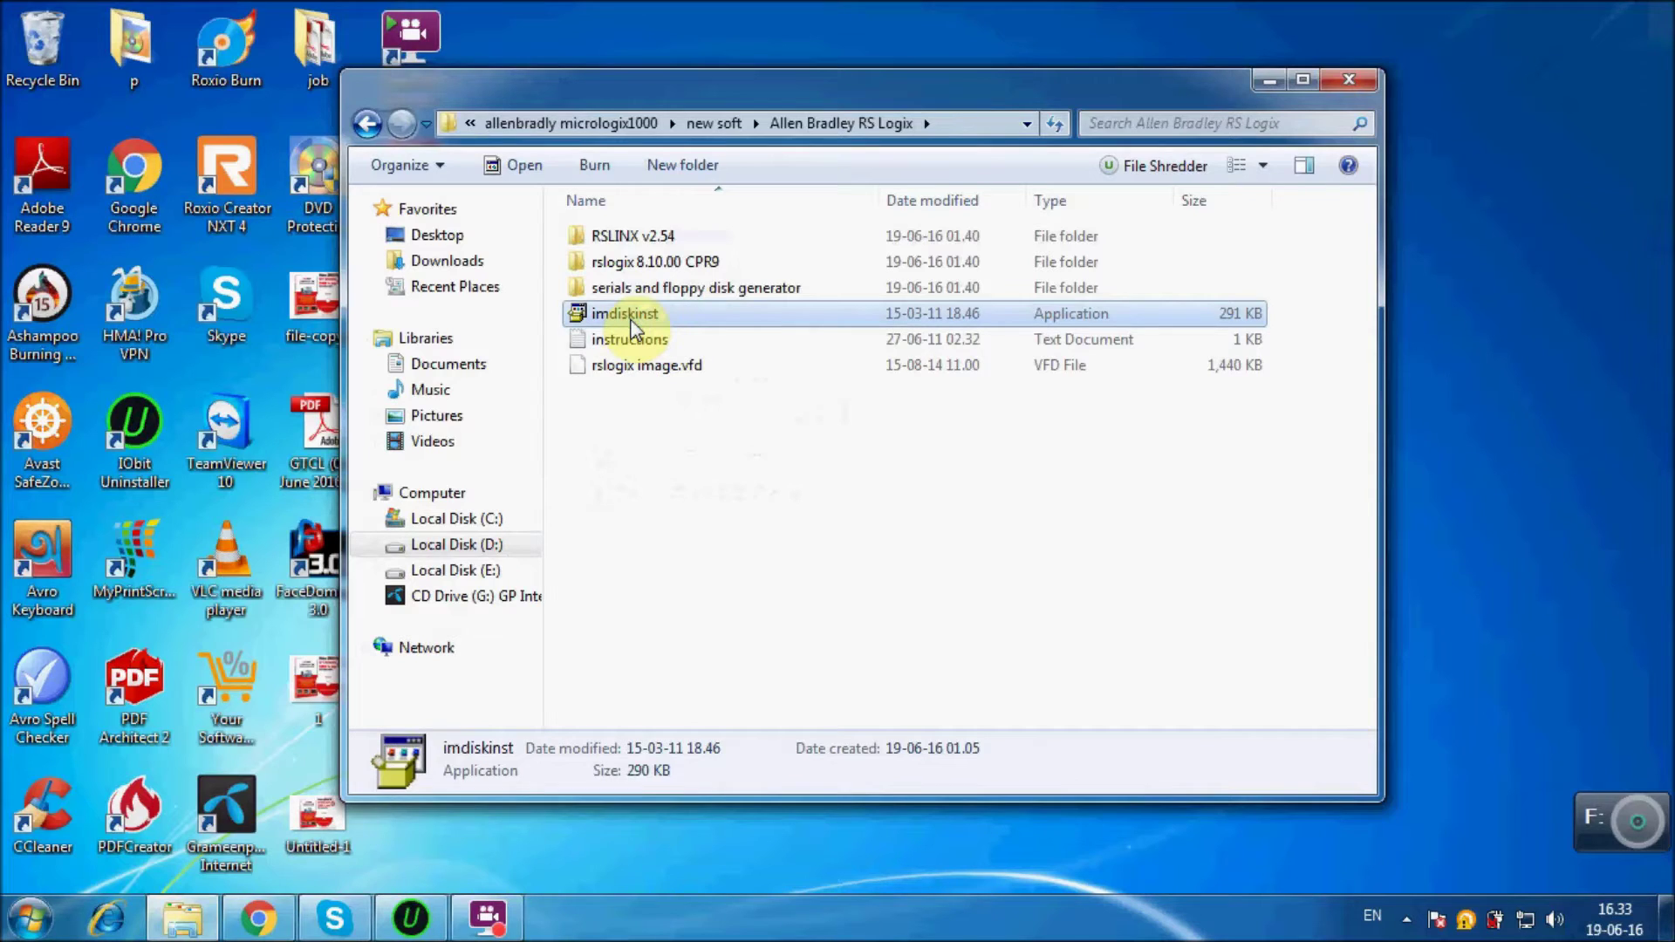
double_click(637, 325)
click(914, 482)
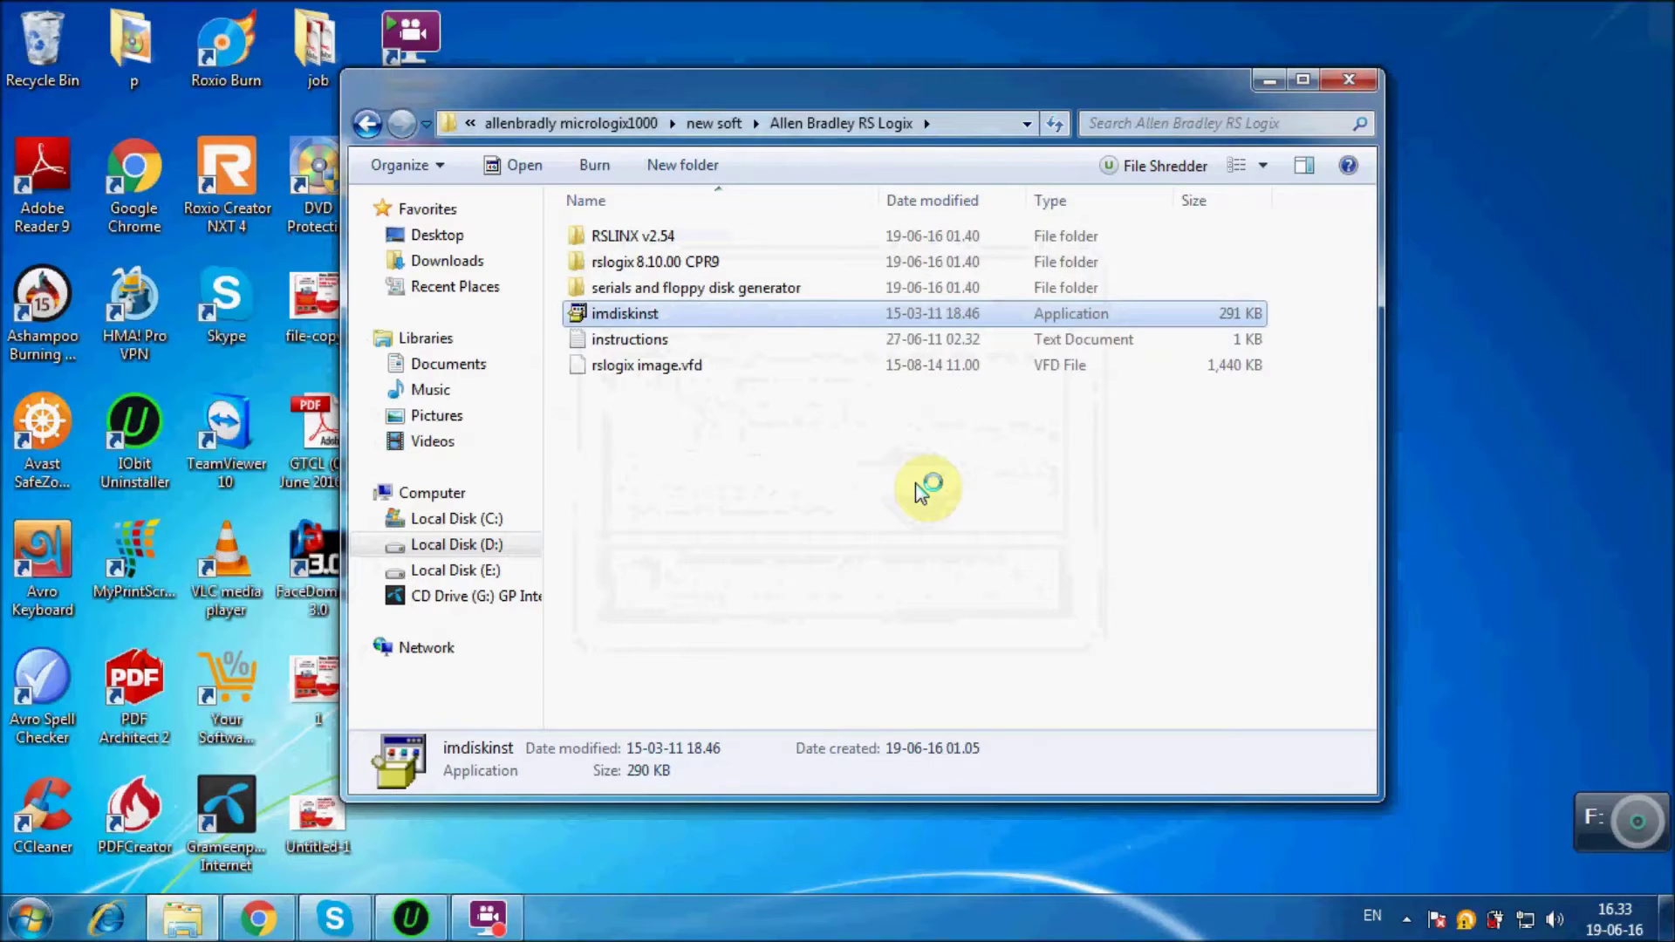
click(951, 542)
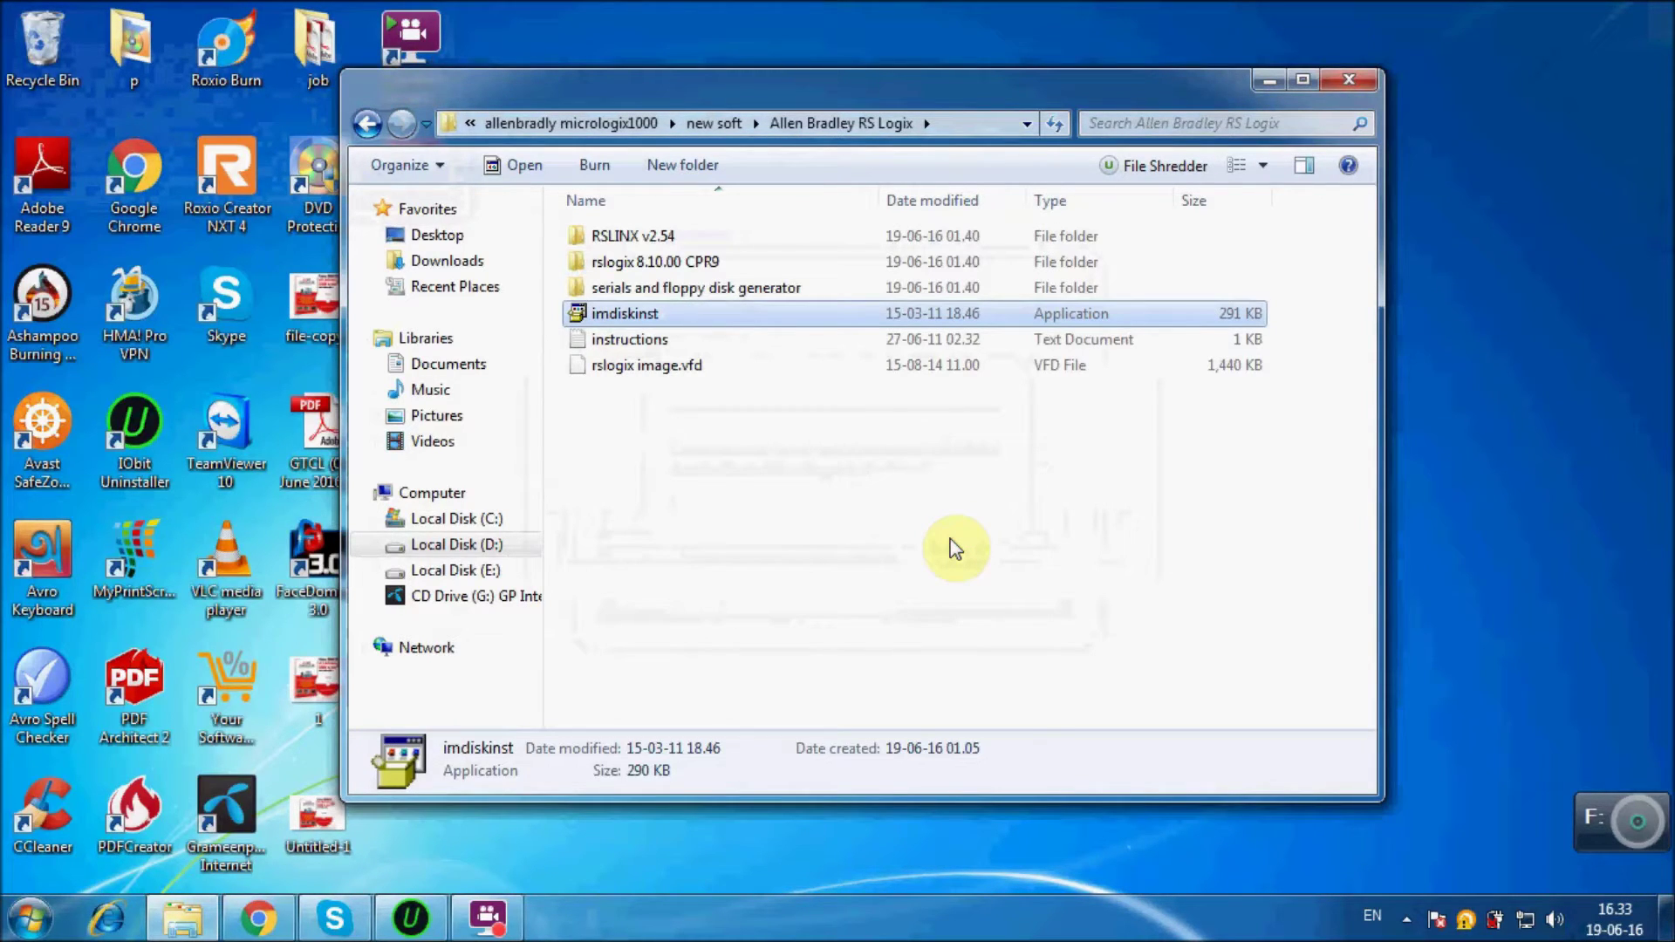
Step: Open the instructions text file and read how to handle the "access denied" error
click(607, 338)
double_click(608, 342)
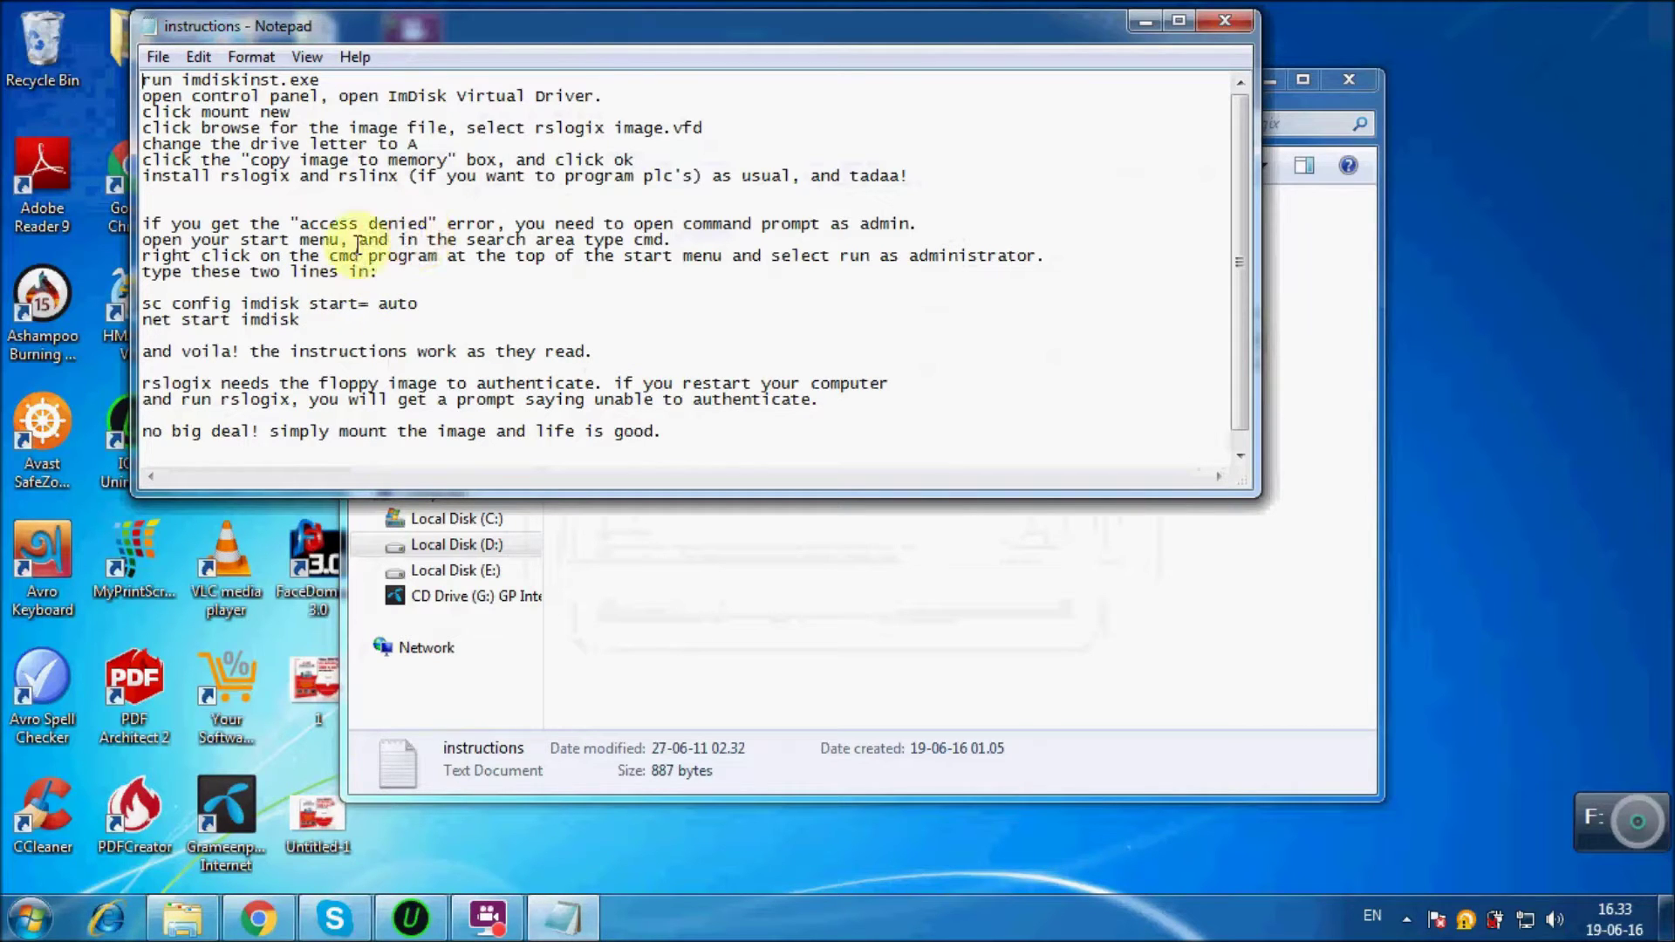
drag(464, 240, 670, 241)
Step: Search for cmd, run it as administrator, and place its window clear of the instructions' command lines
click(31, 918)
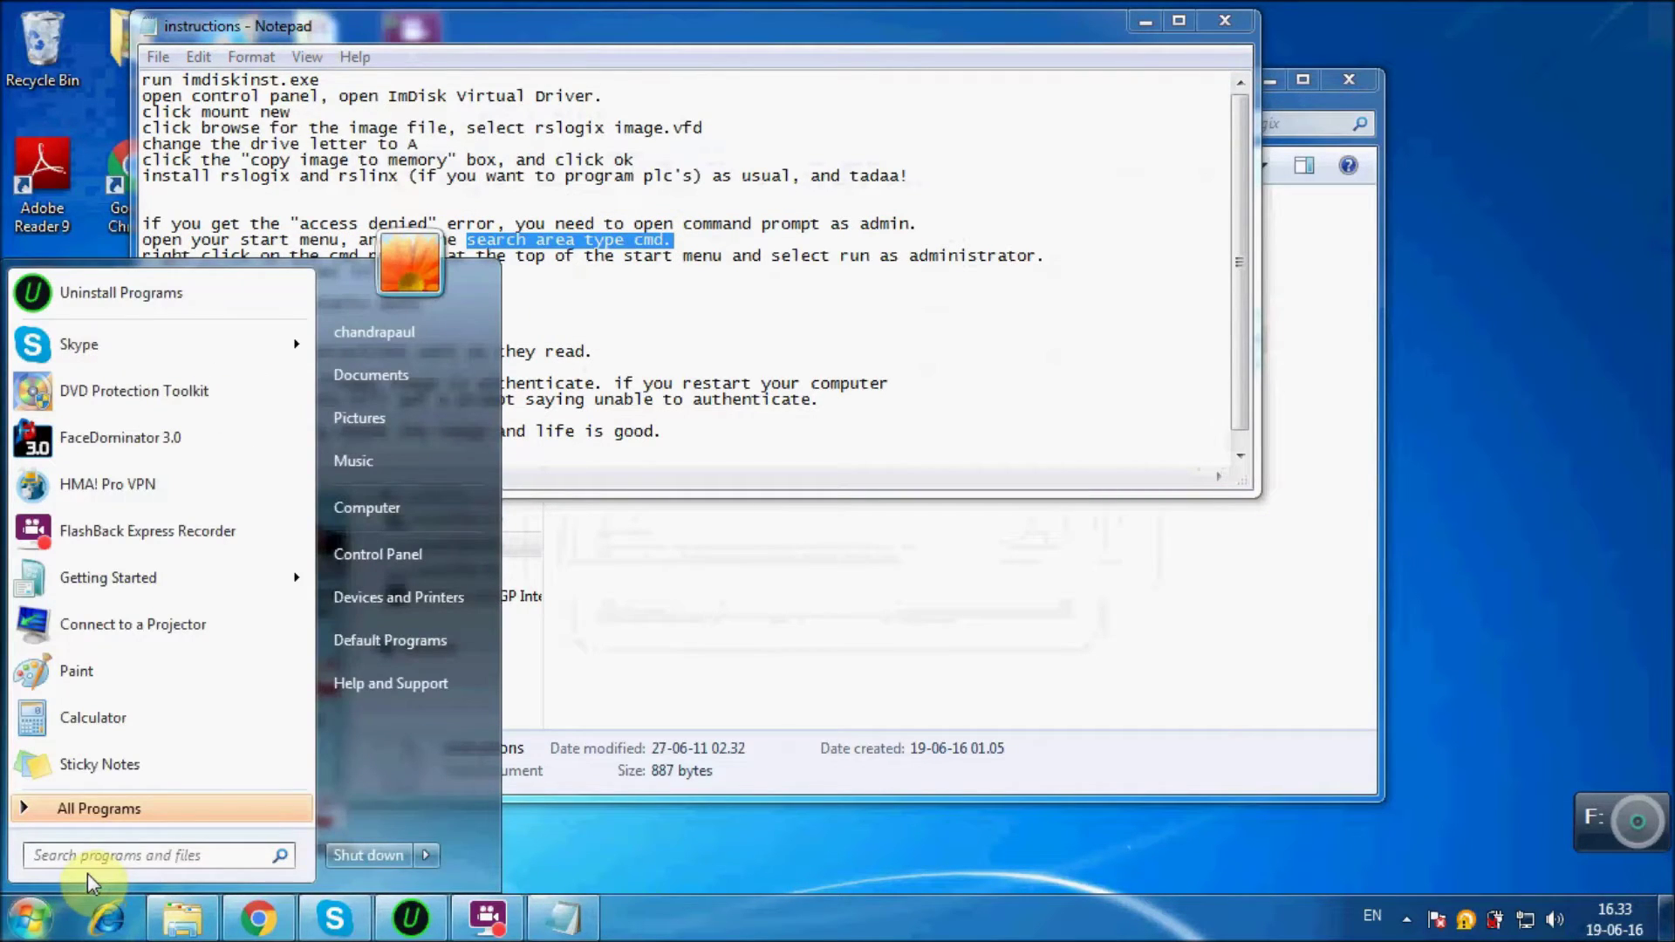
text(cmd)
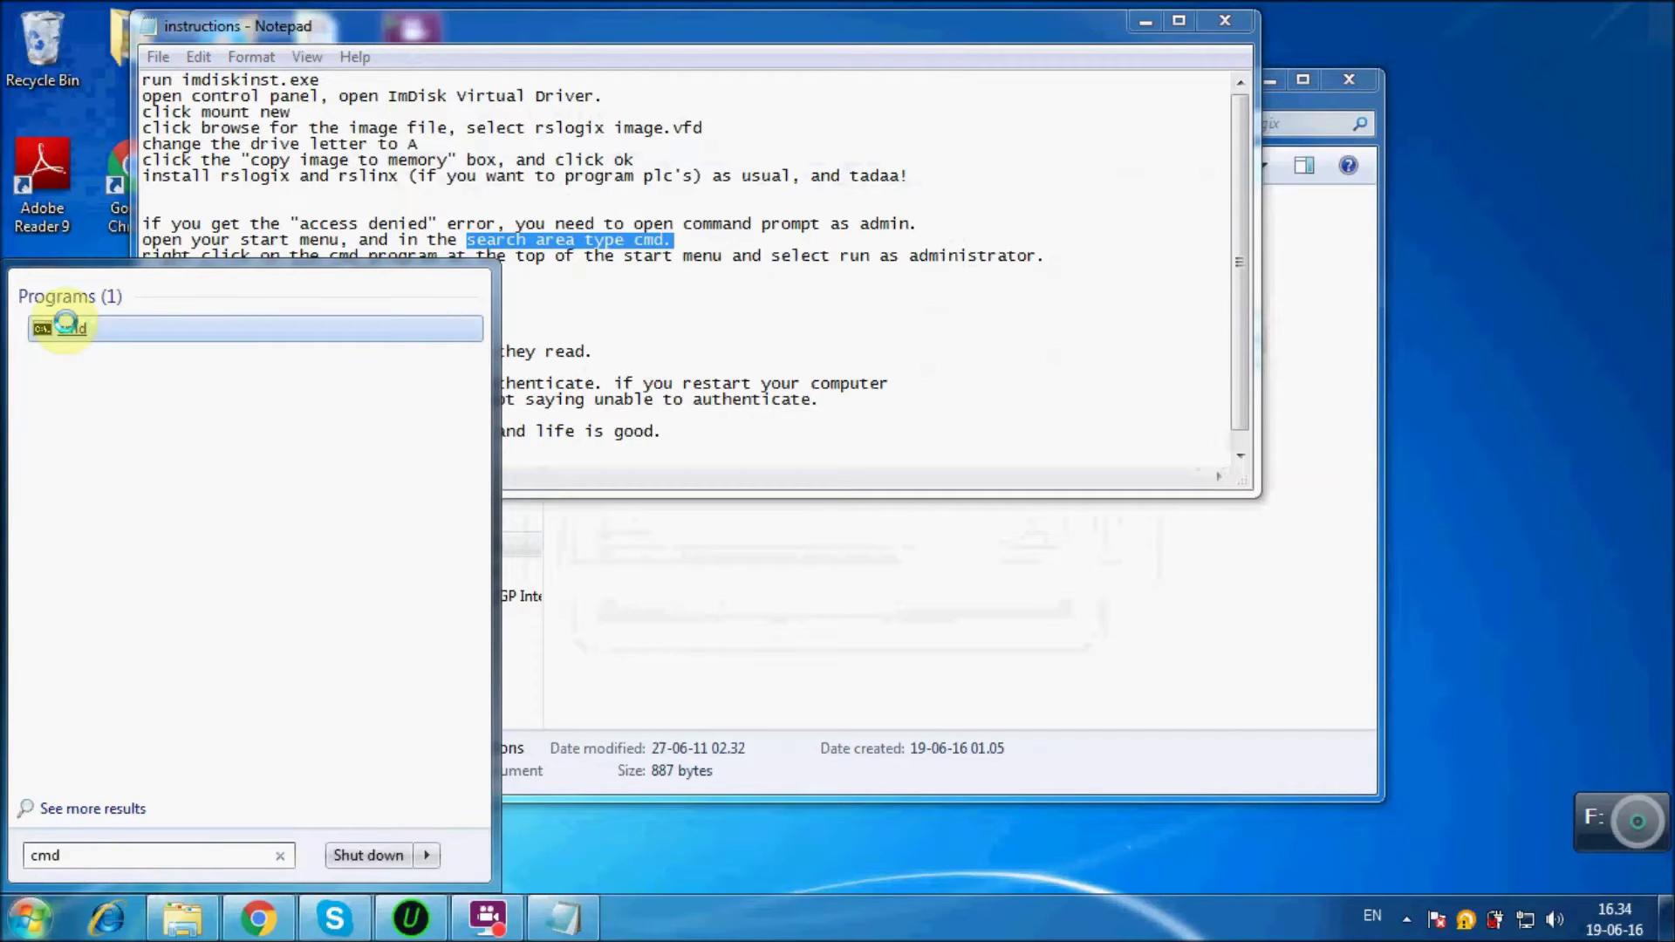
right_click(66, 322)
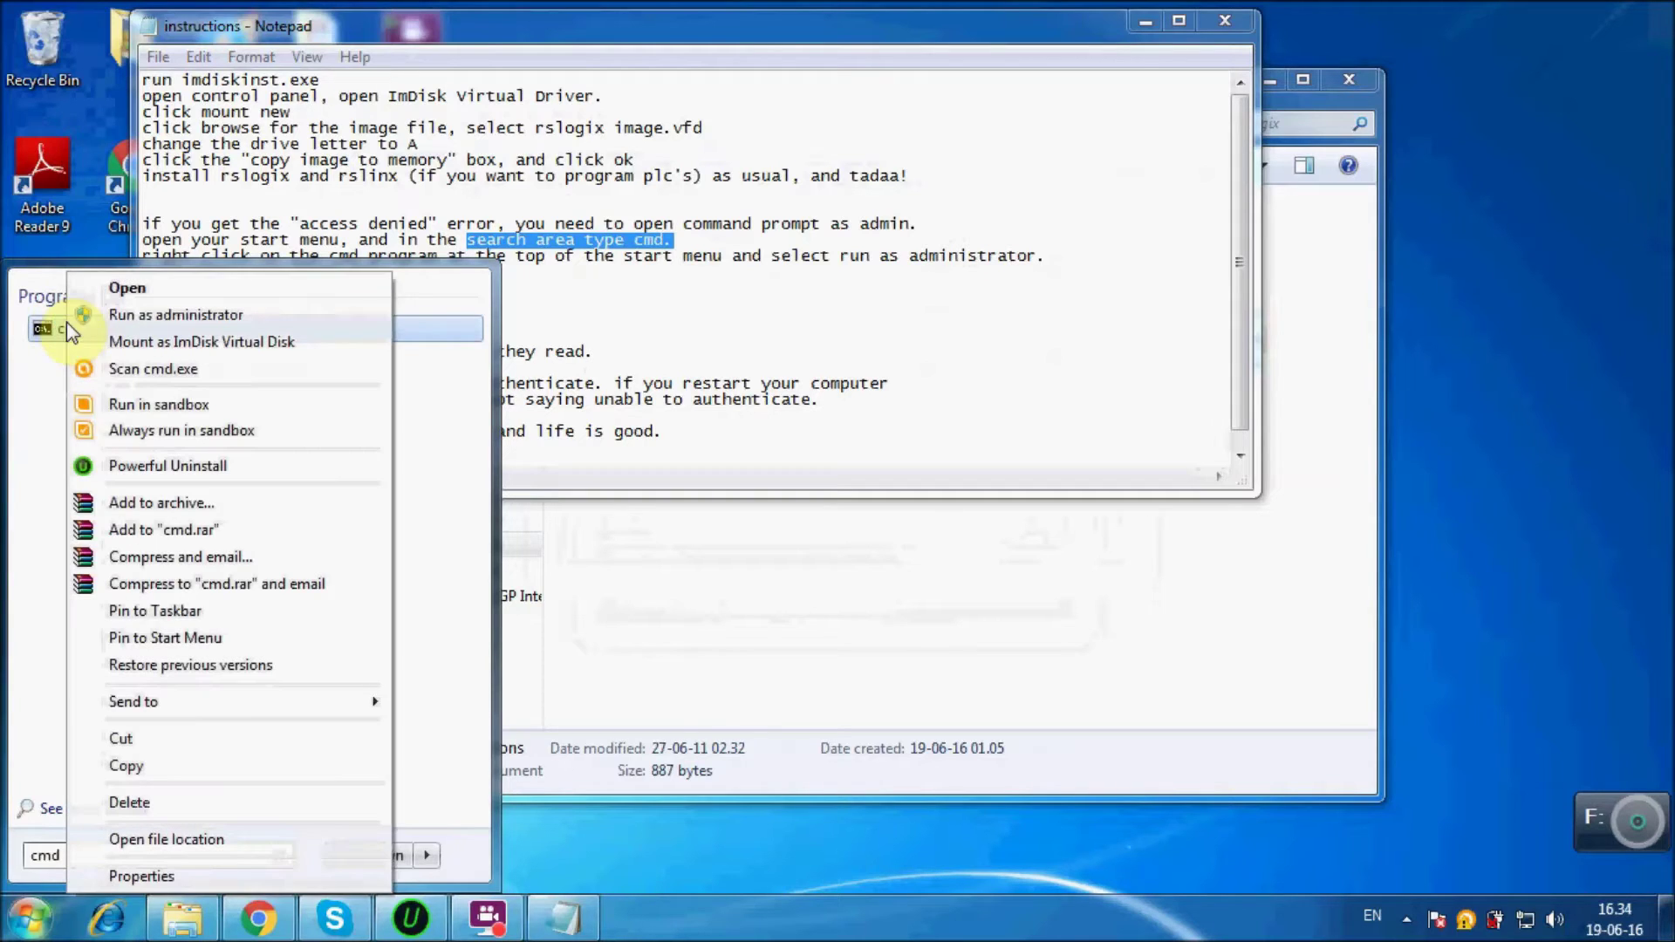
click(123, 320)
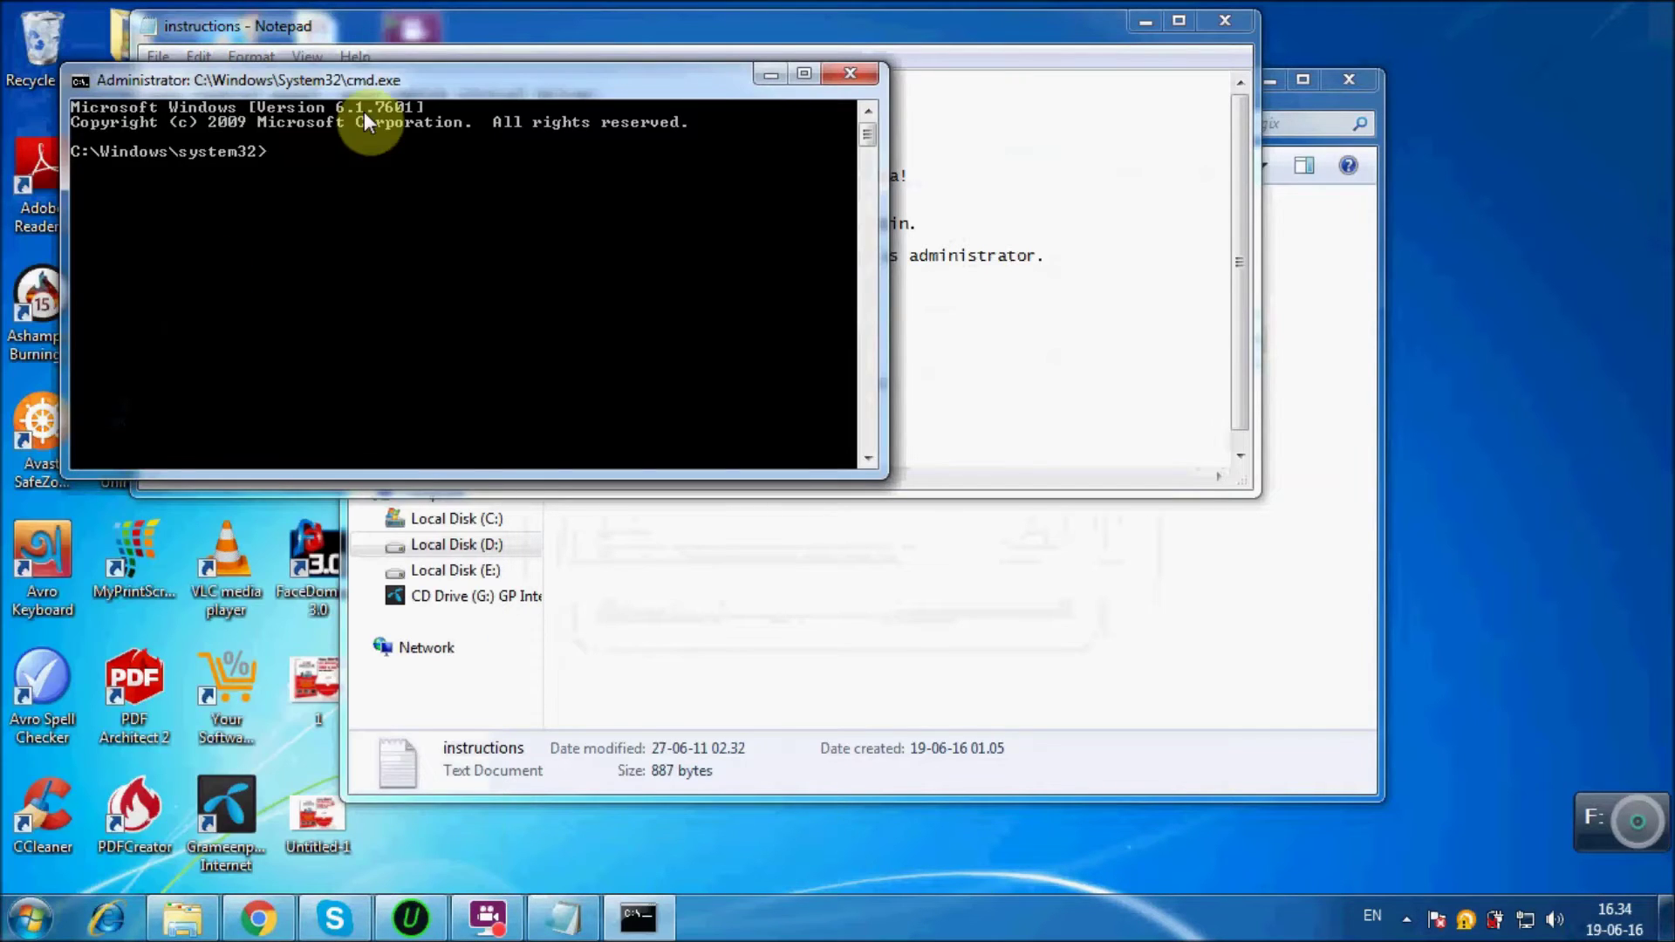
drag(374, 80, 1038, 352)
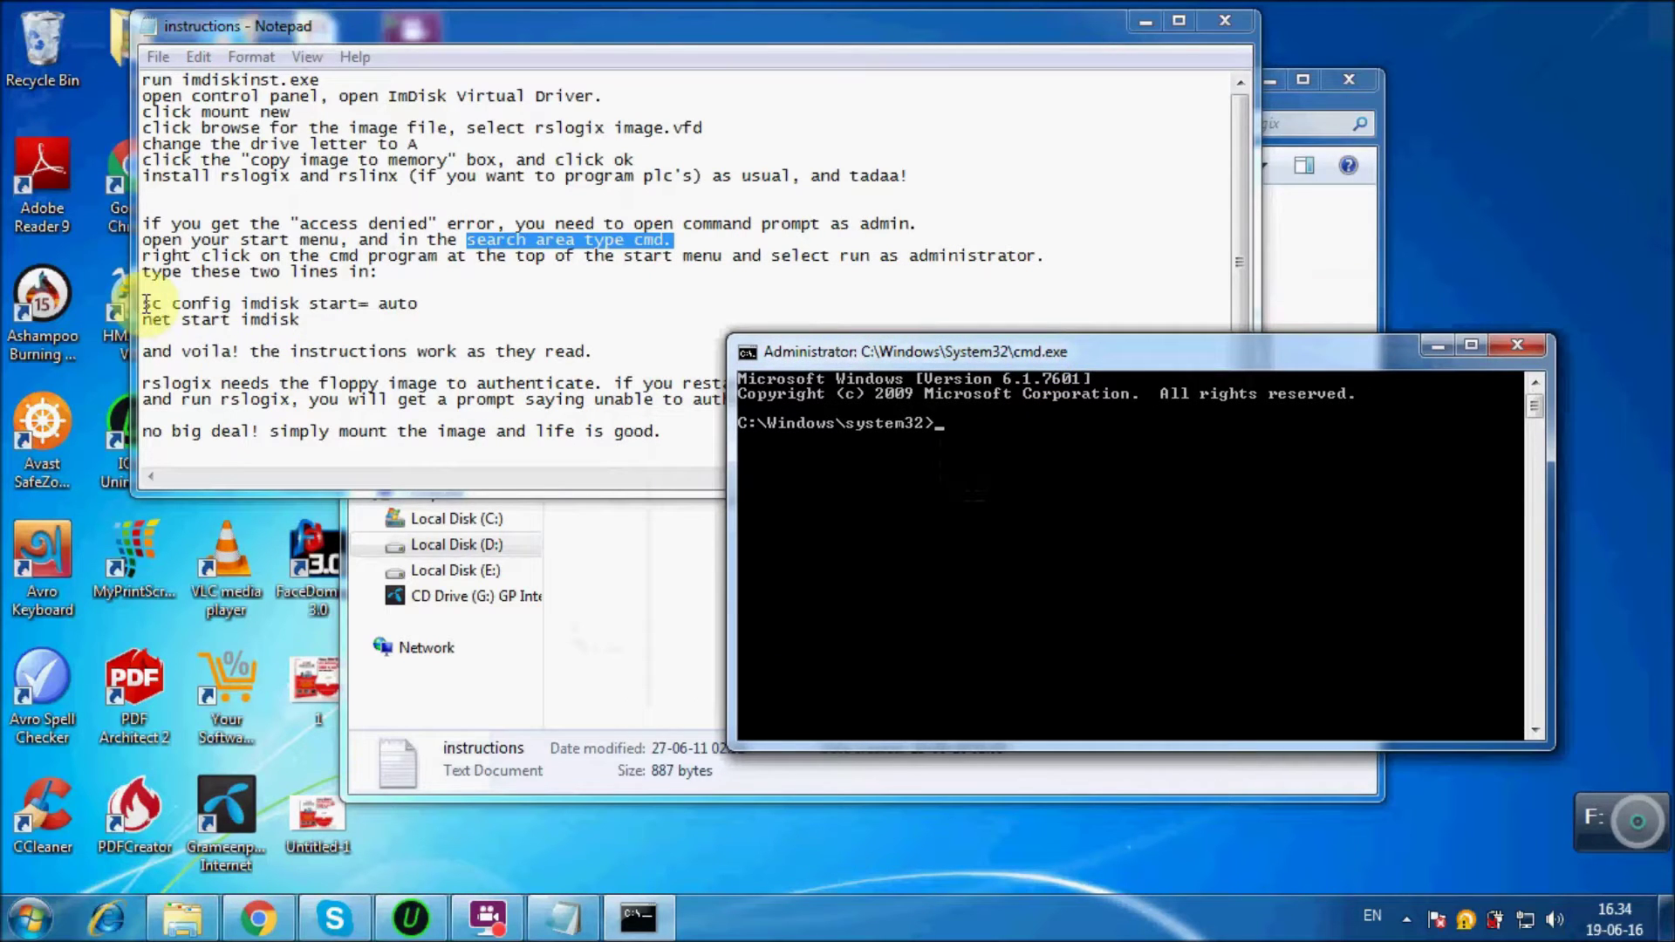
Step: Run "sc config imdisk start= auto" and "net start imdisk" in the administrator command prompt
drag(146, 304, 301, 321)
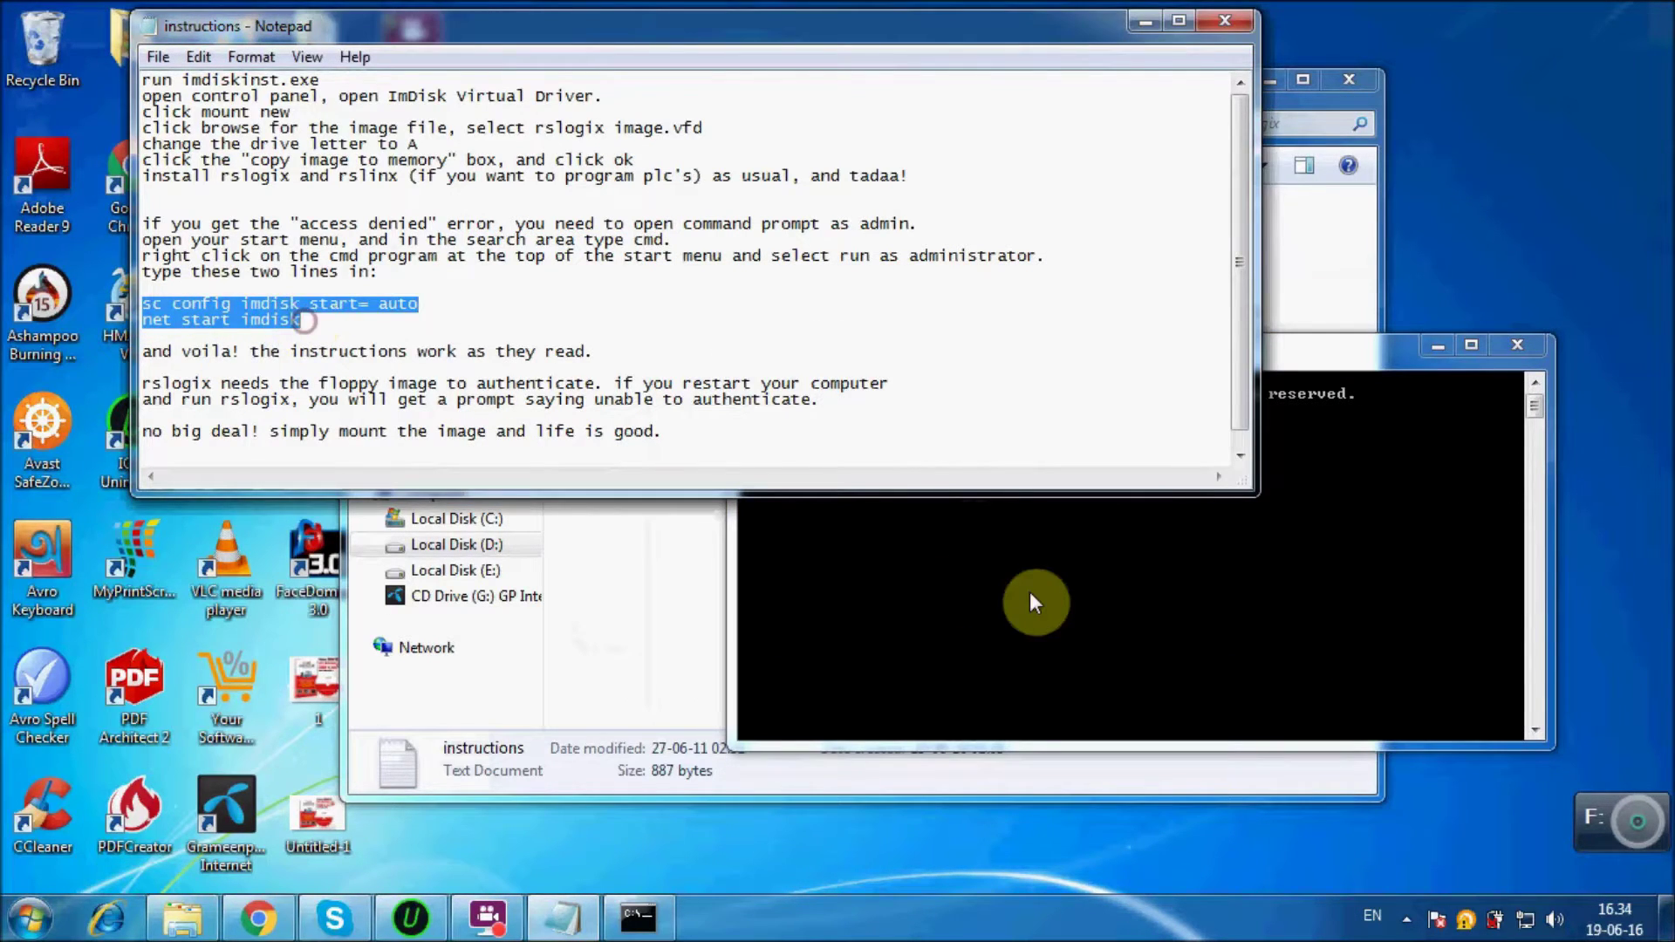
click(1031, 598)
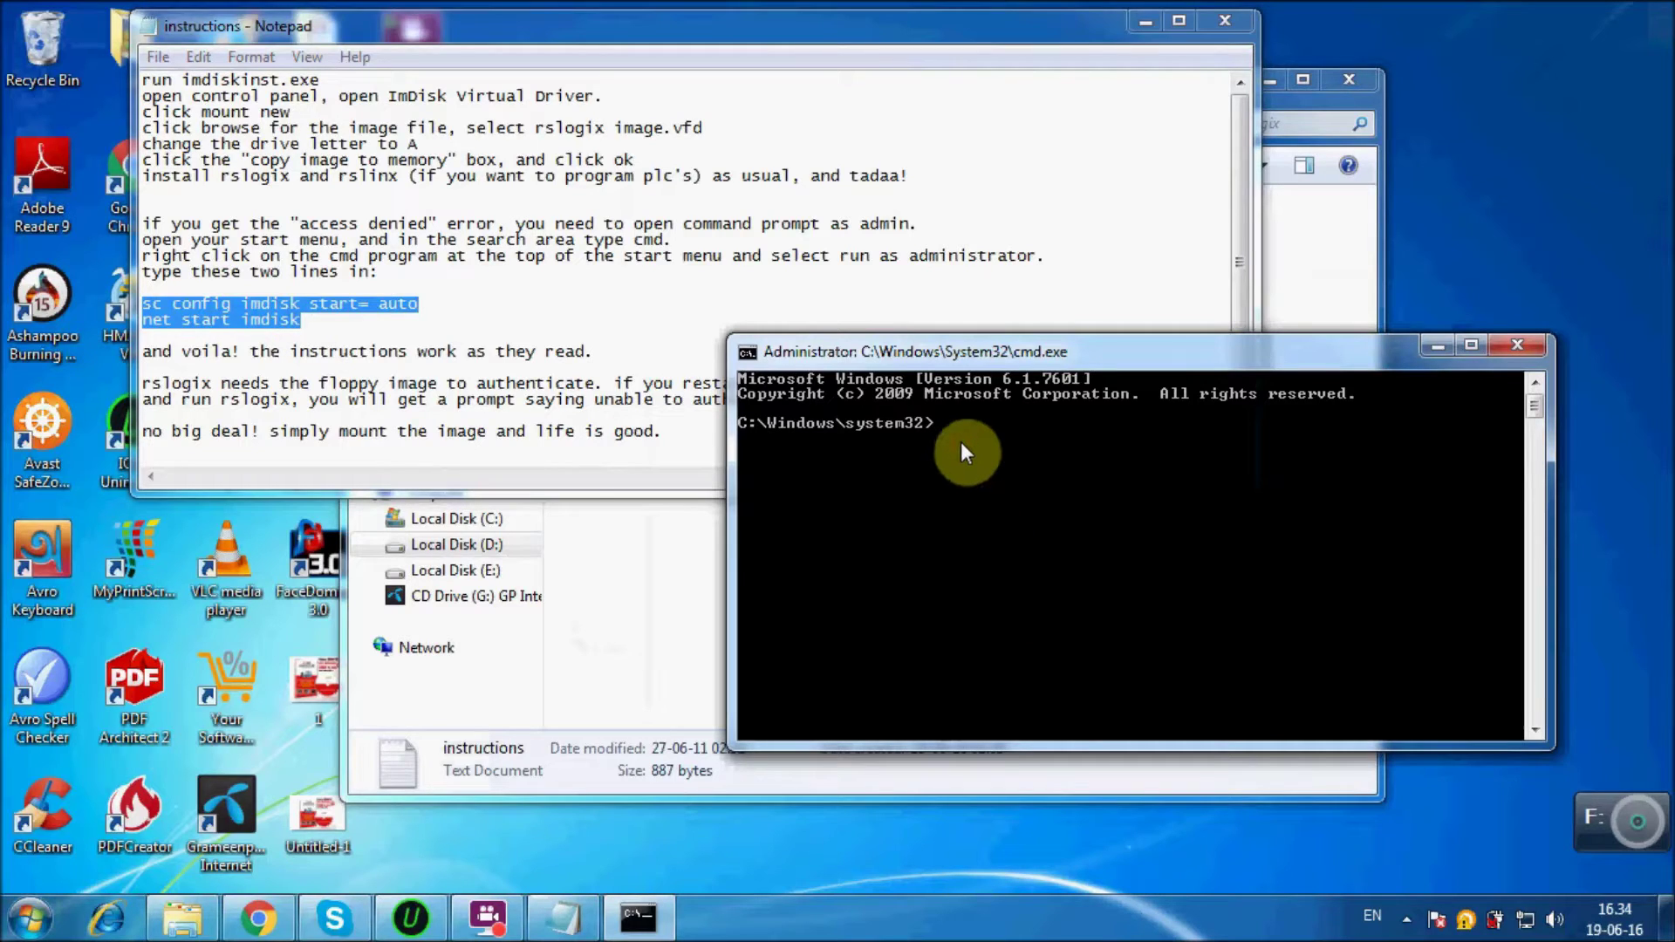
text(sc config im)
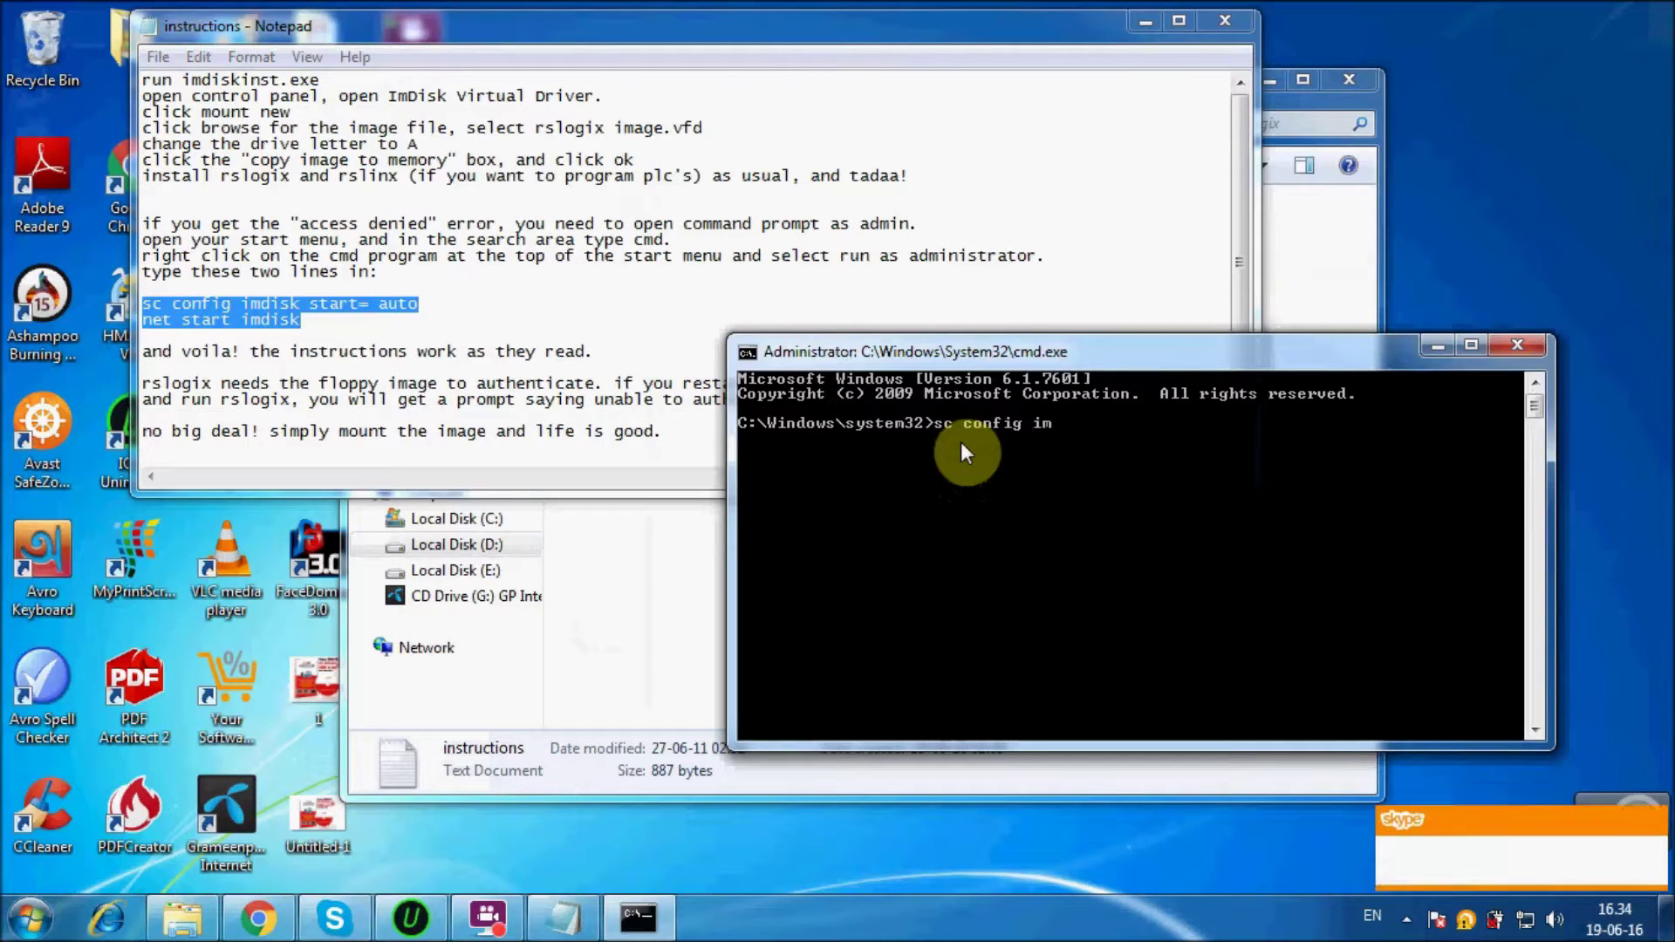
text(dis)
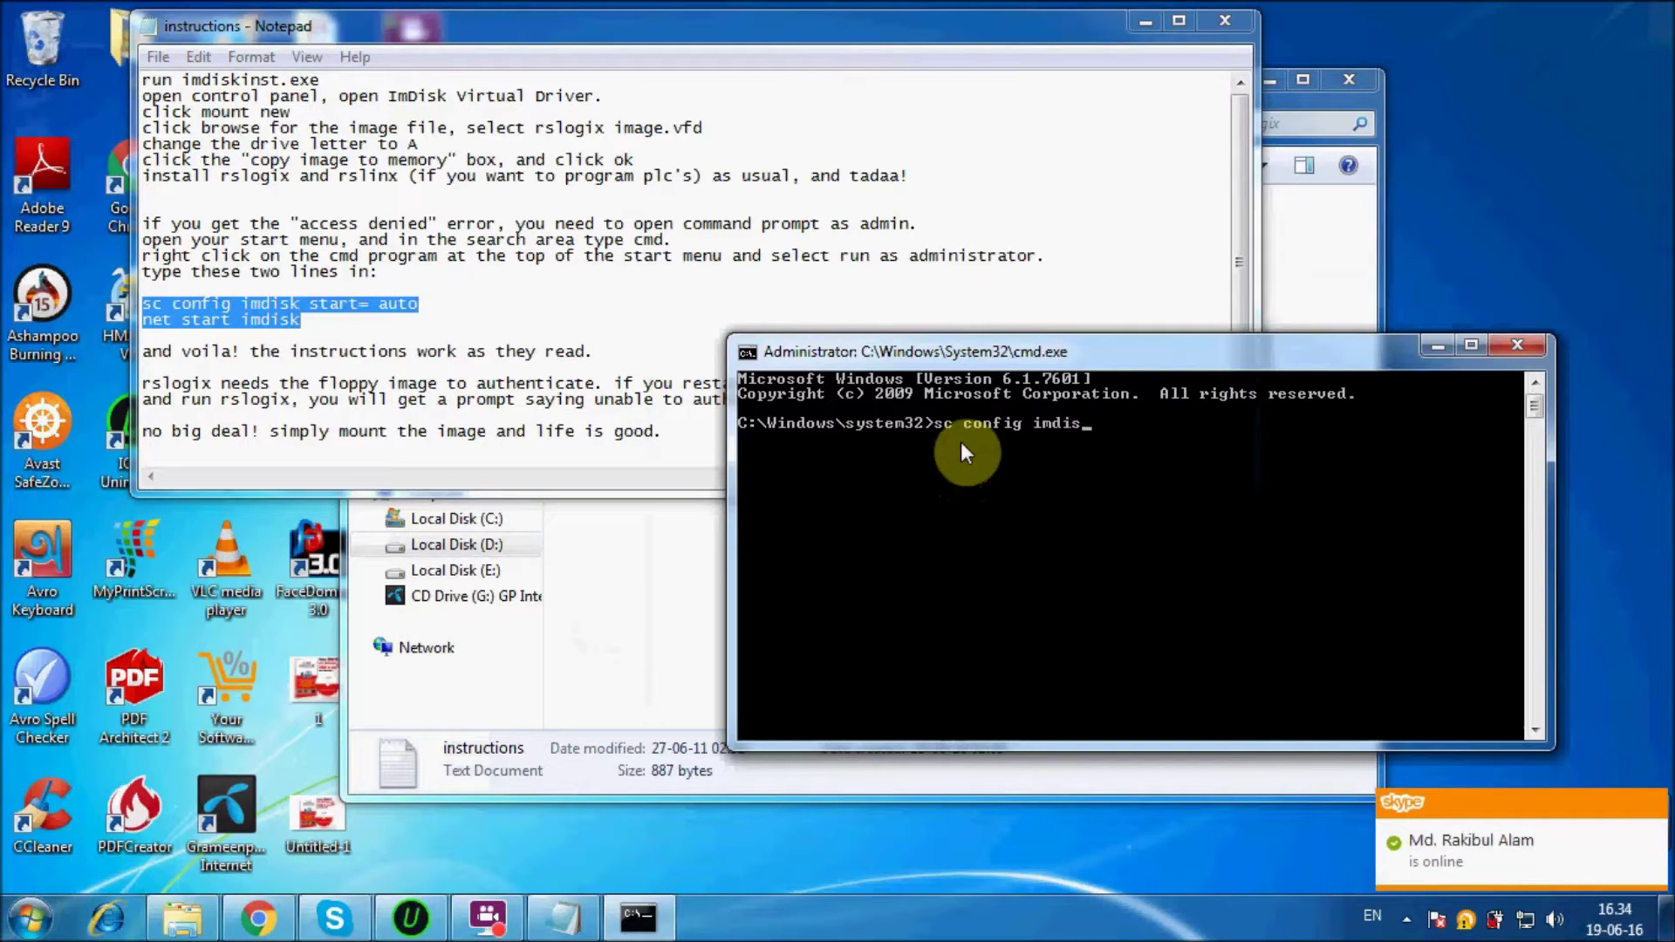
text(k start= auto)
key(Return)
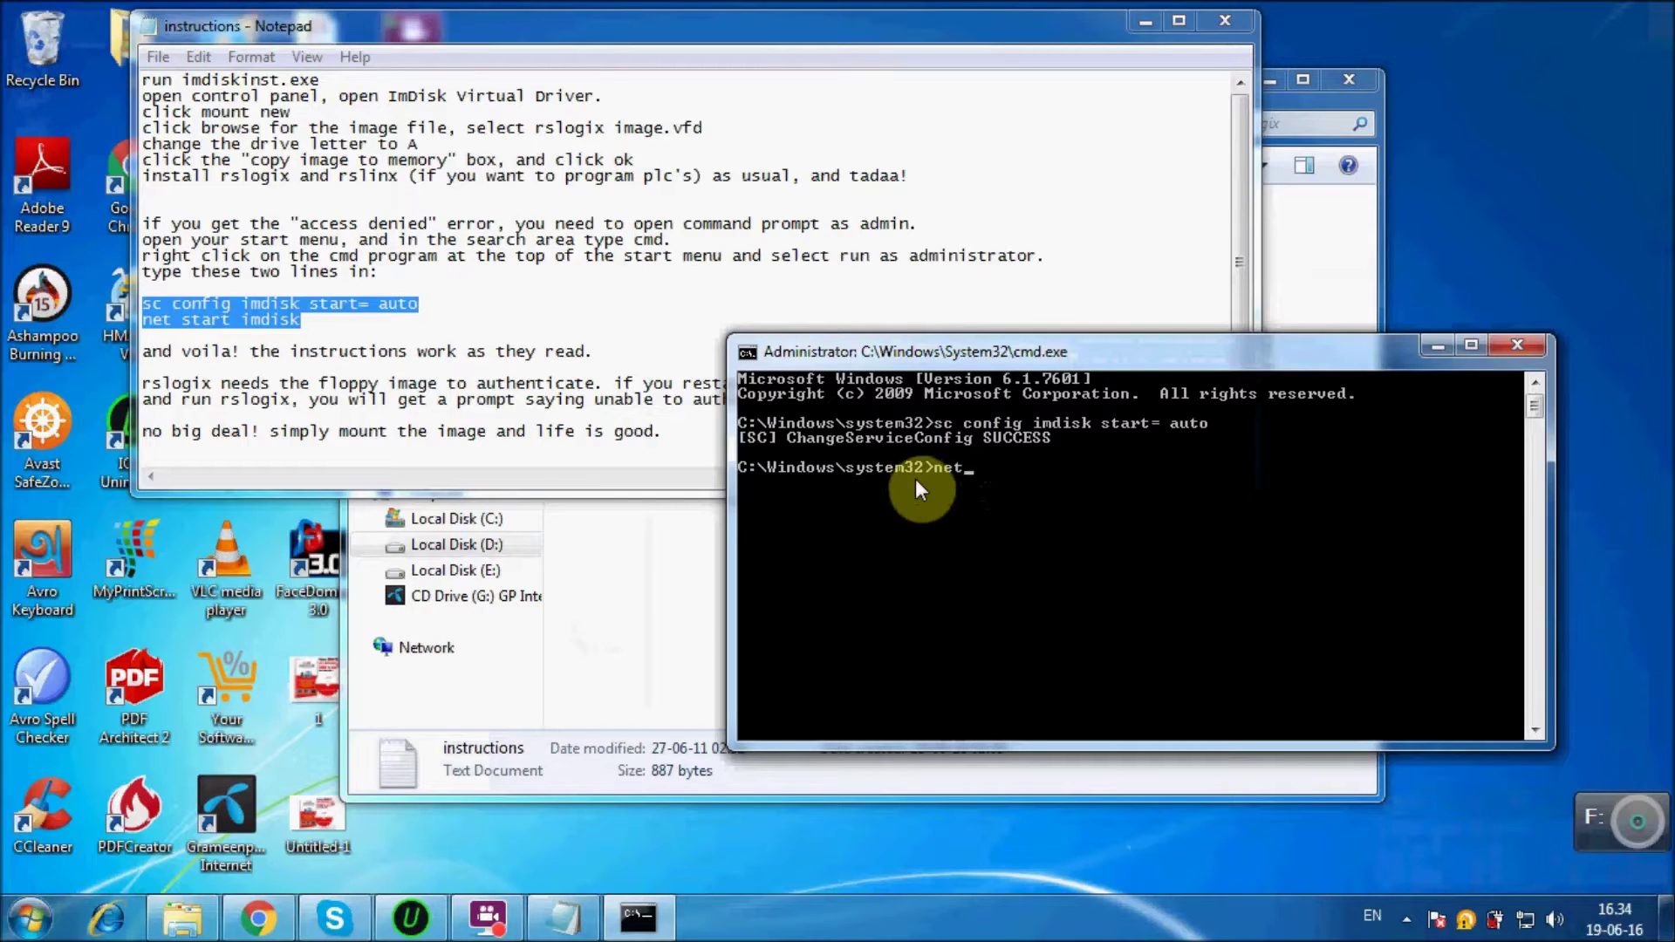
text(net start imdisk)
key(Return)
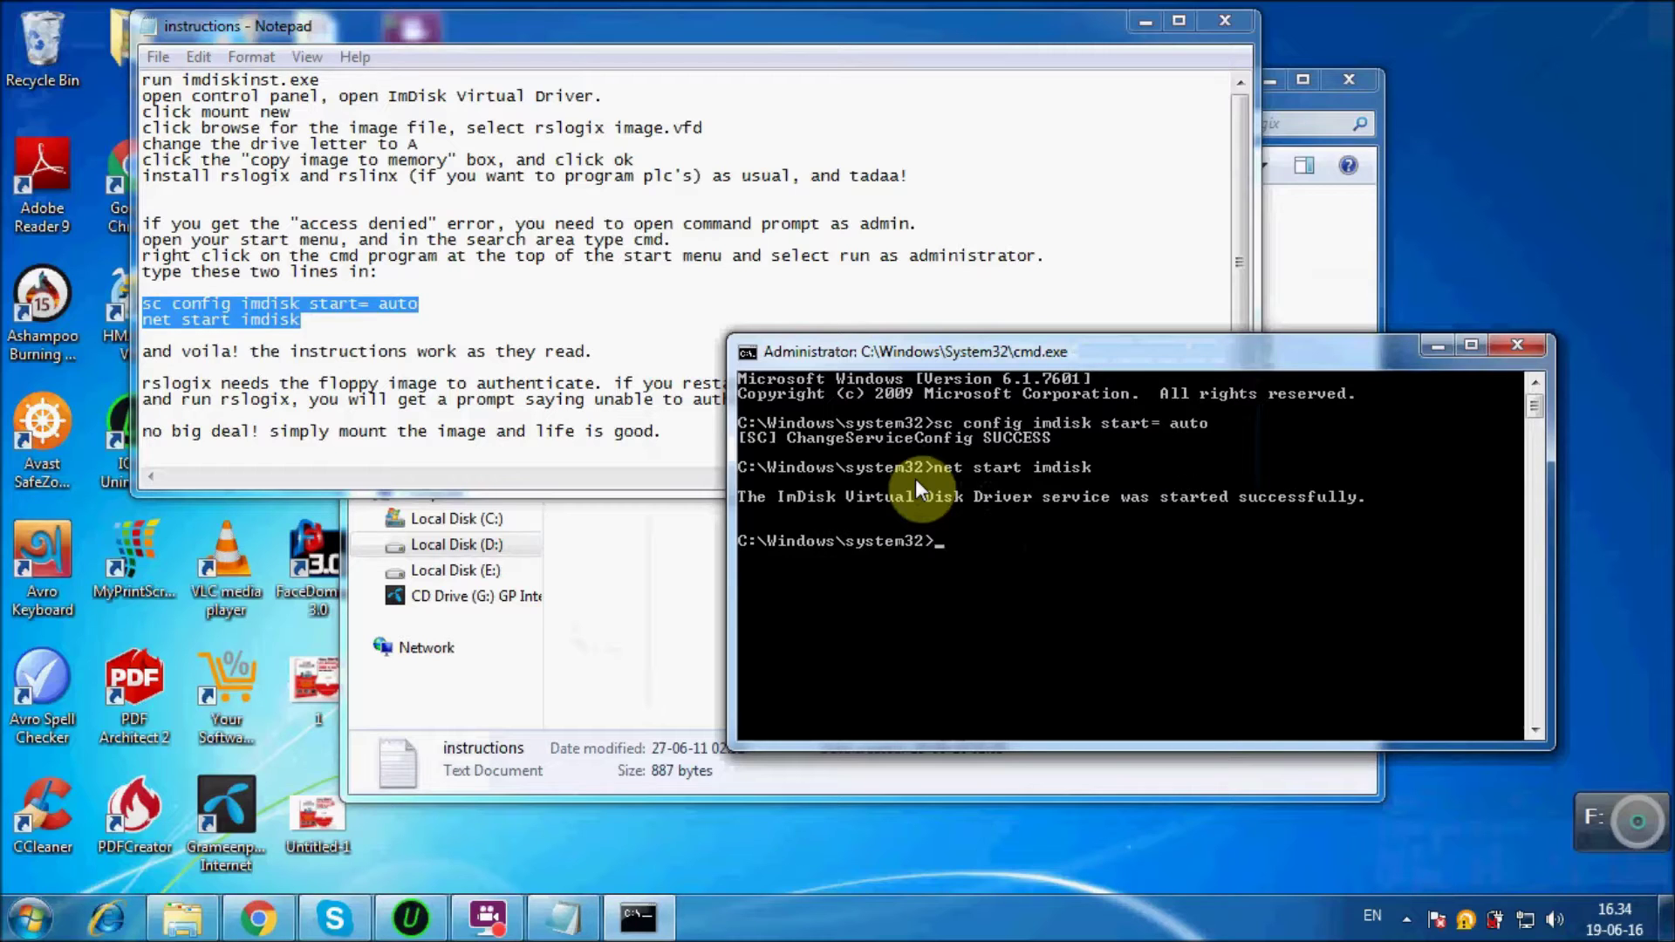
click(487, 916)
click(808, 275)
click(808, 276)
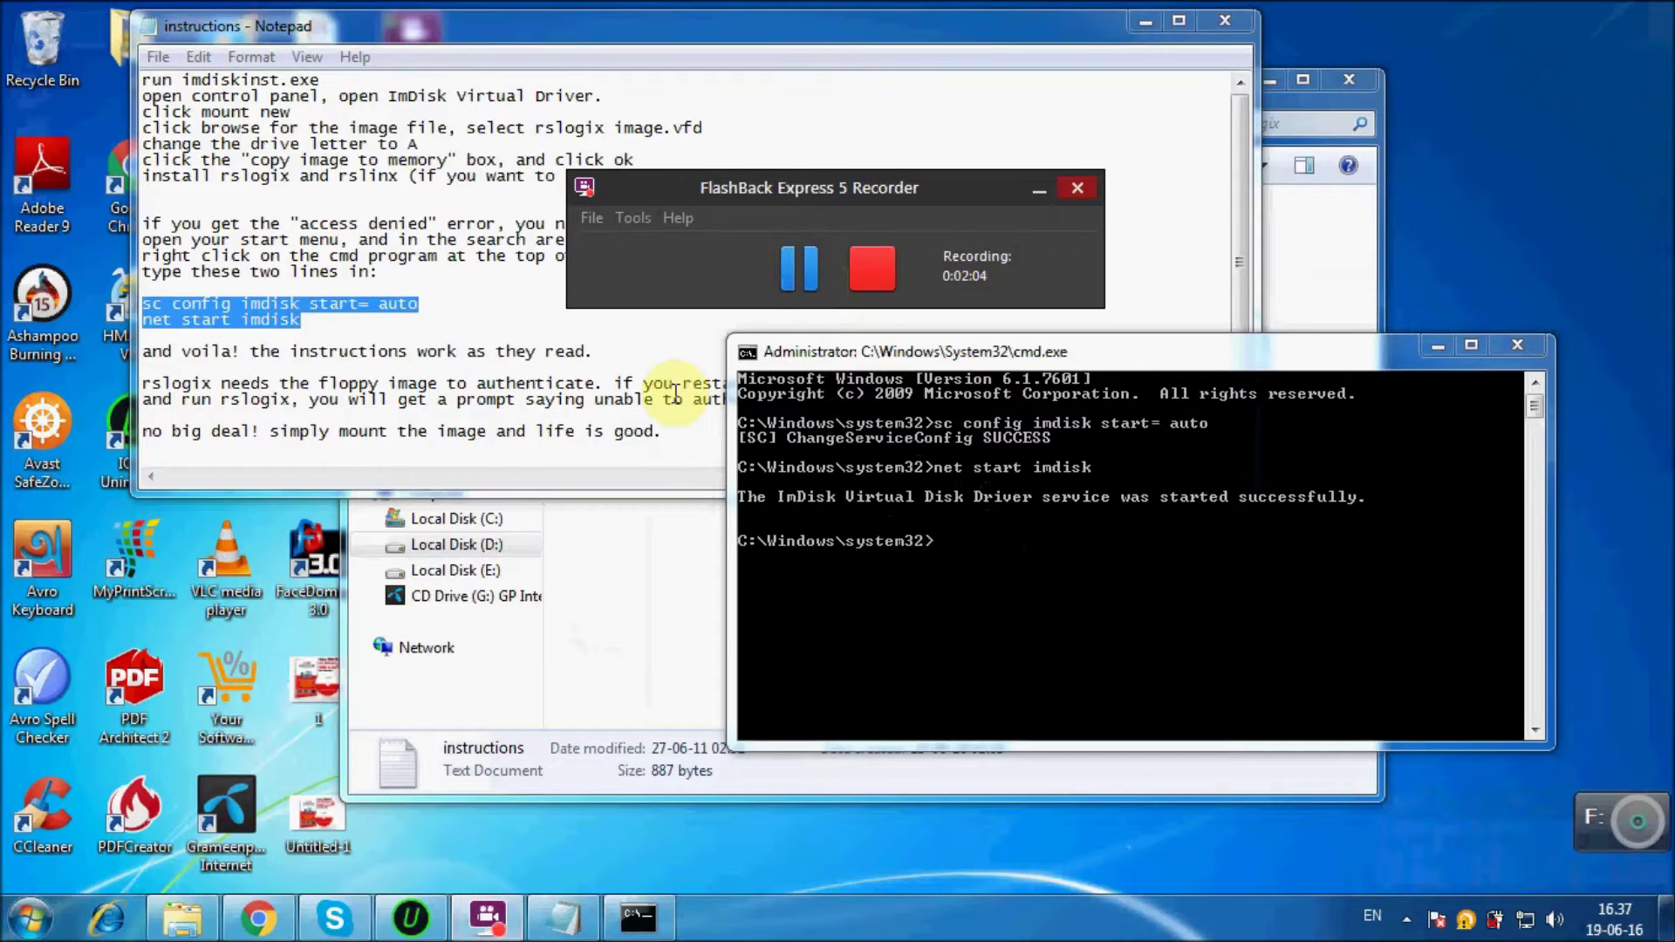
Step: Following the instructions' Control Panel line, search Control Panel for "imdi" and open ImDisk Virtual Disk Driver
click(675, 393)
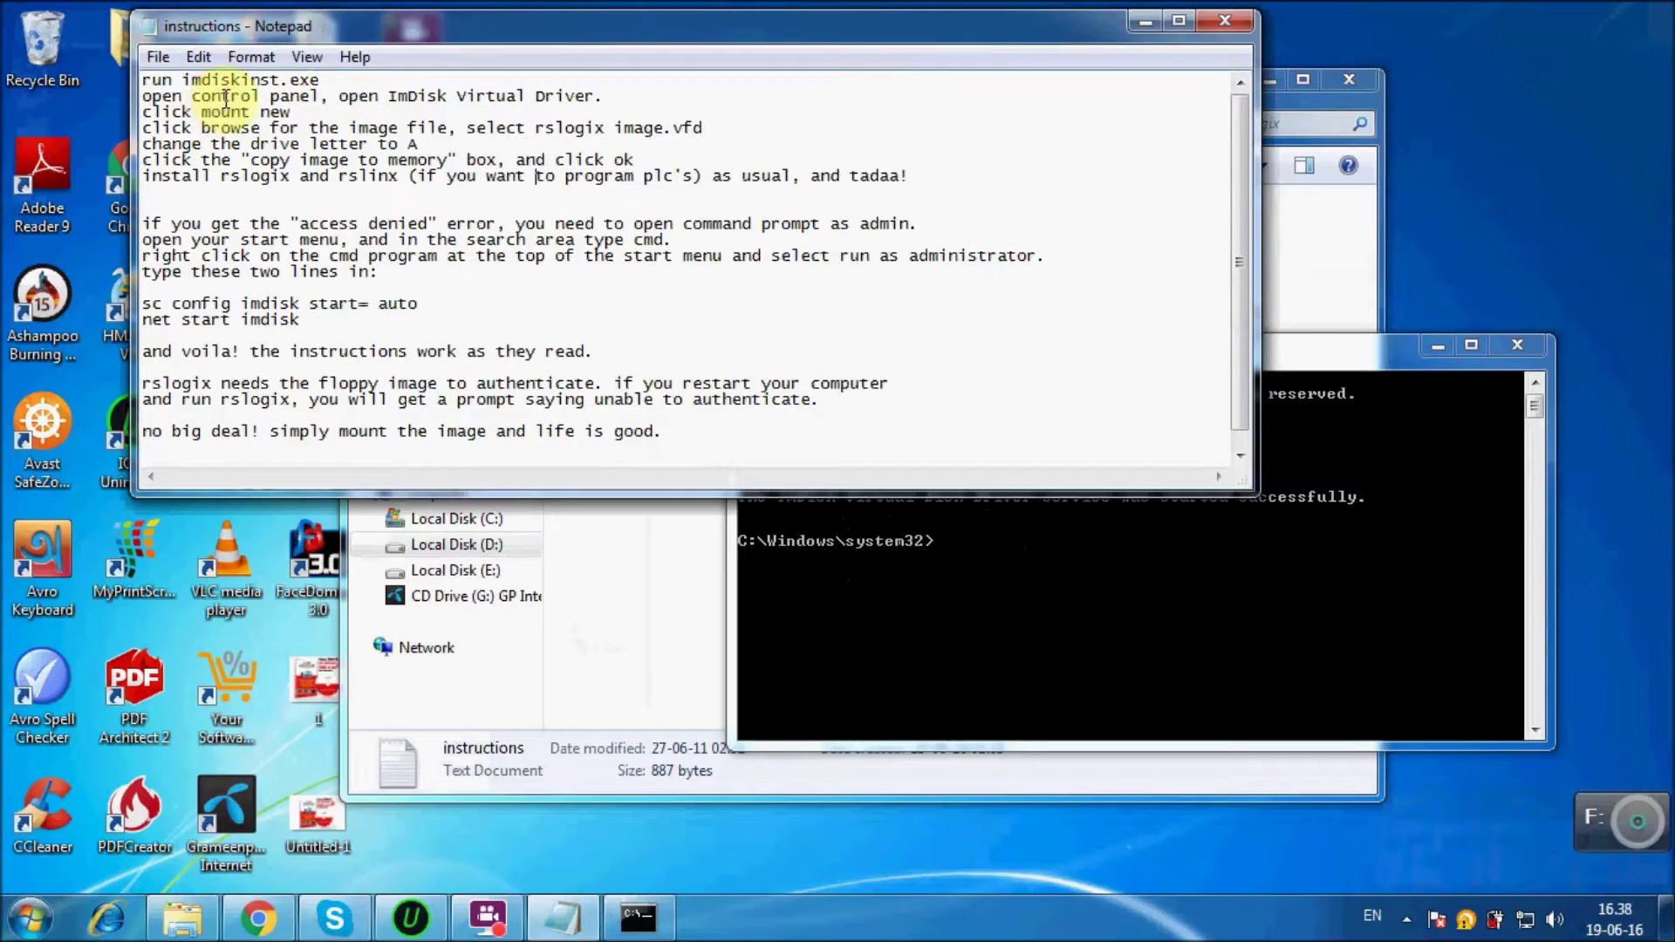
drag(146, 94, 596, 98)
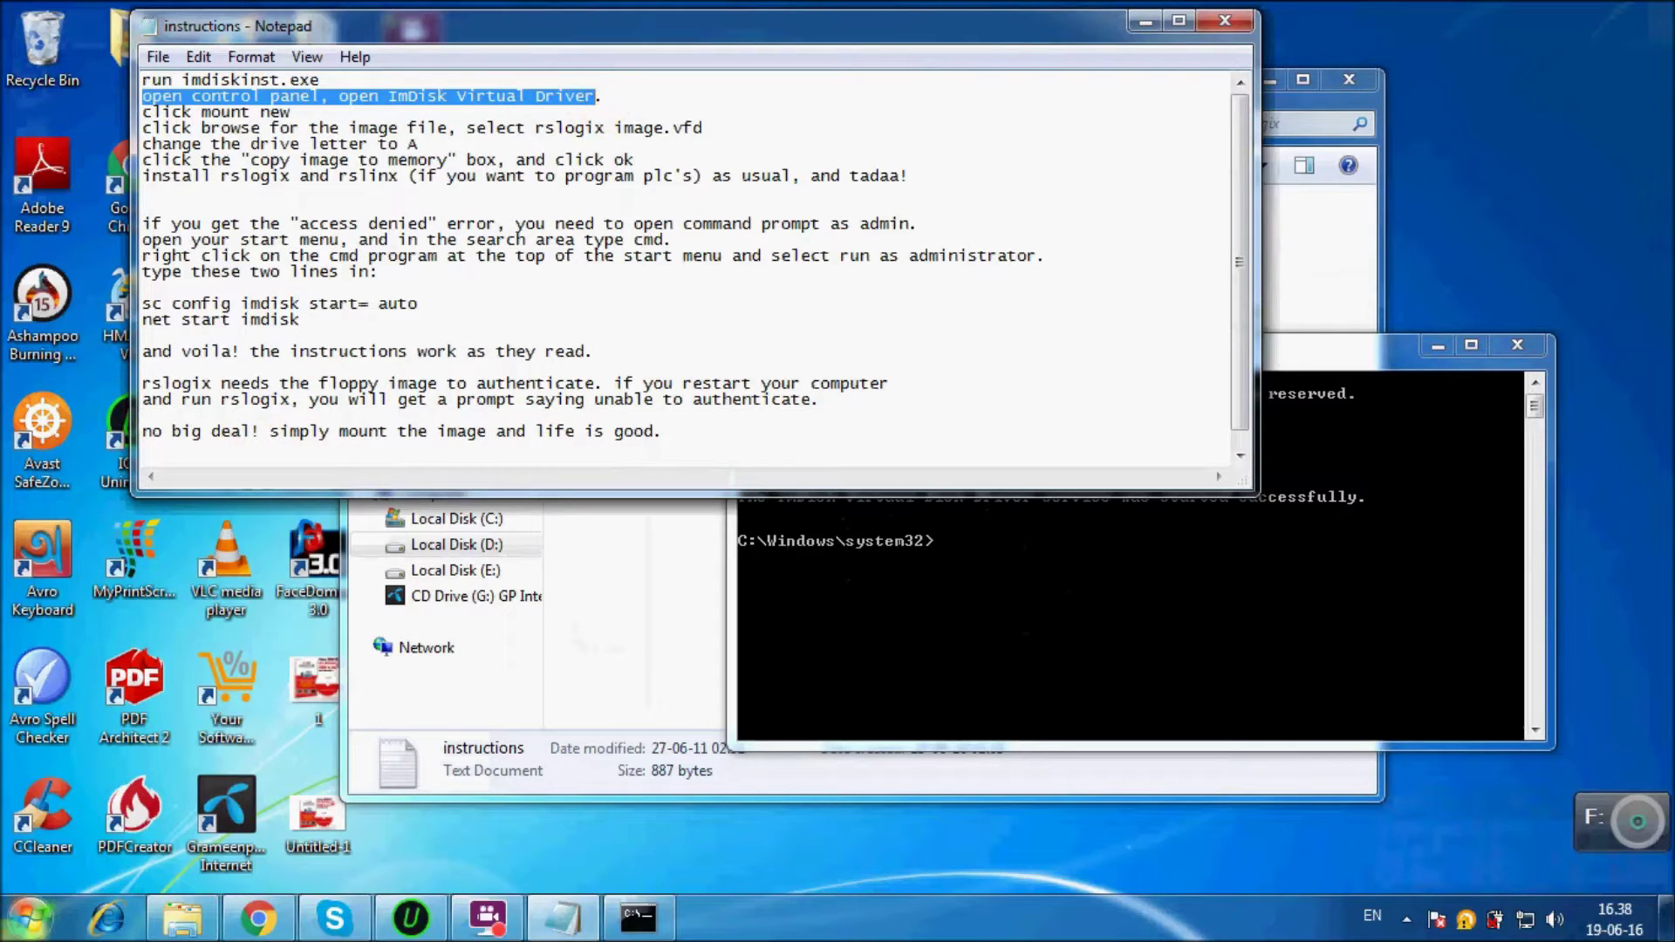
click(31, 917)
click(380, 558)
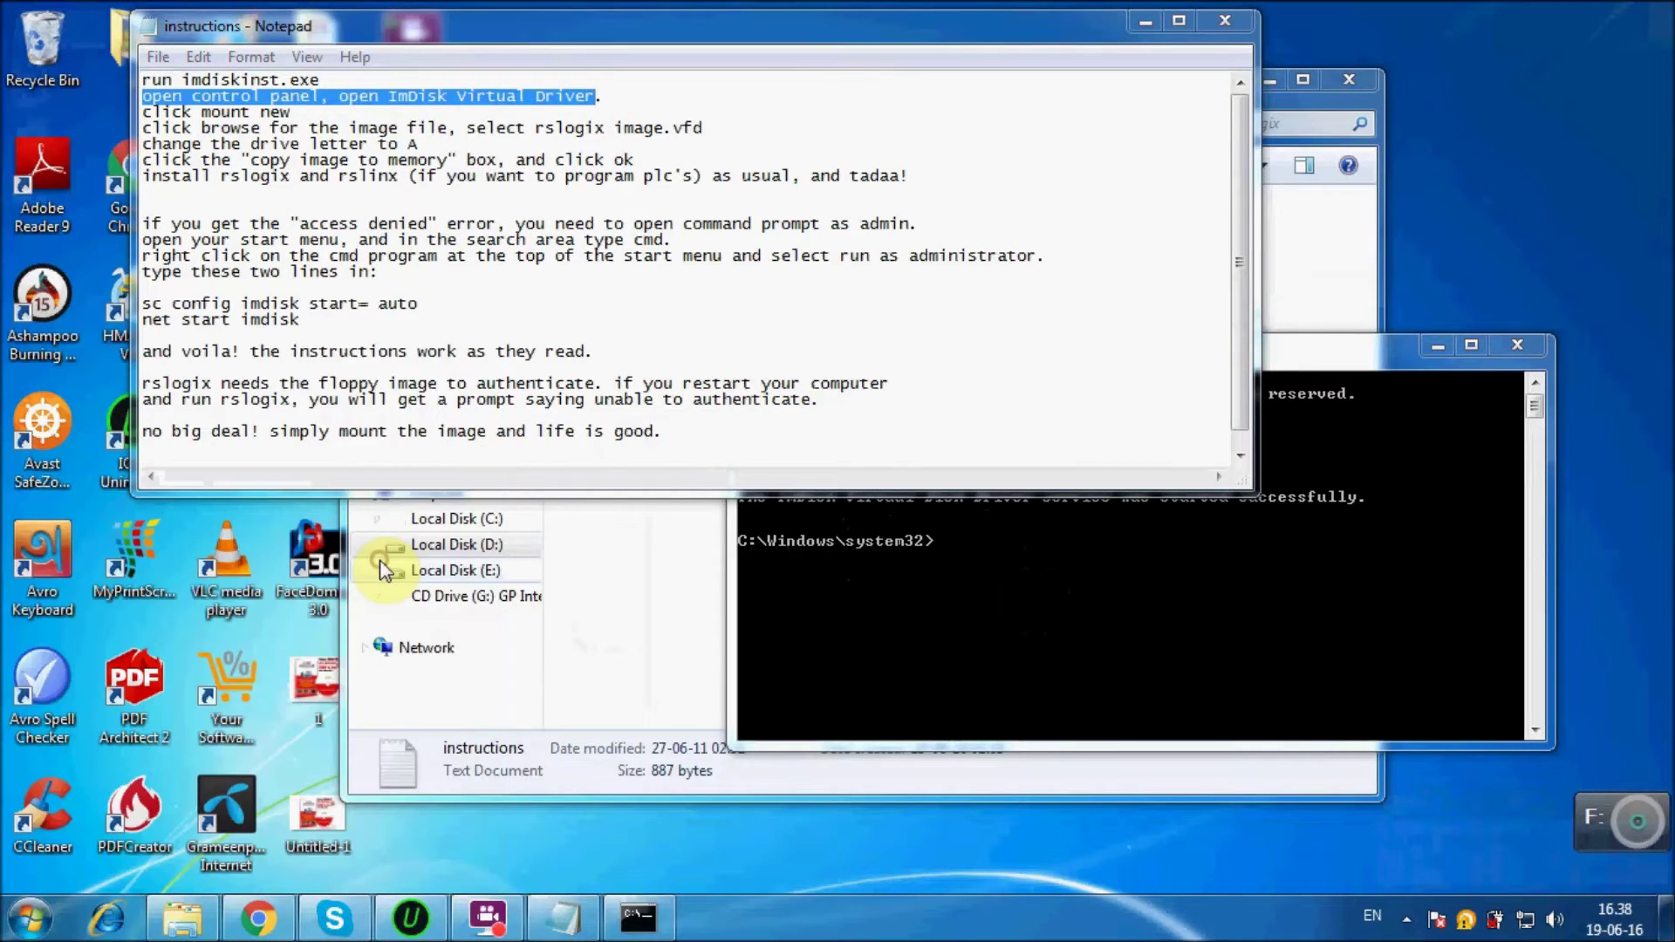
text(imdi)
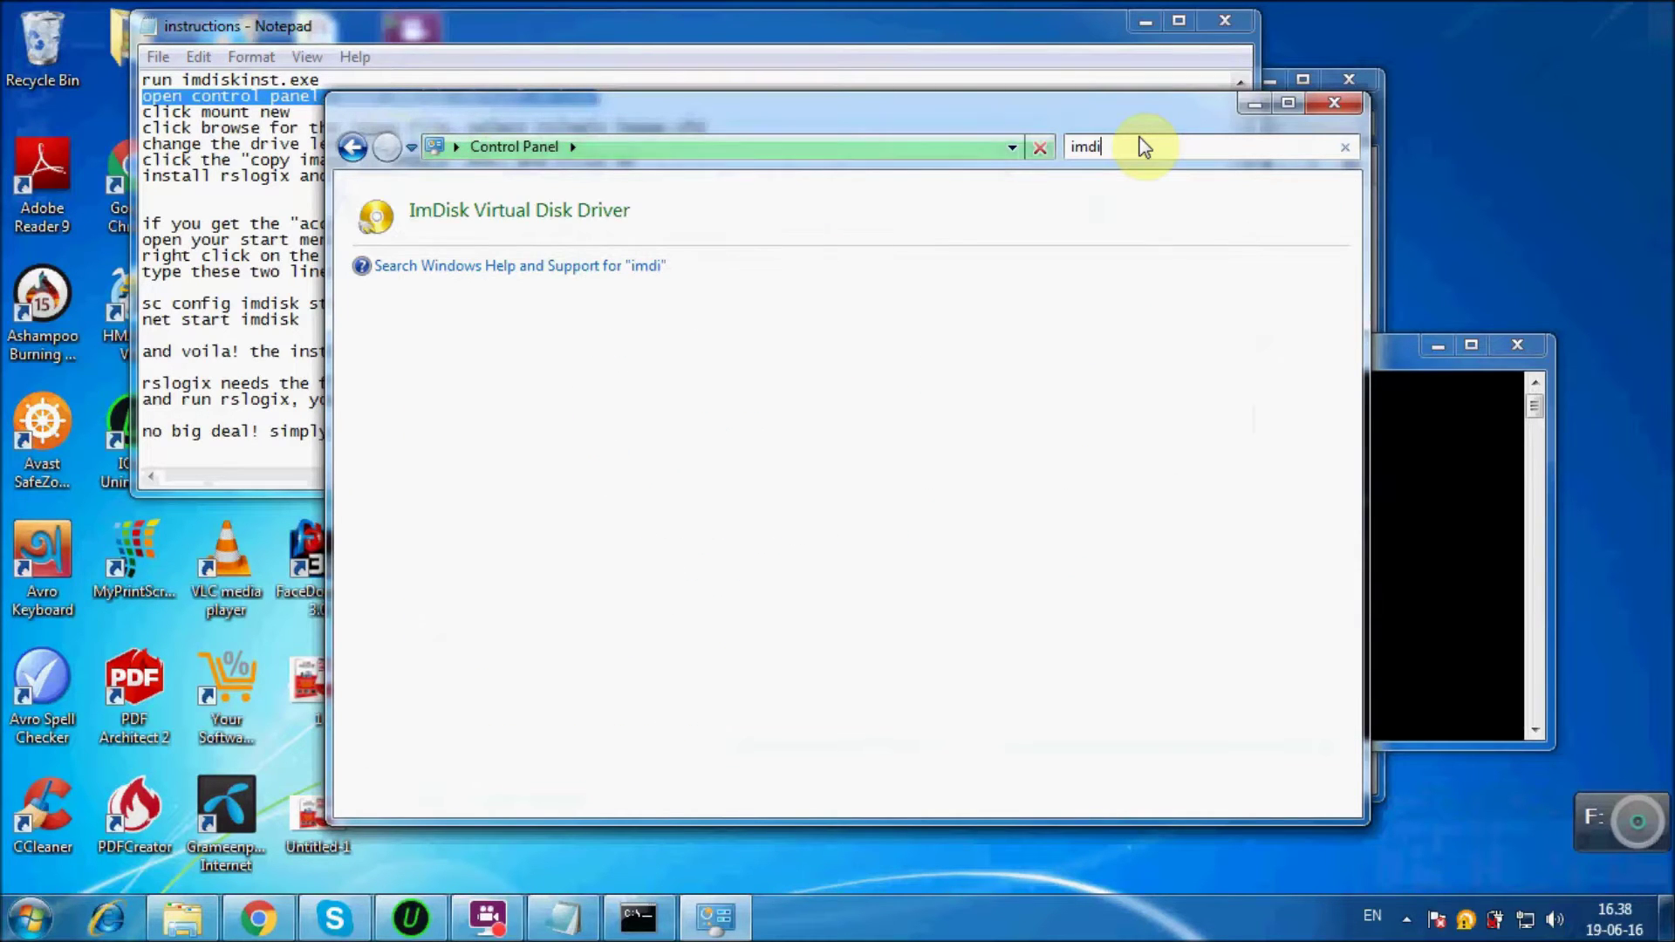
click(555, 219)
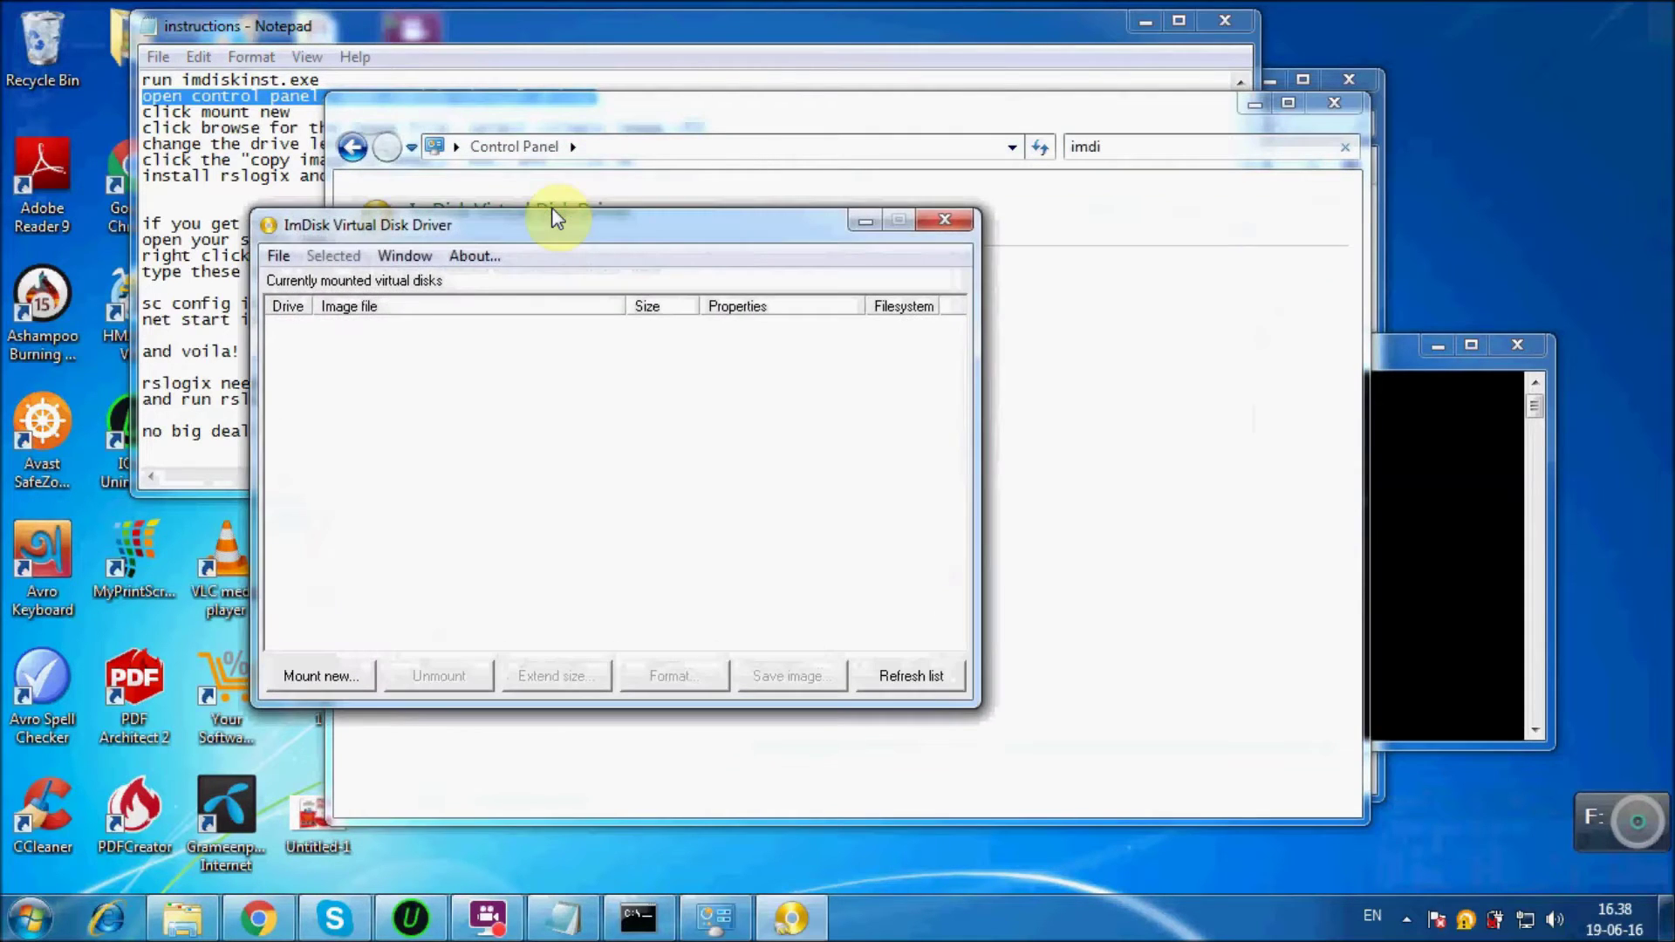
Step: Start mounting a new virtual disk and set its drive letter to A
click(291, 260)
click(291, 260)
click(293, 261)
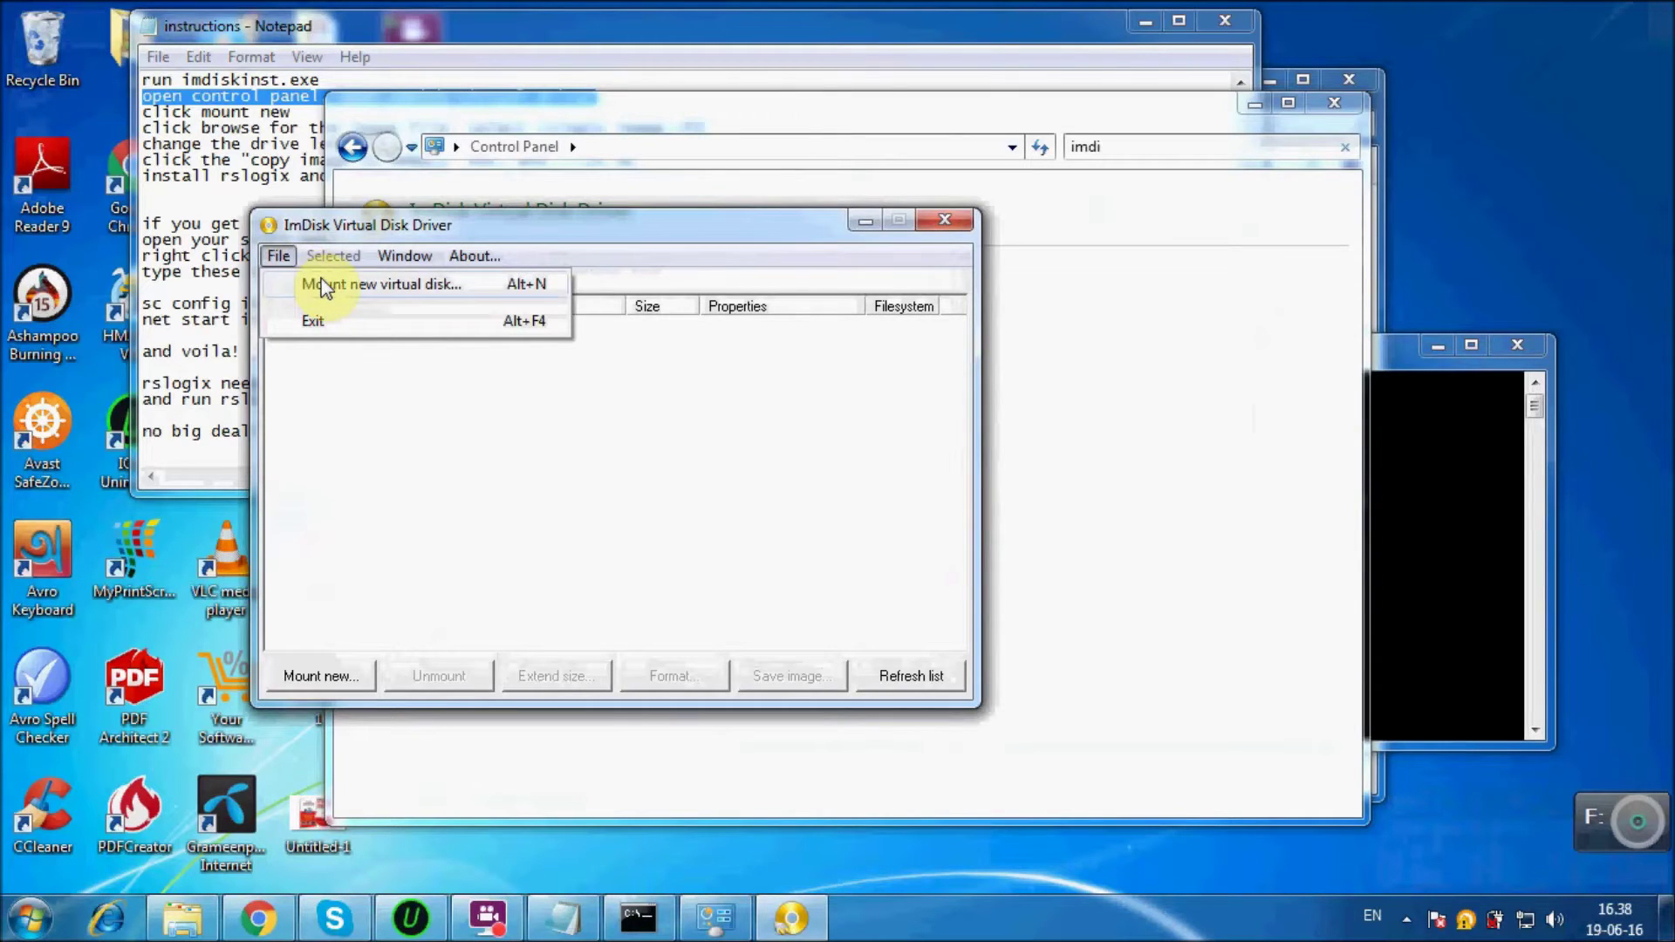
click(325, 287)
click(849, 410)
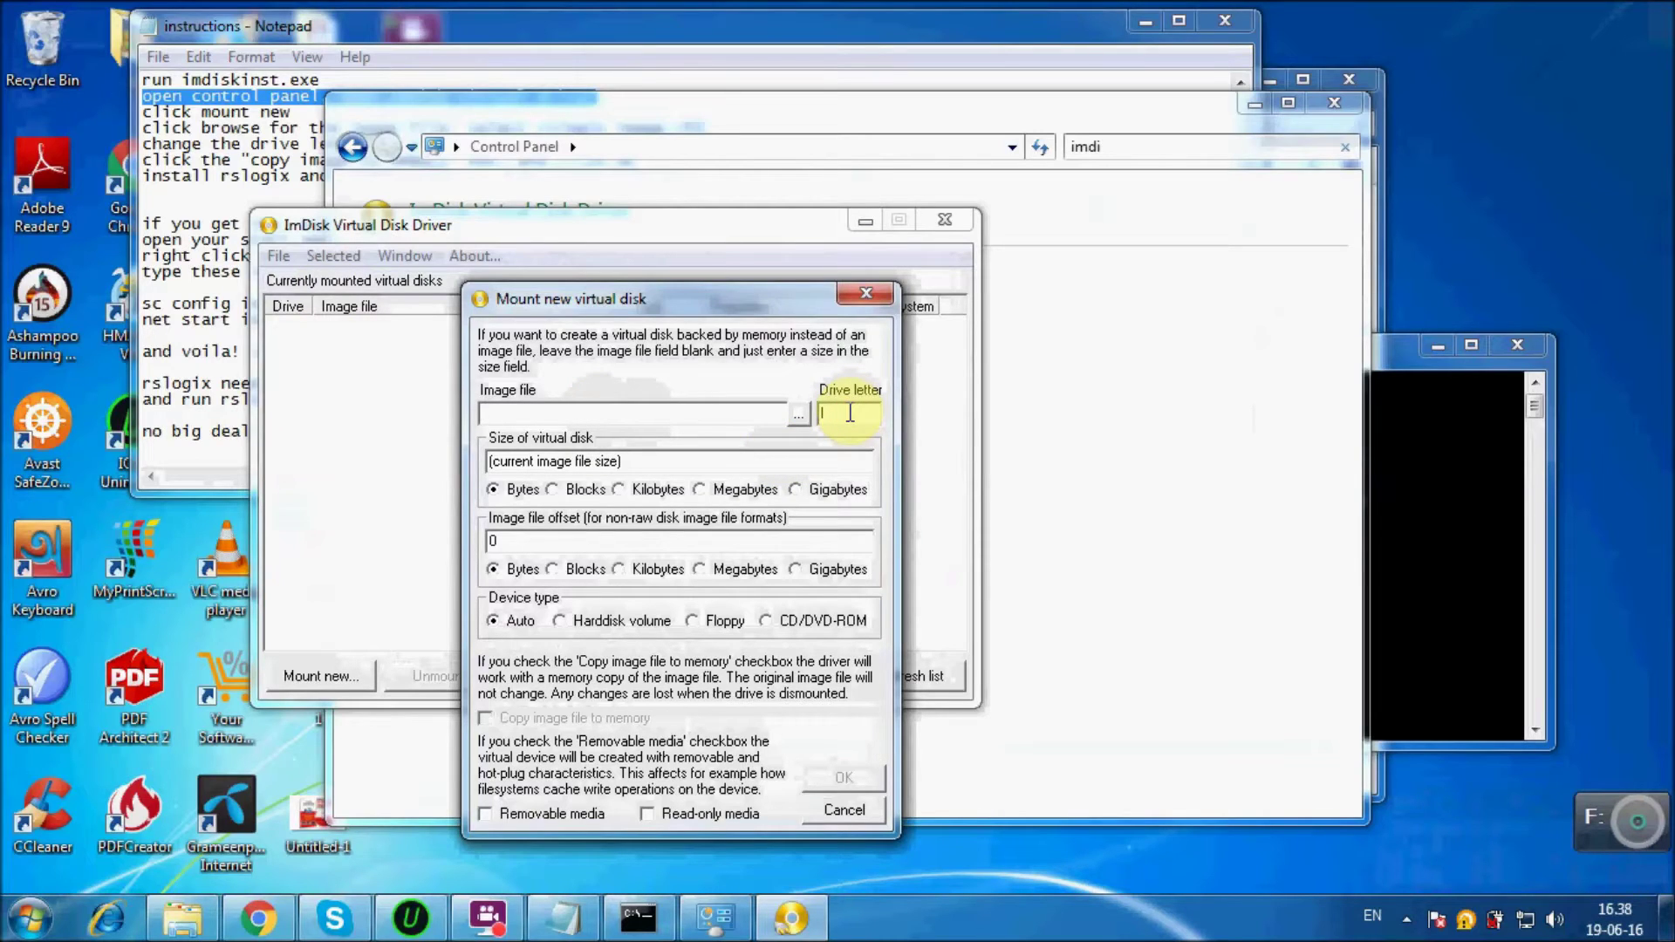
click(746, 410)
click(851, 412)
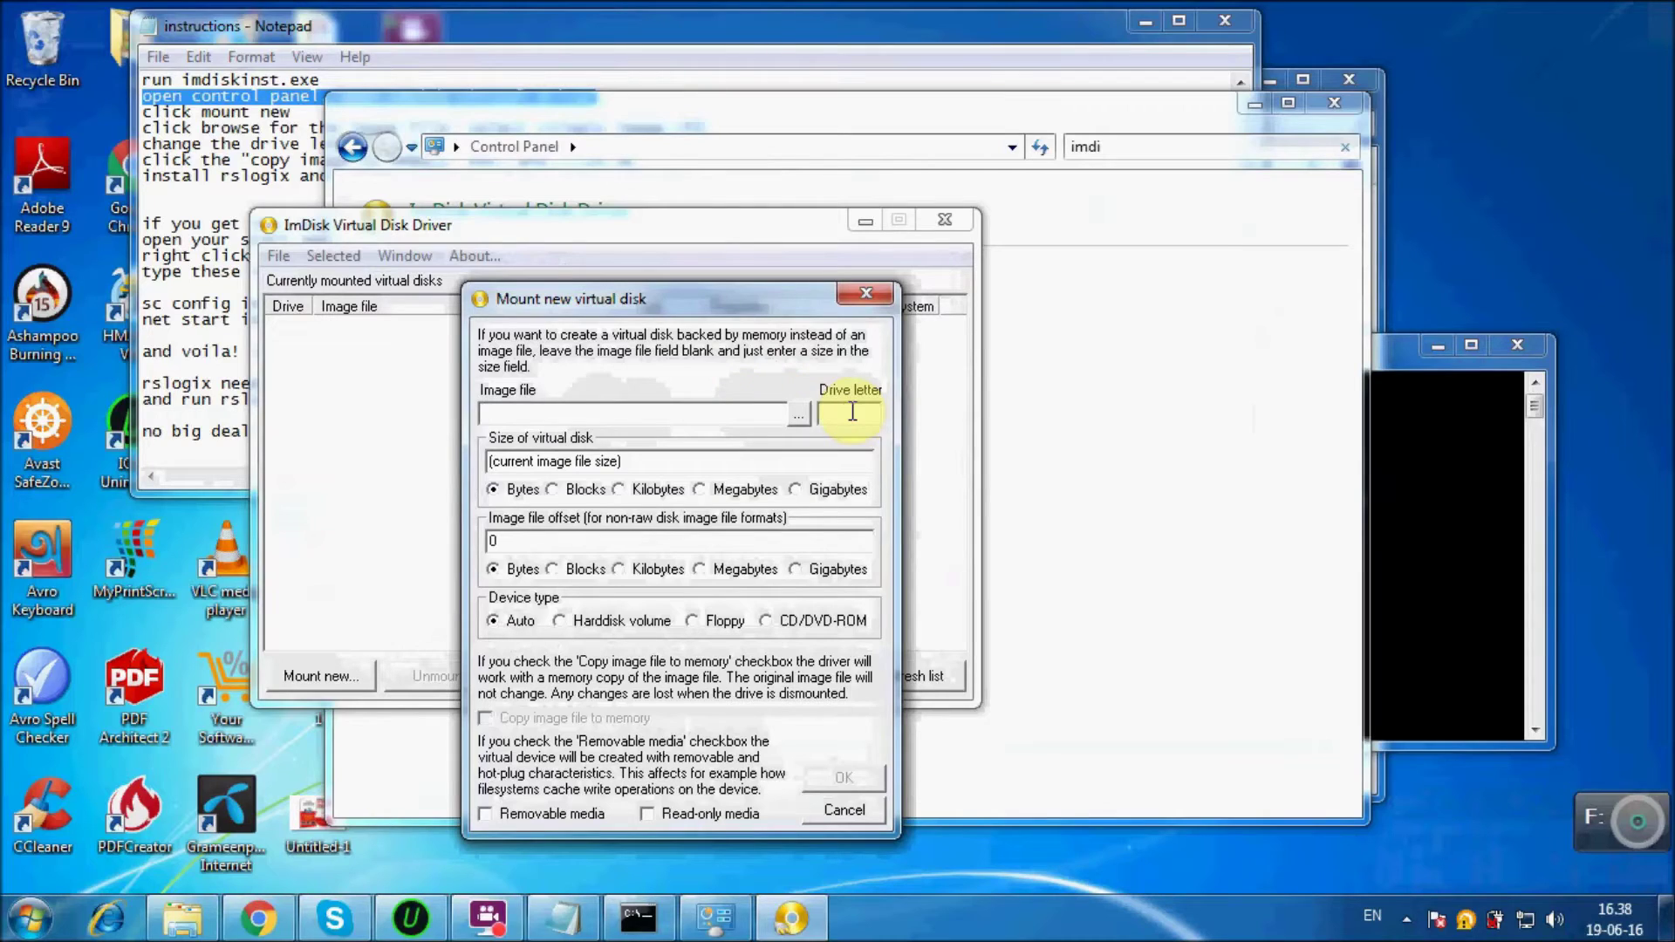
text(A)
Step: Choose rslogix image.vfd as the image file and mount it with Copy image file to memory enabled
click(800, 417)
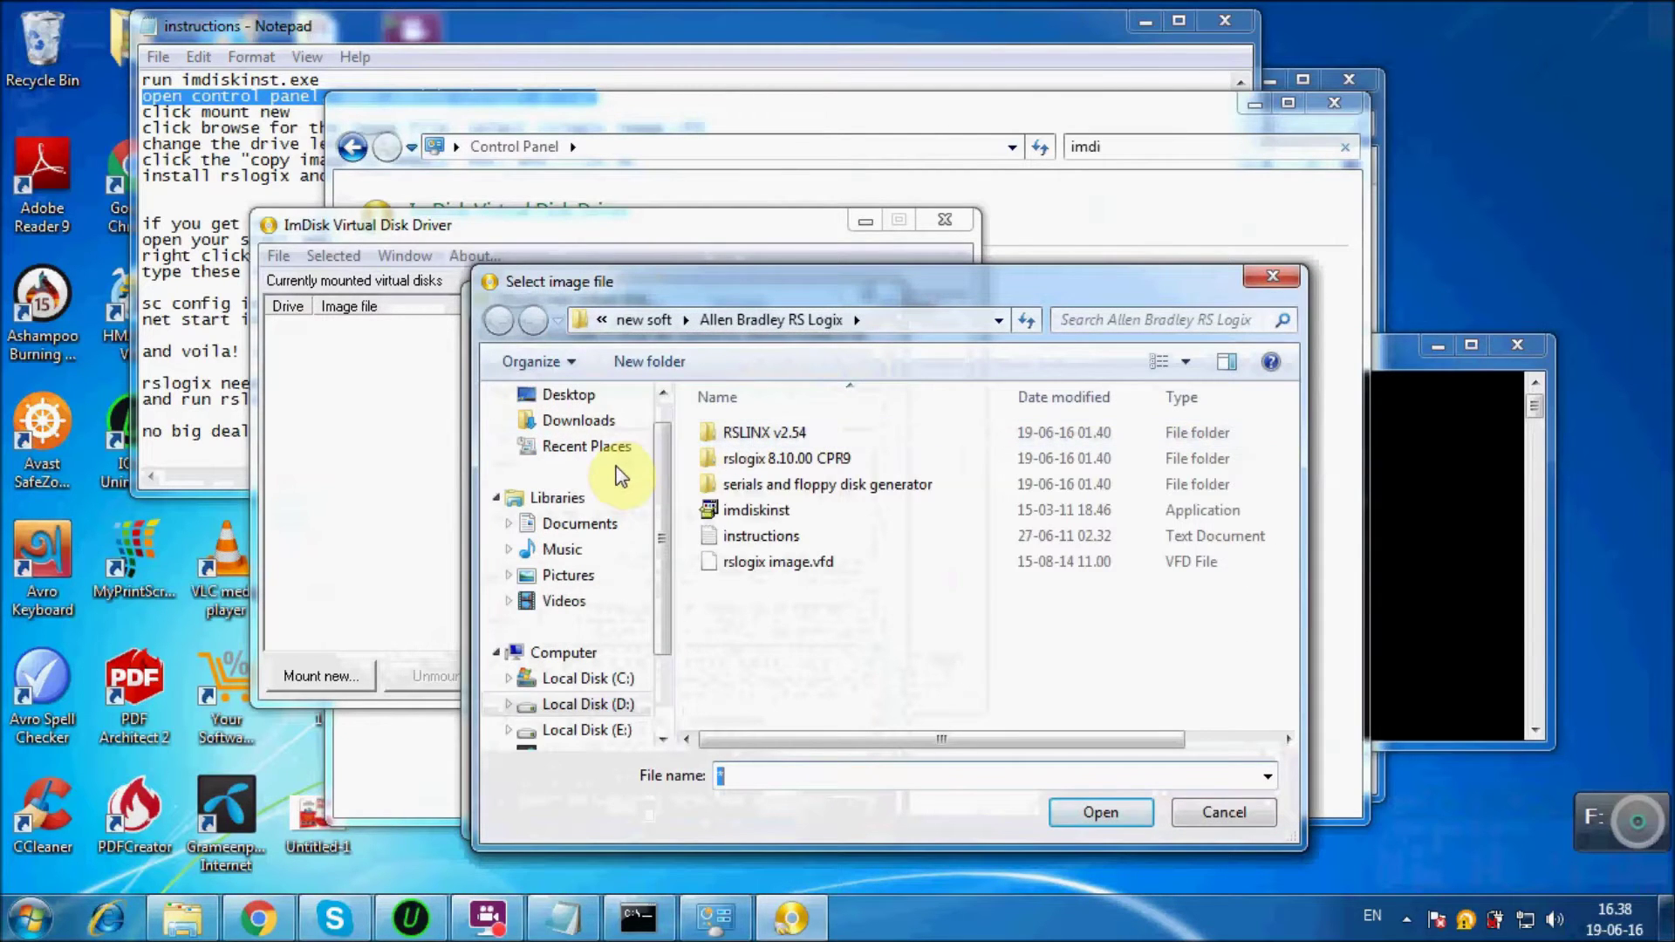
double_click(815, 562)
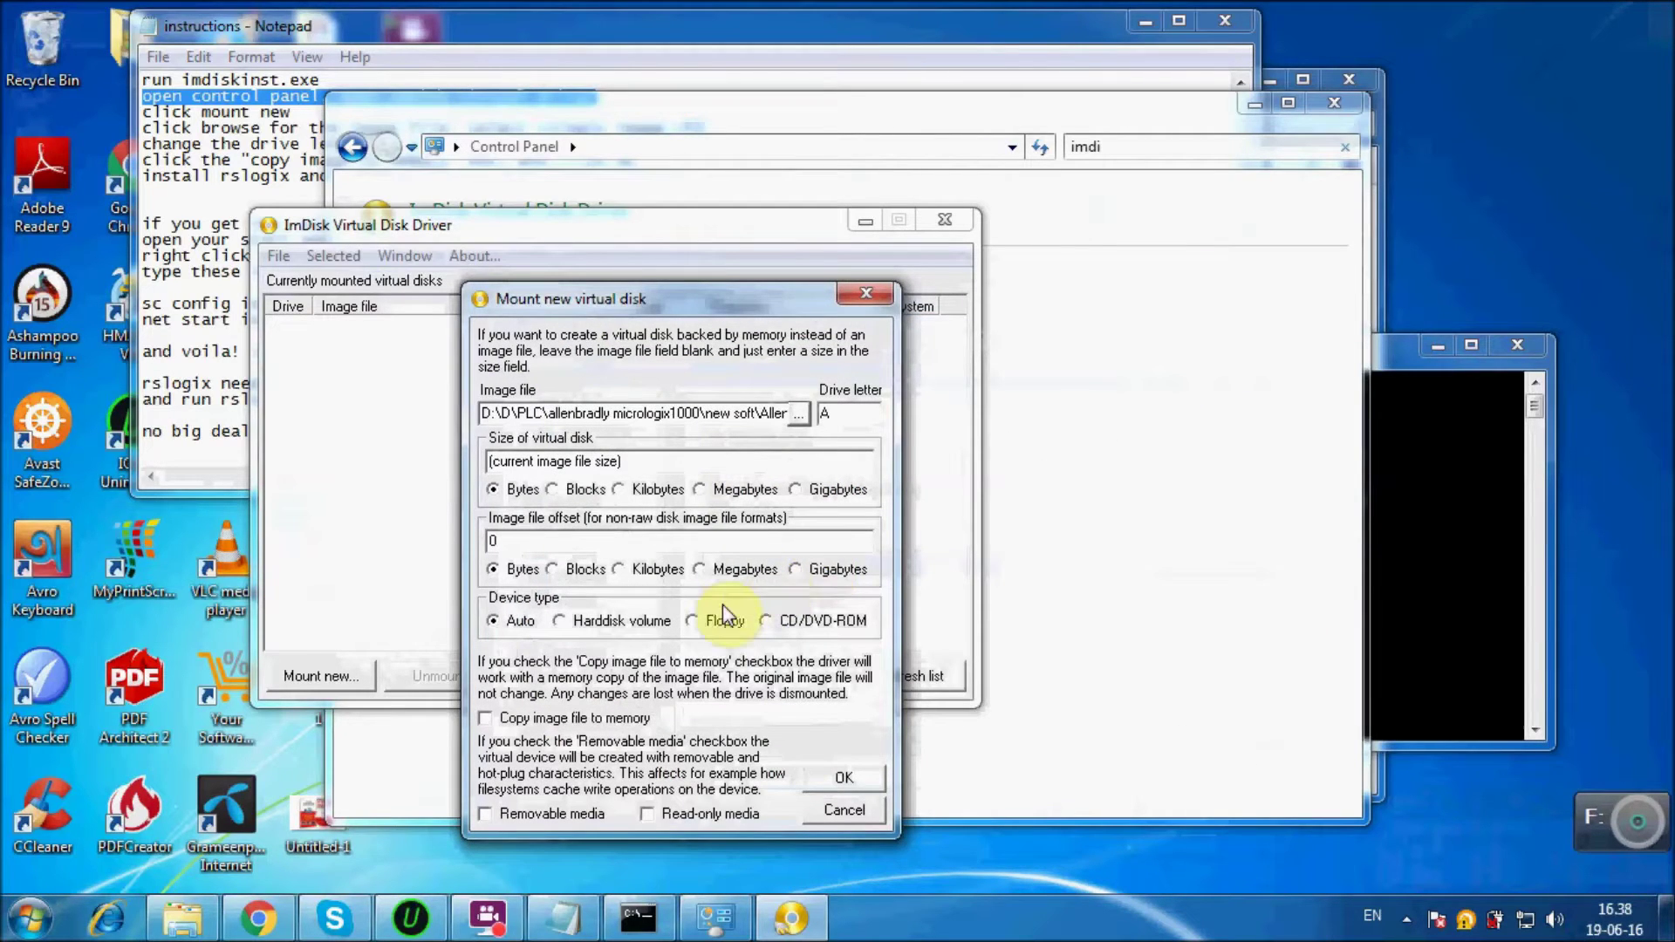
click(495, 722)
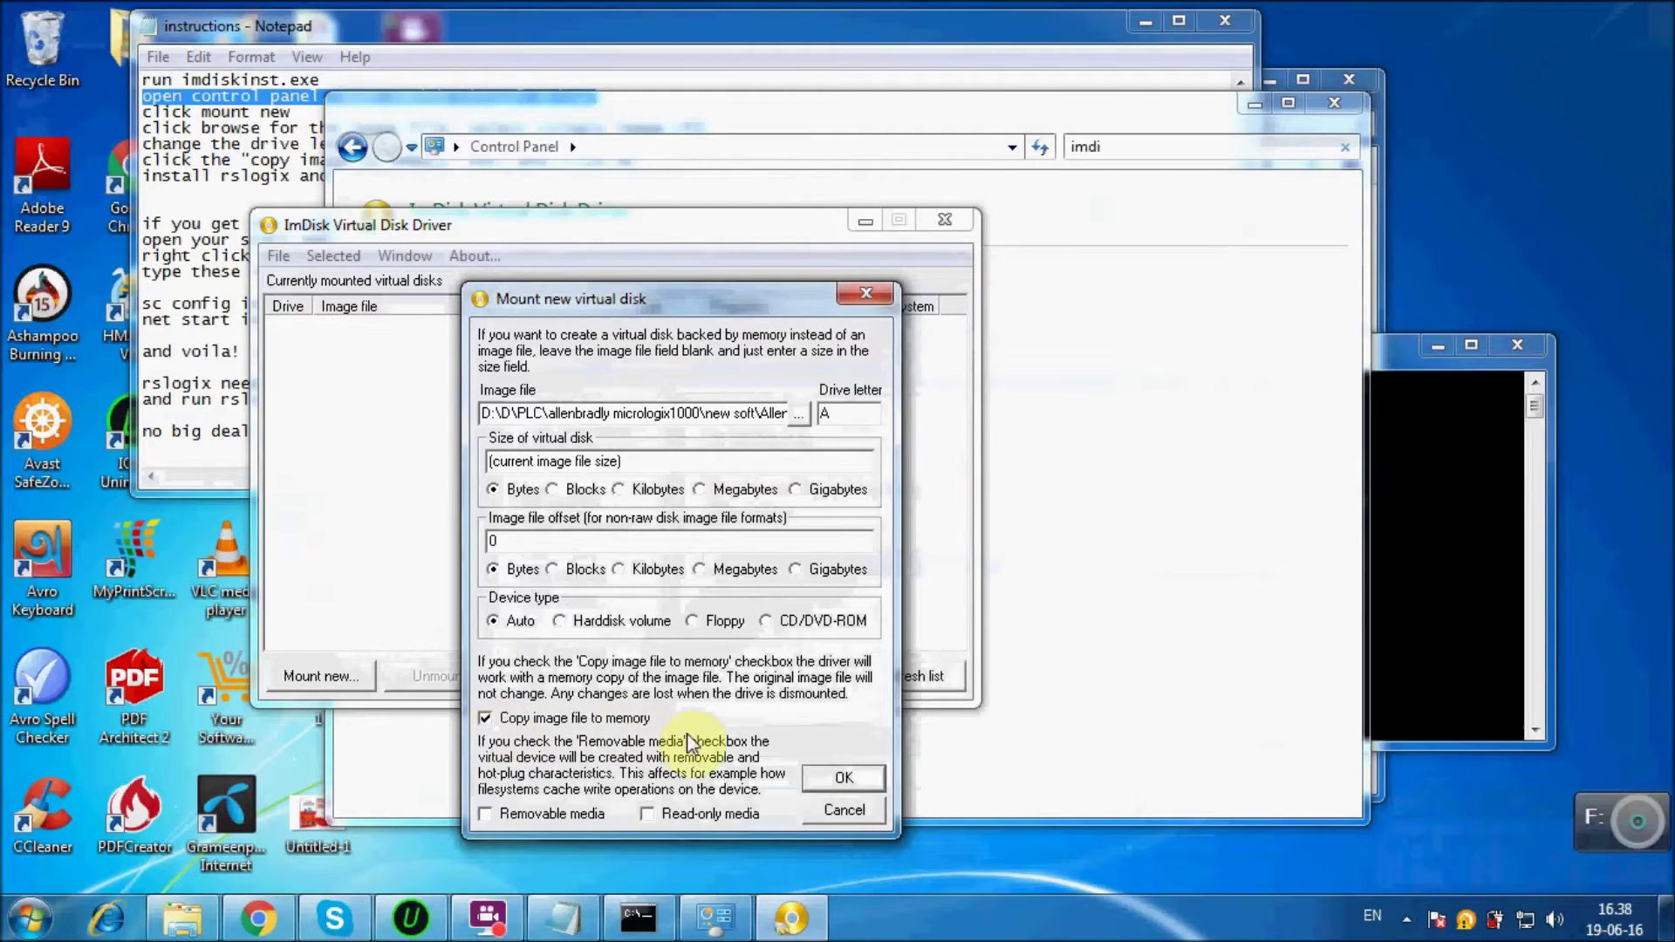
click(831, 774)
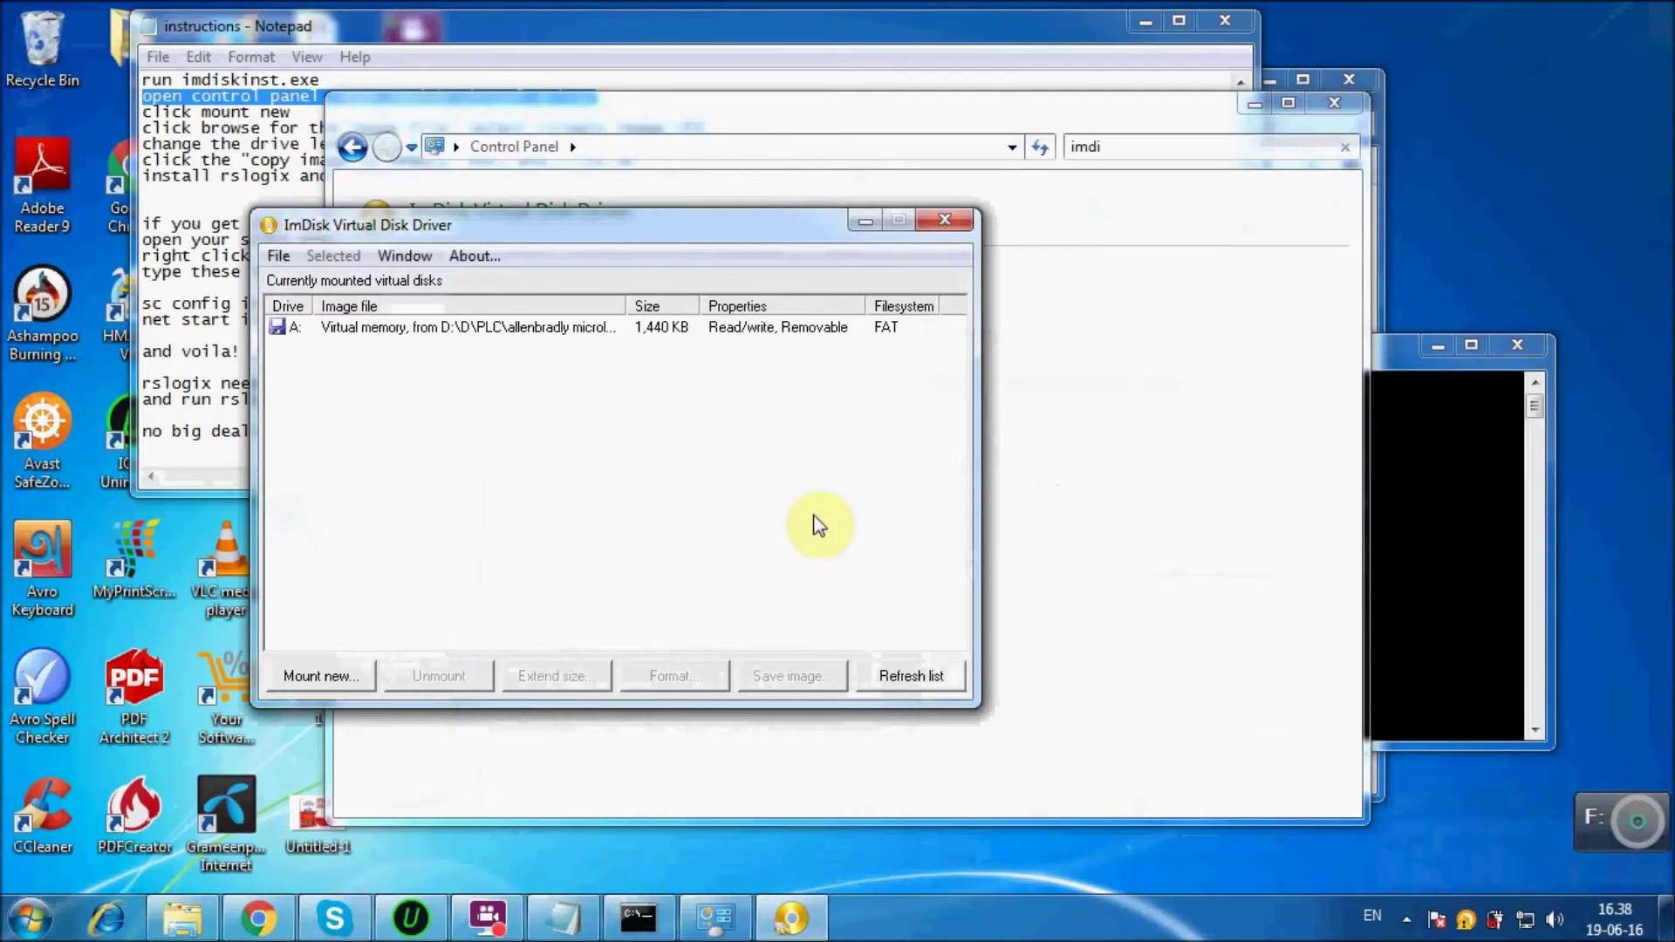
Step: Minimize the ImDisk window and close the Control Panel, instructions and command prompt windows
click(863, 220)
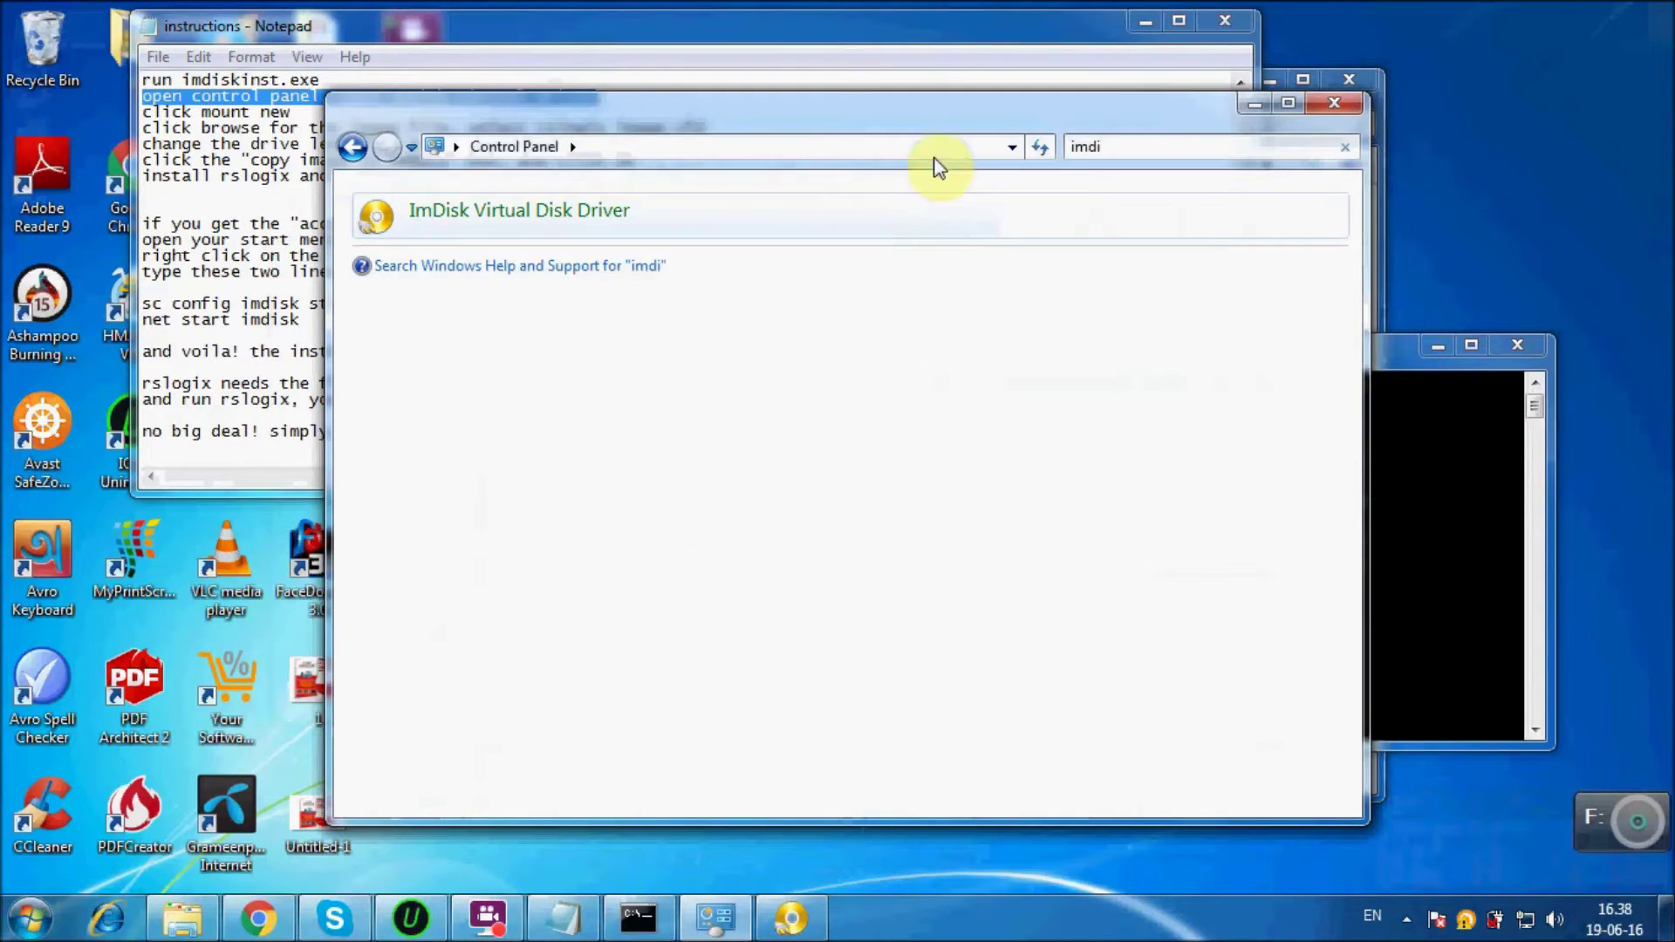
click(1337, 104)
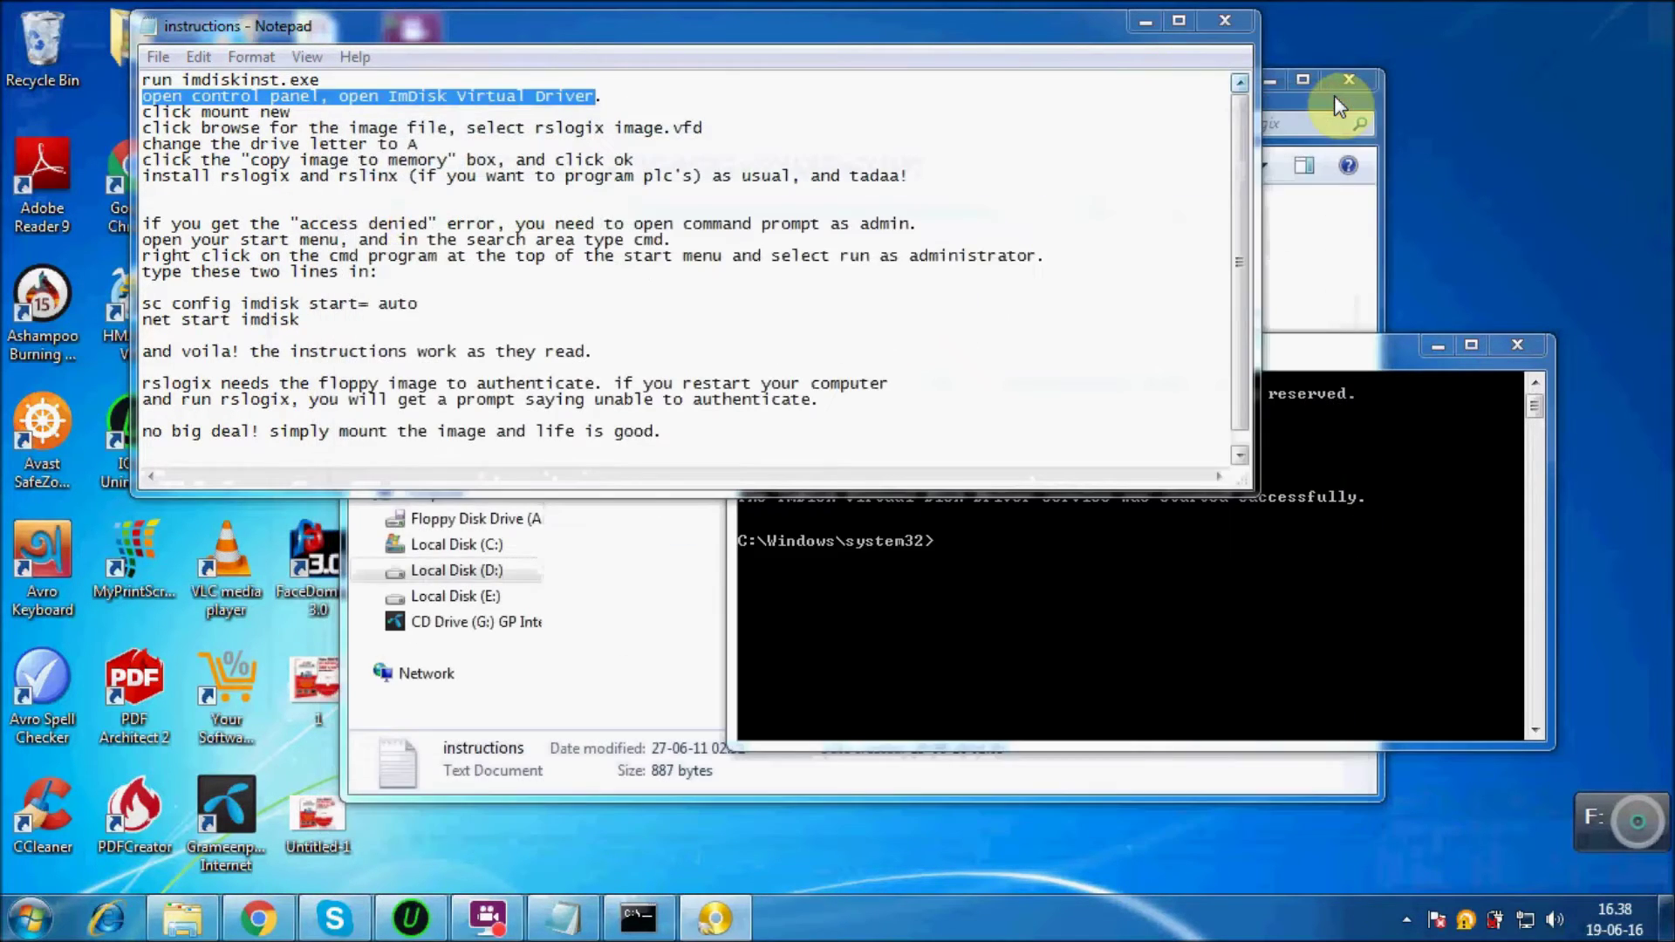
click(1225, 23)
click(1534, 342)
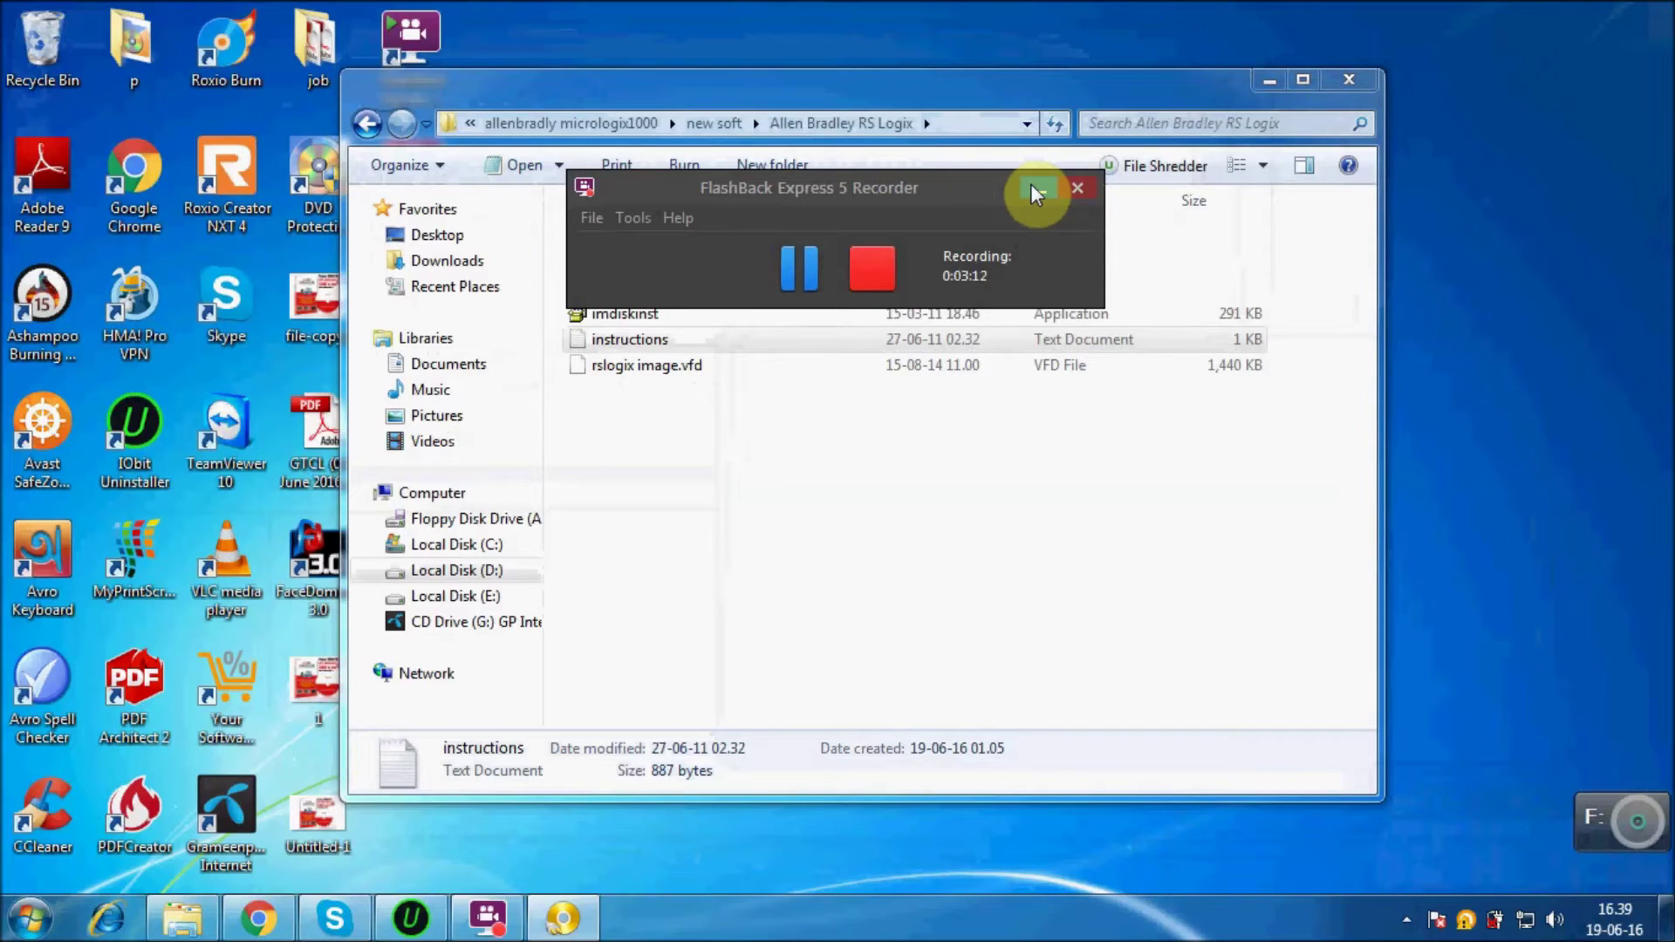
click(1034, 188)
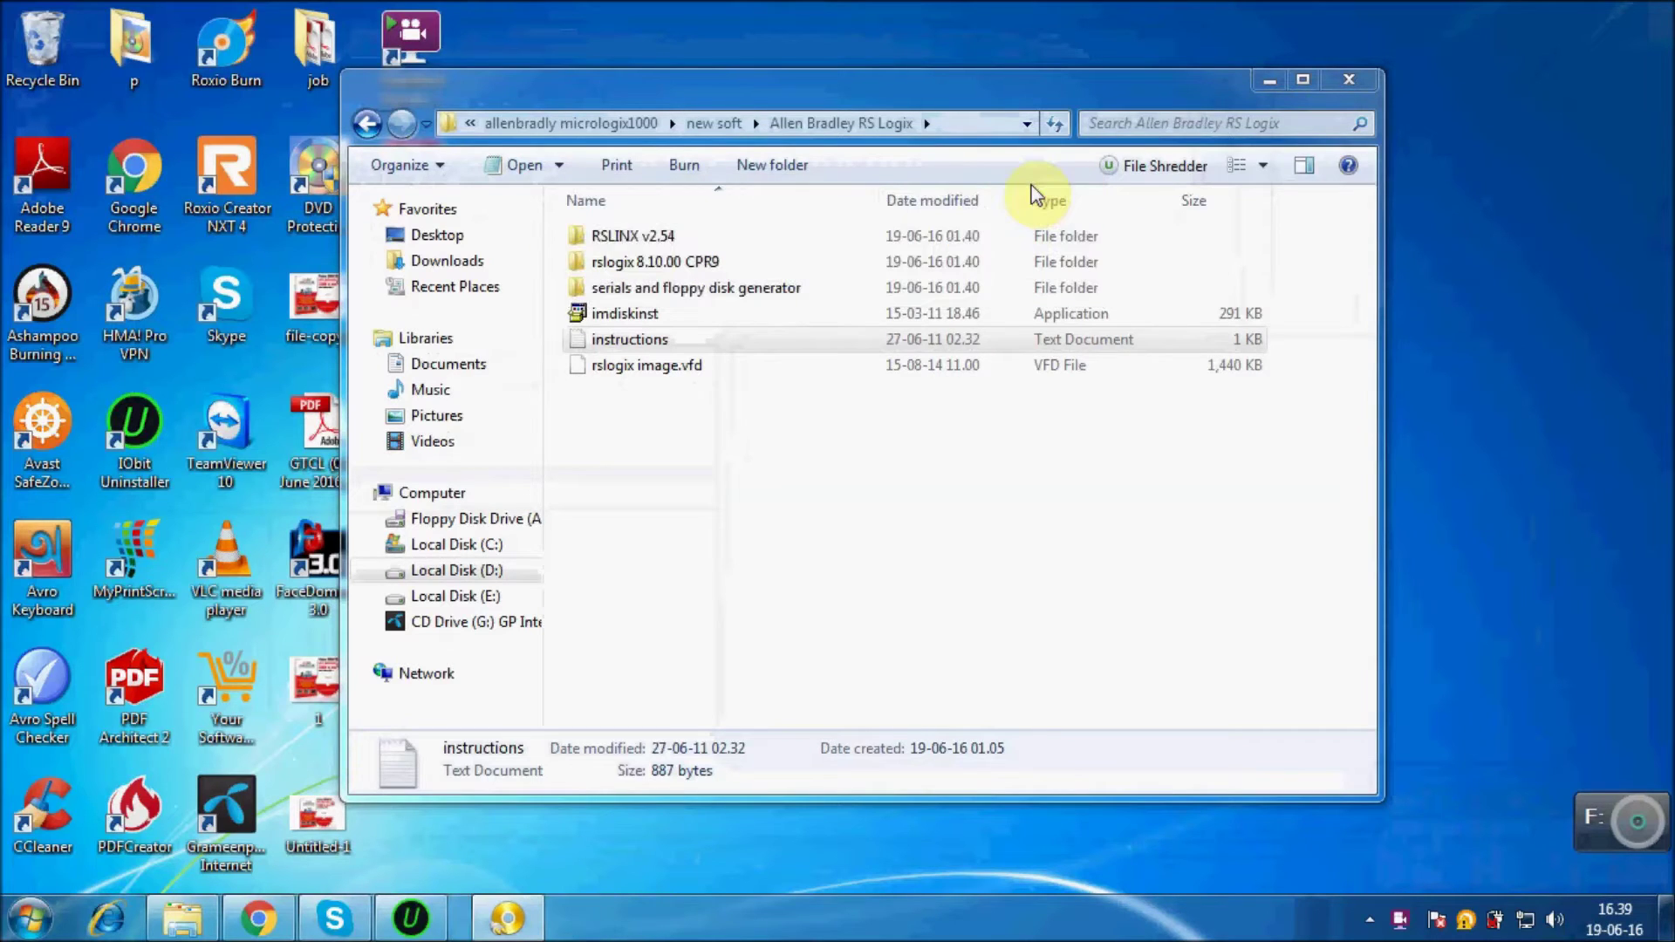
Step: Open the rslogix 8.10.00 CPR9 folder, run its setup application and allow it to start
click(662, 262)
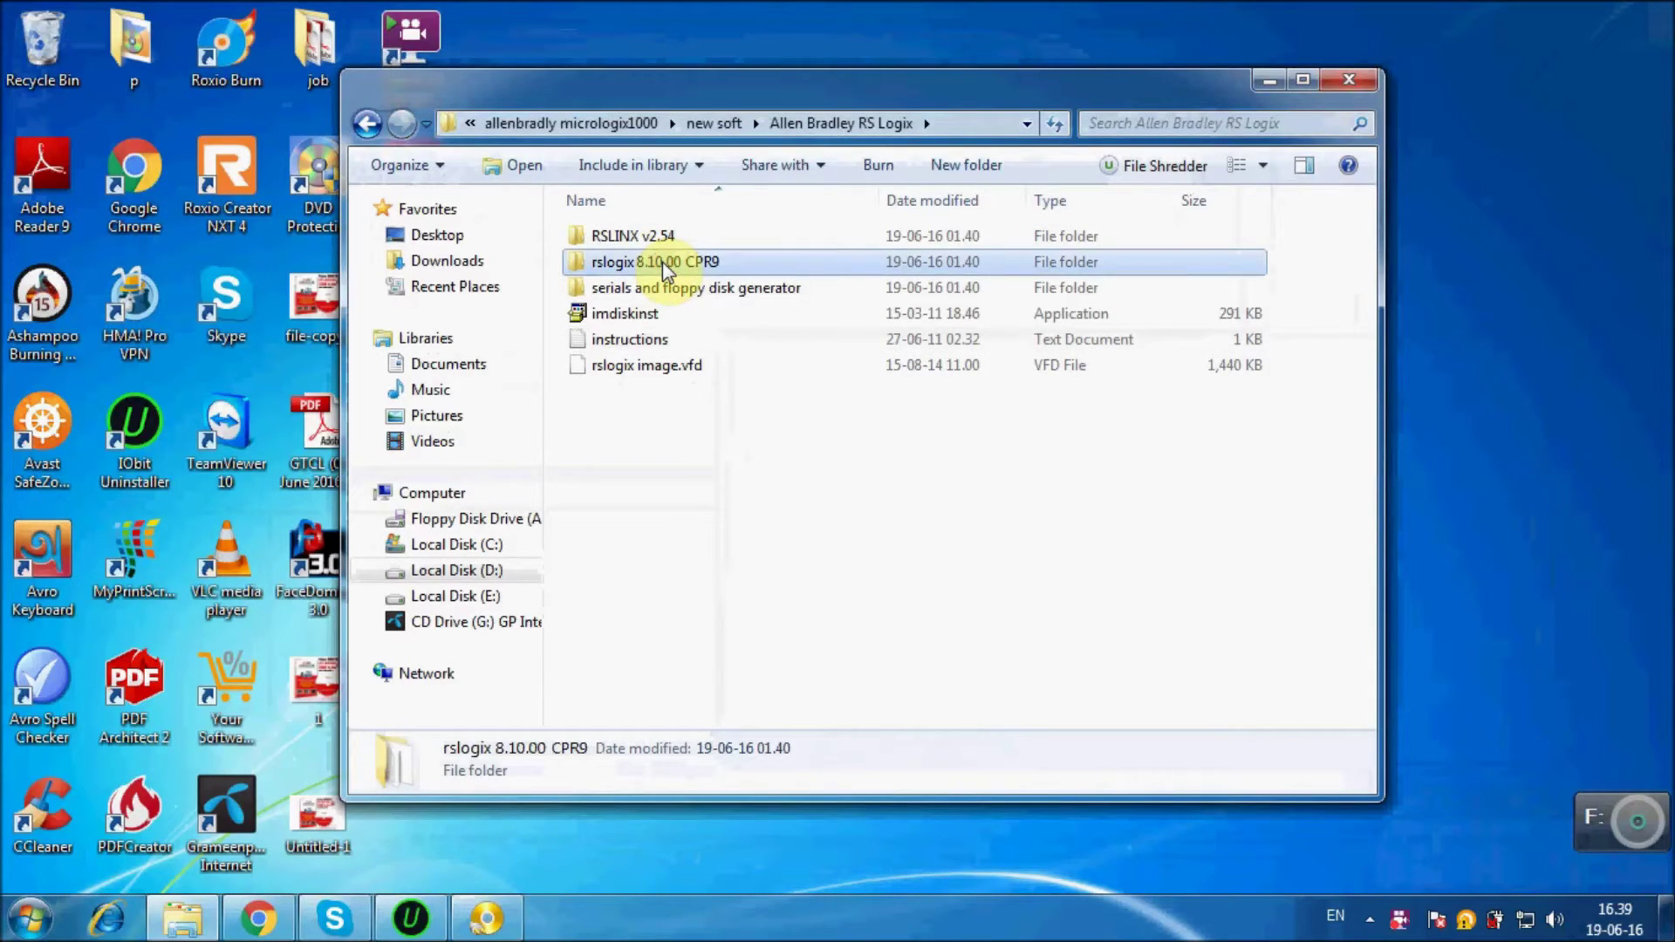
double_click(662, 262)
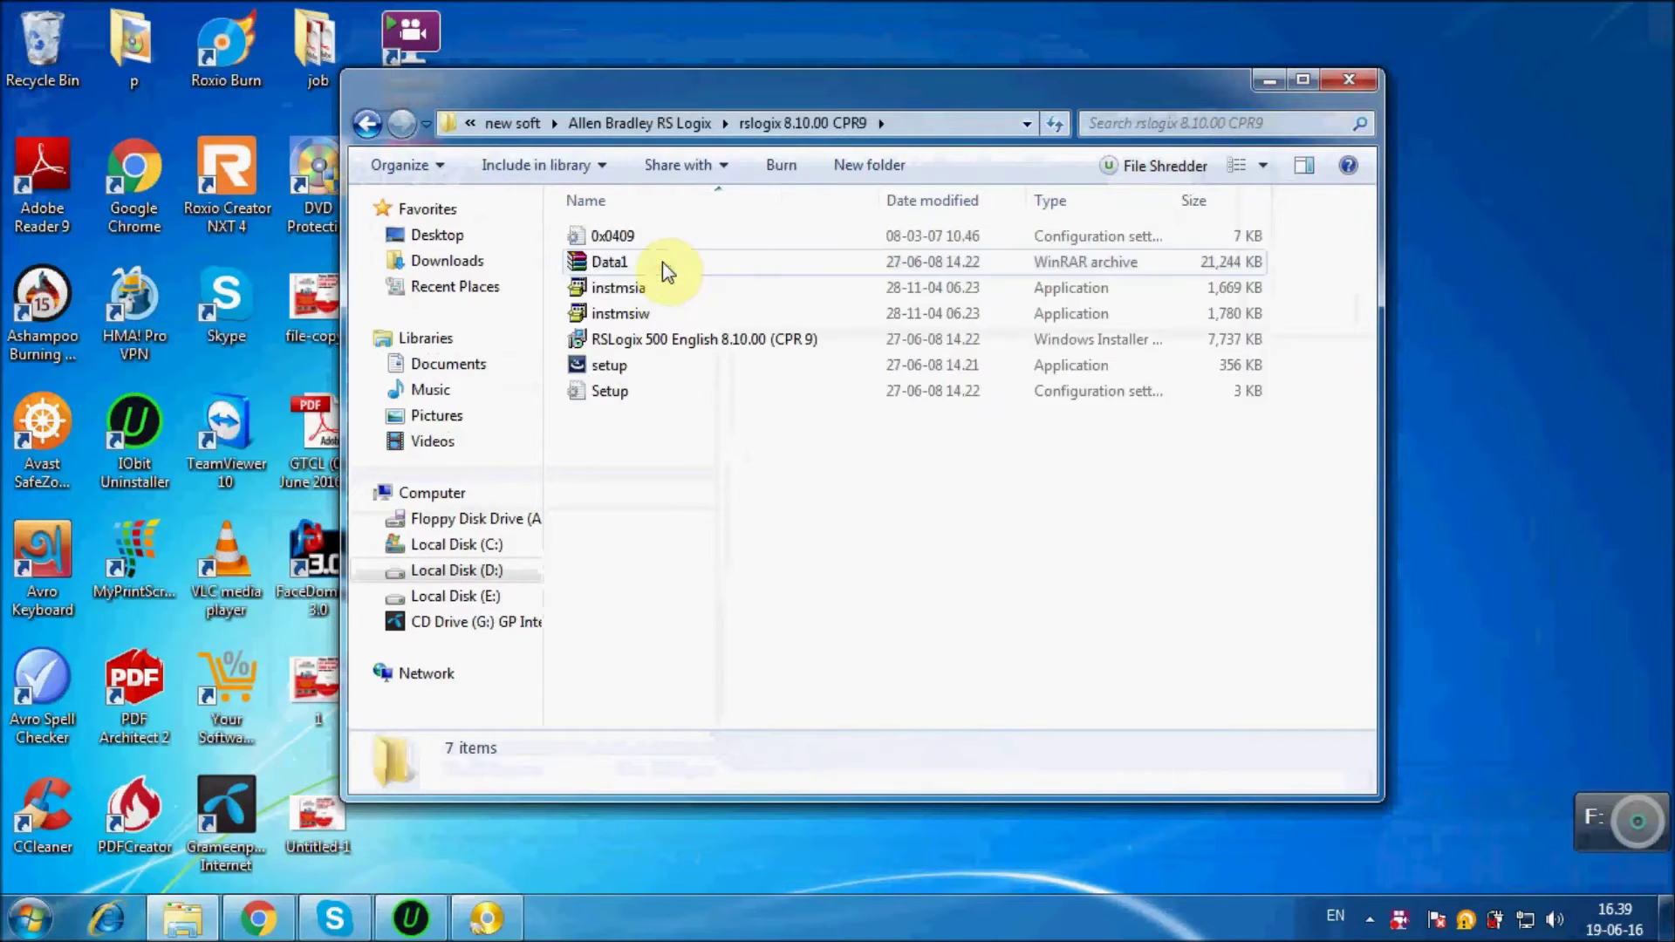
double_click(600, 373)
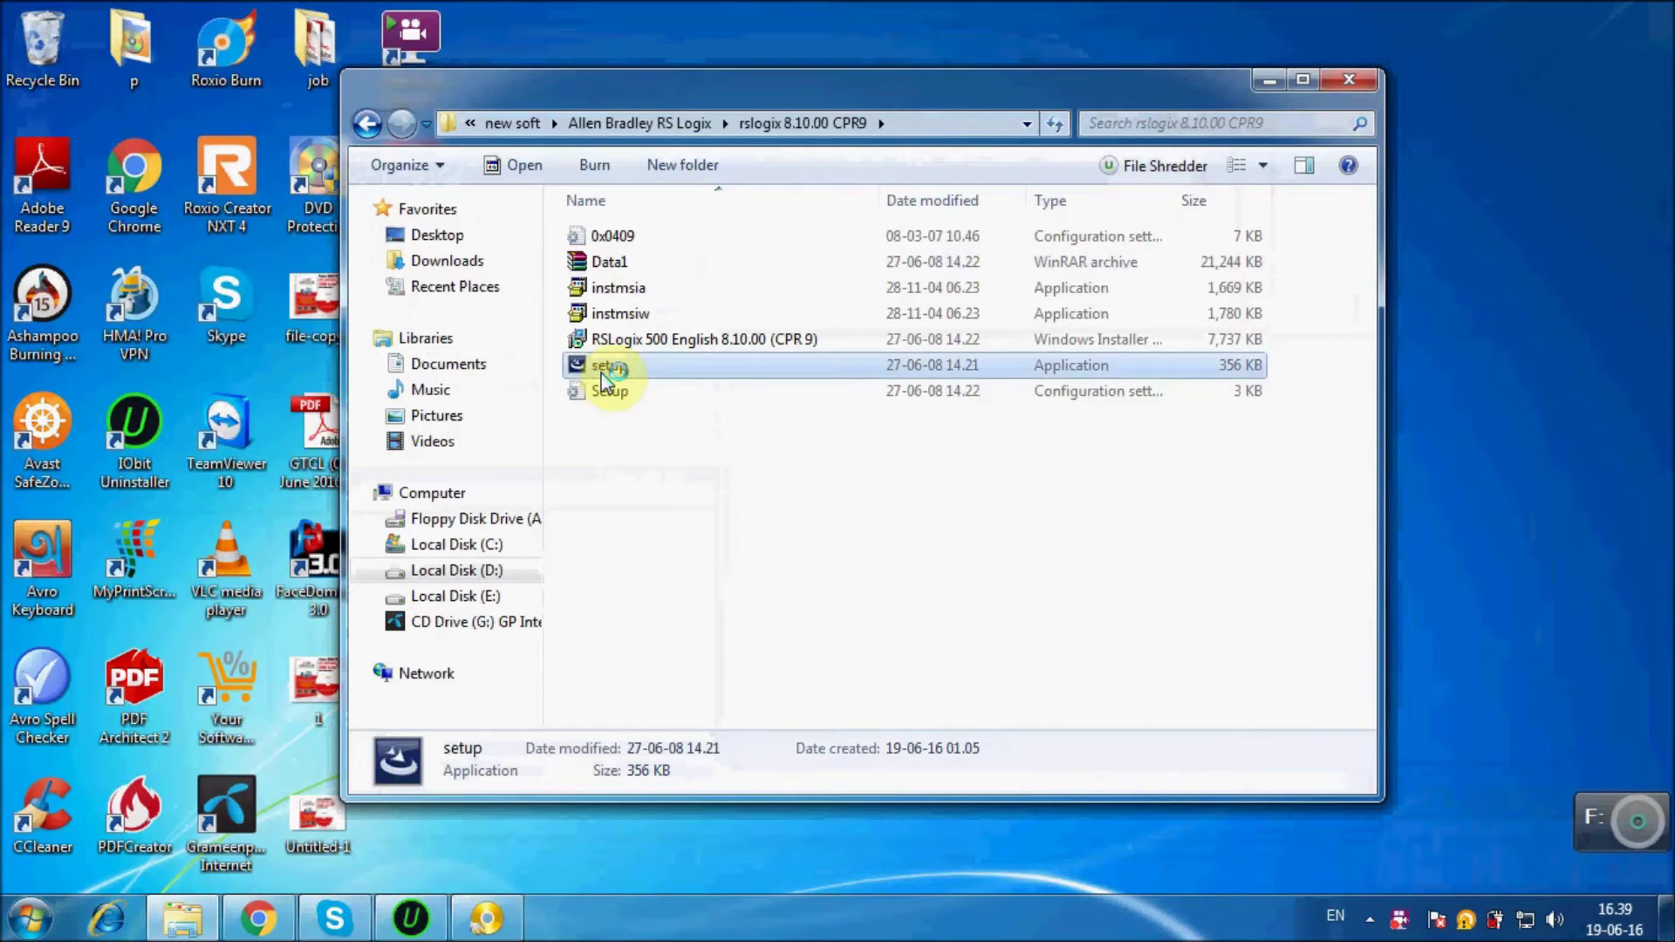
click(938, 488)
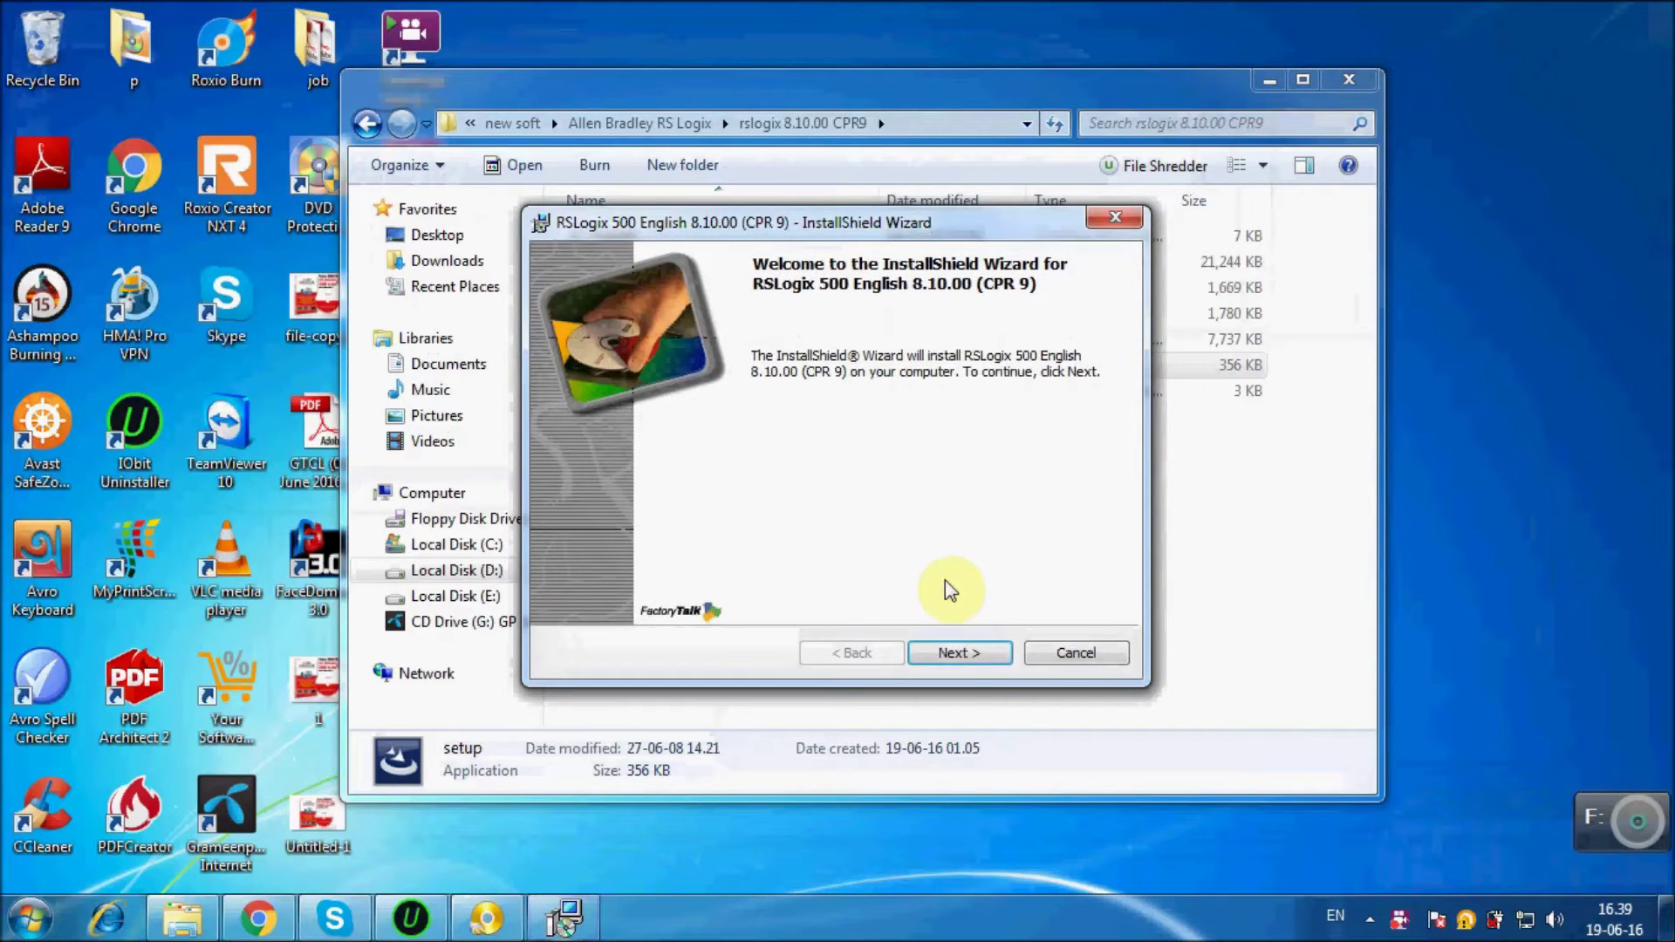
Step: Accept the license agreement in the RSLogix 500 installer and proceed to the customer information
click(968, 652)
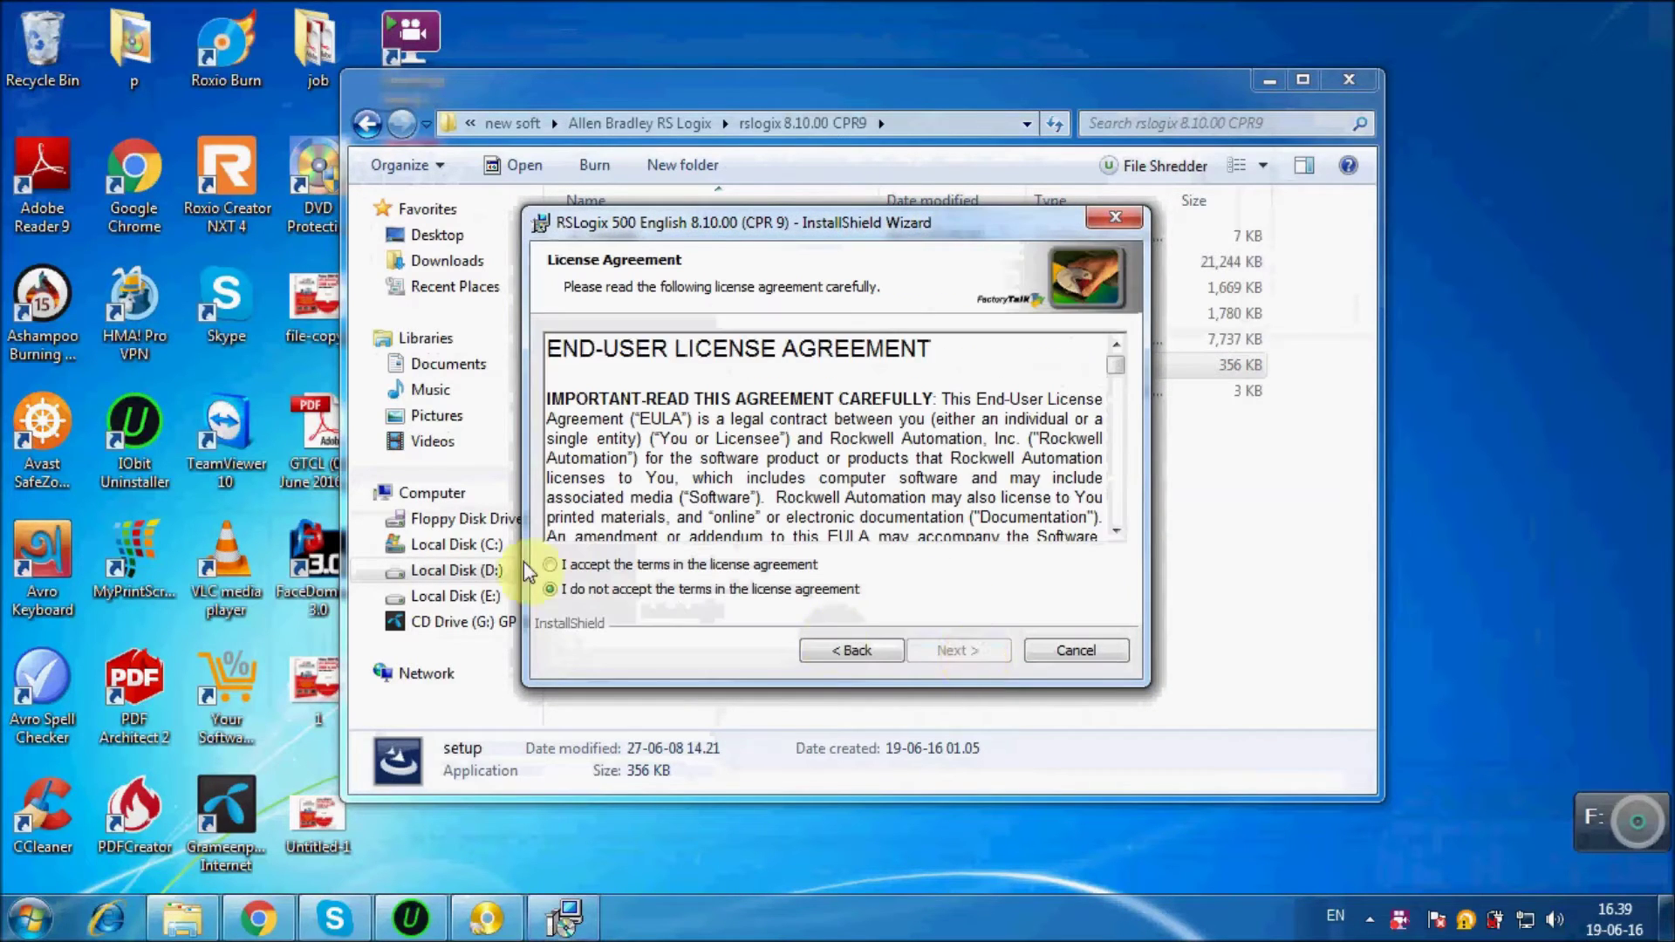
click(548, 565)
click(963, 653)
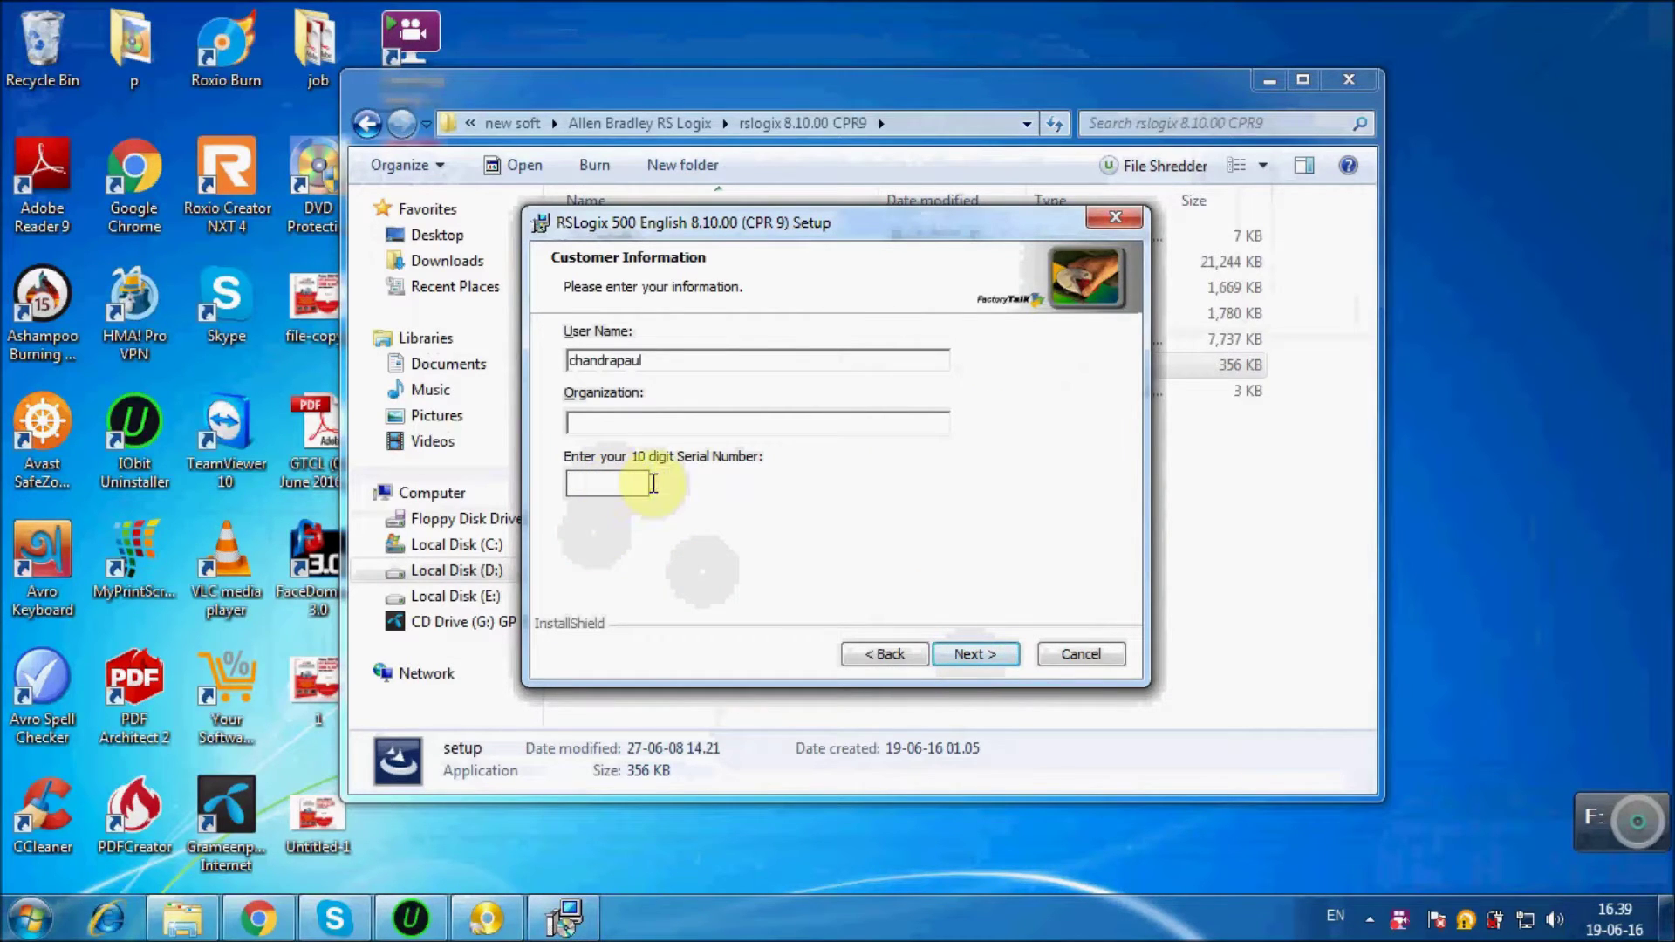
Step: Open Instructions from the serials and floppy disk generator folder and copy the RSLogix 500 serial number
click(1230, 583)
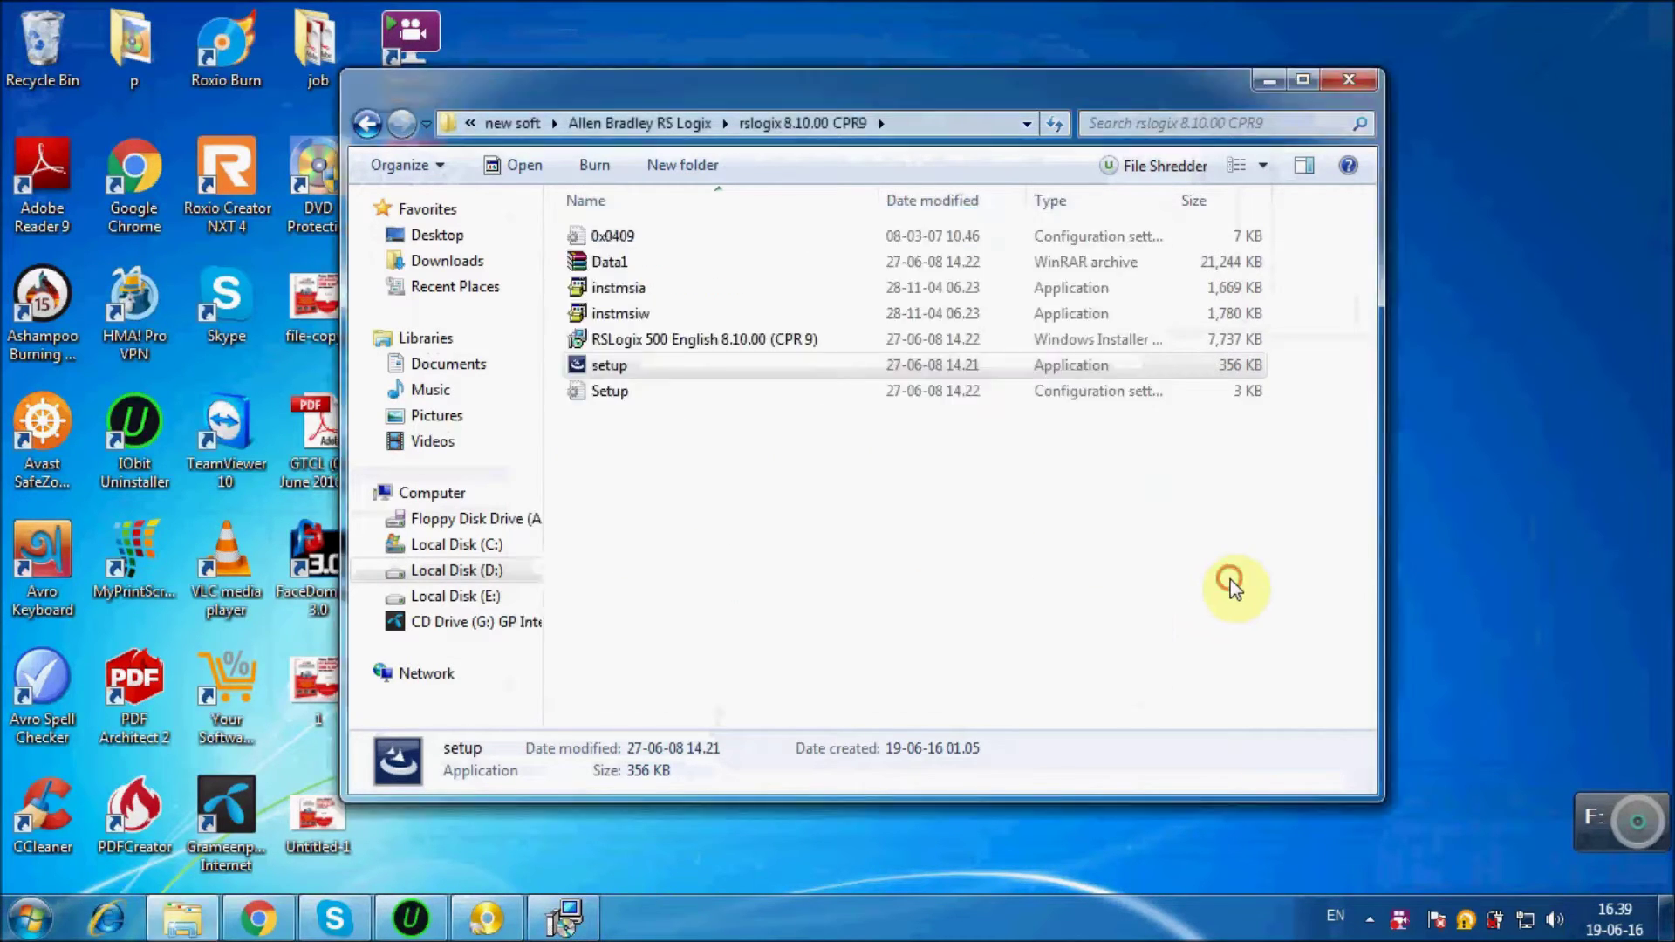
click(373, 123)
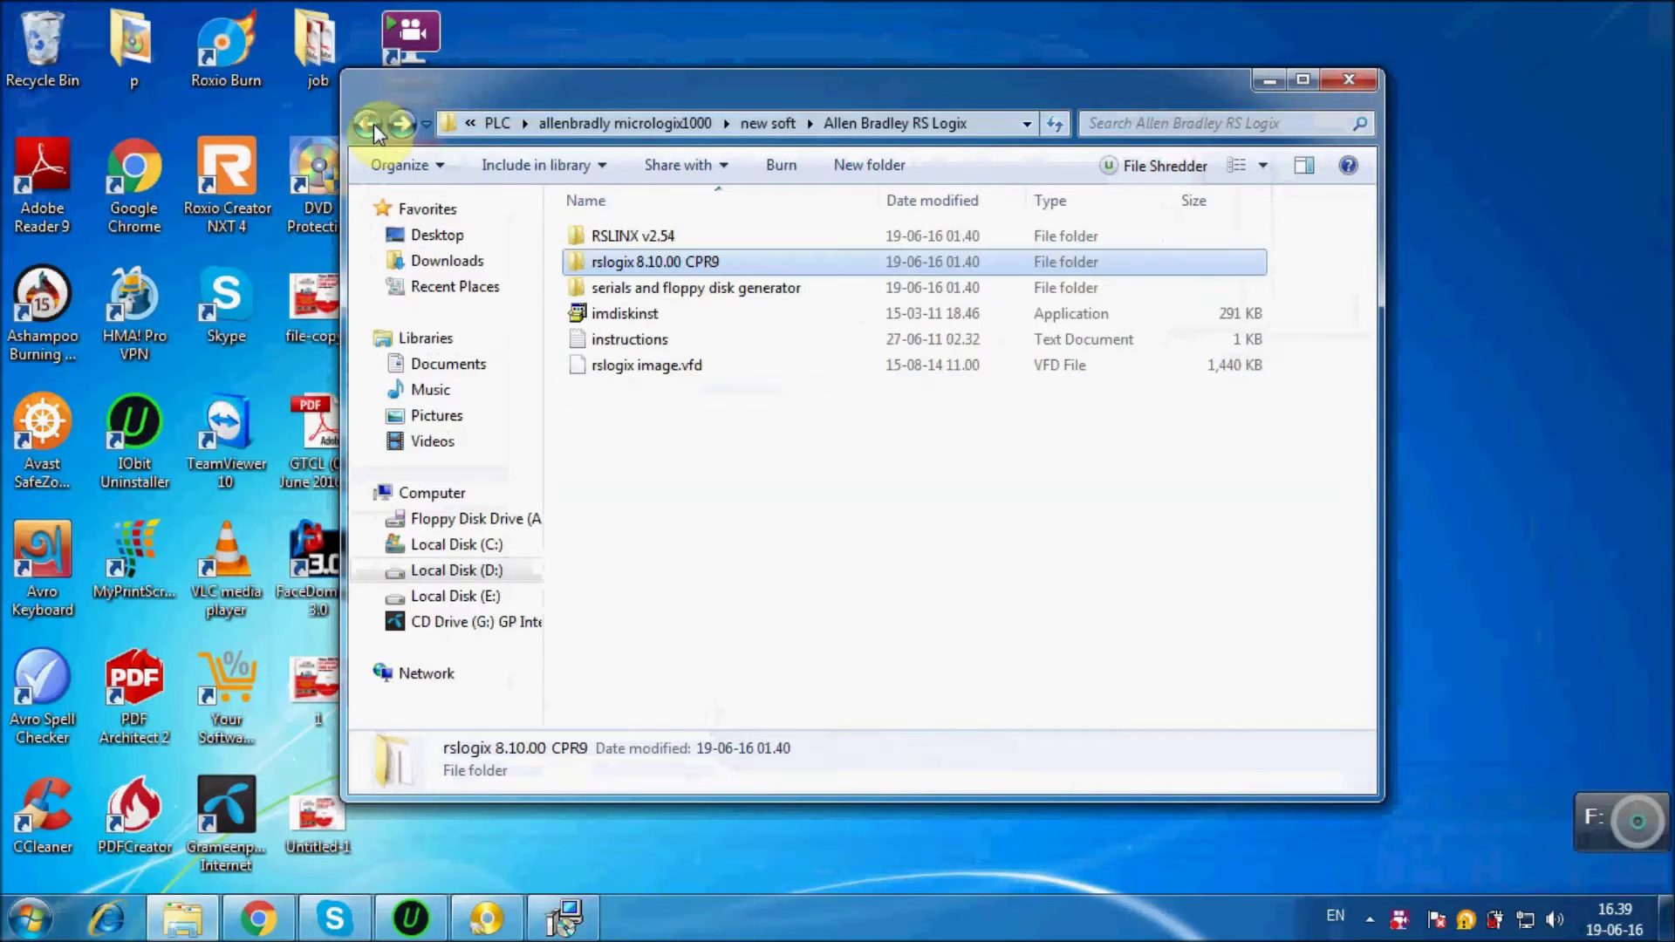
click(664, 297)
double_click(663, 297)
double_click(625, 232)
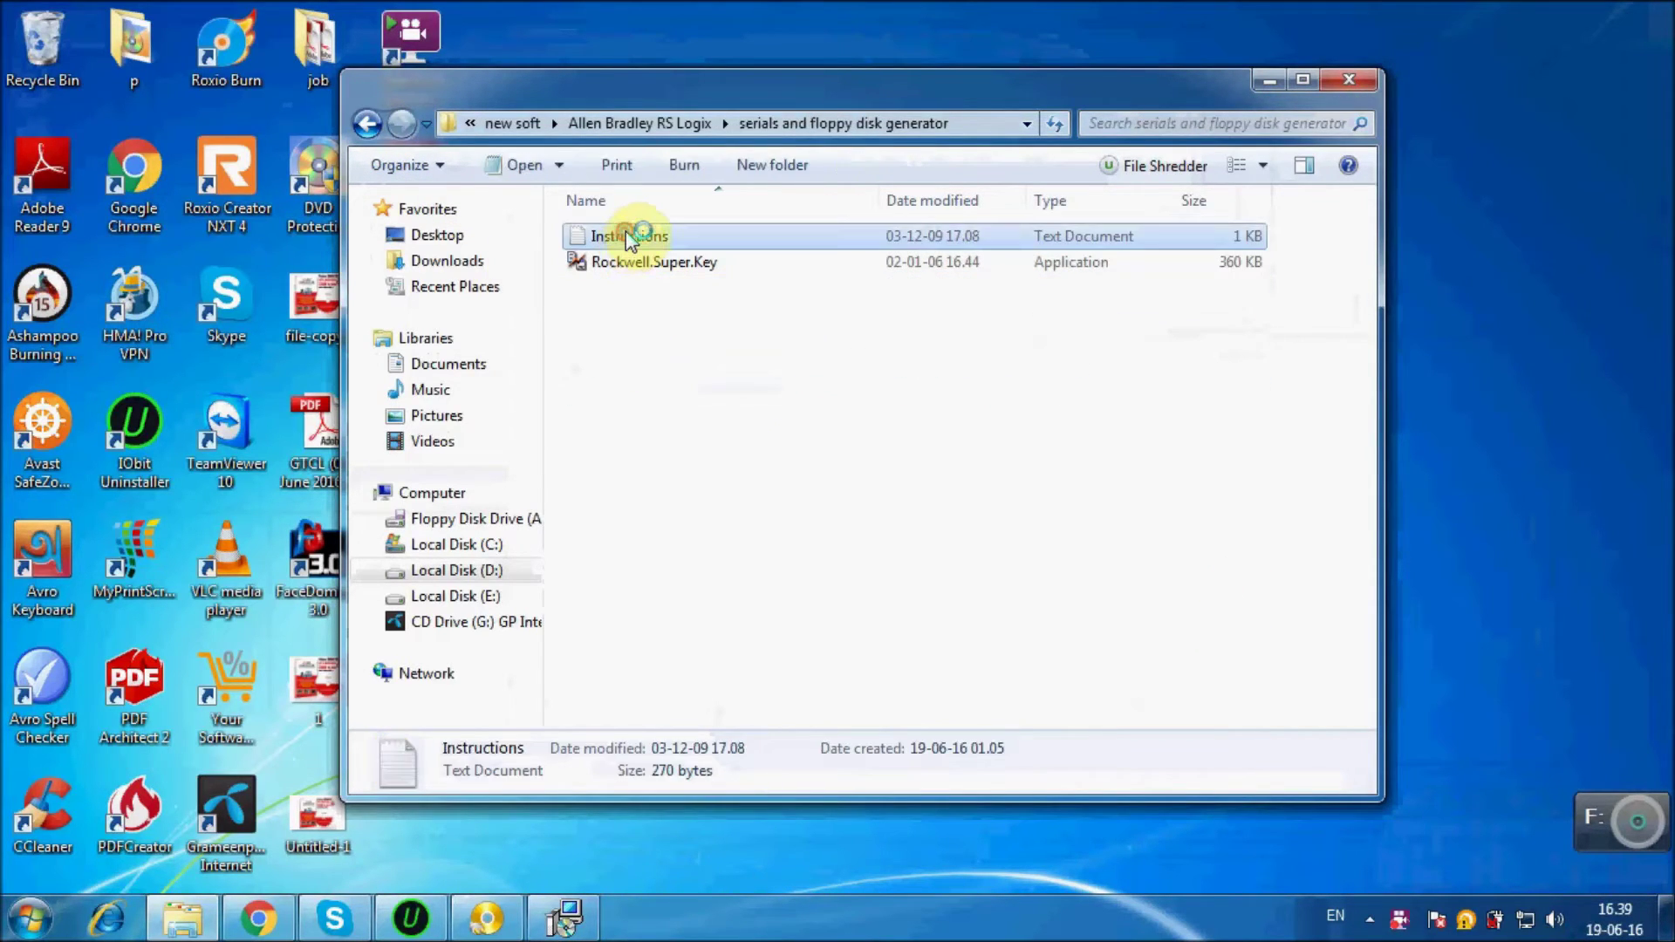
drag(556, 96, 460, 98)
key(ctrl+c)
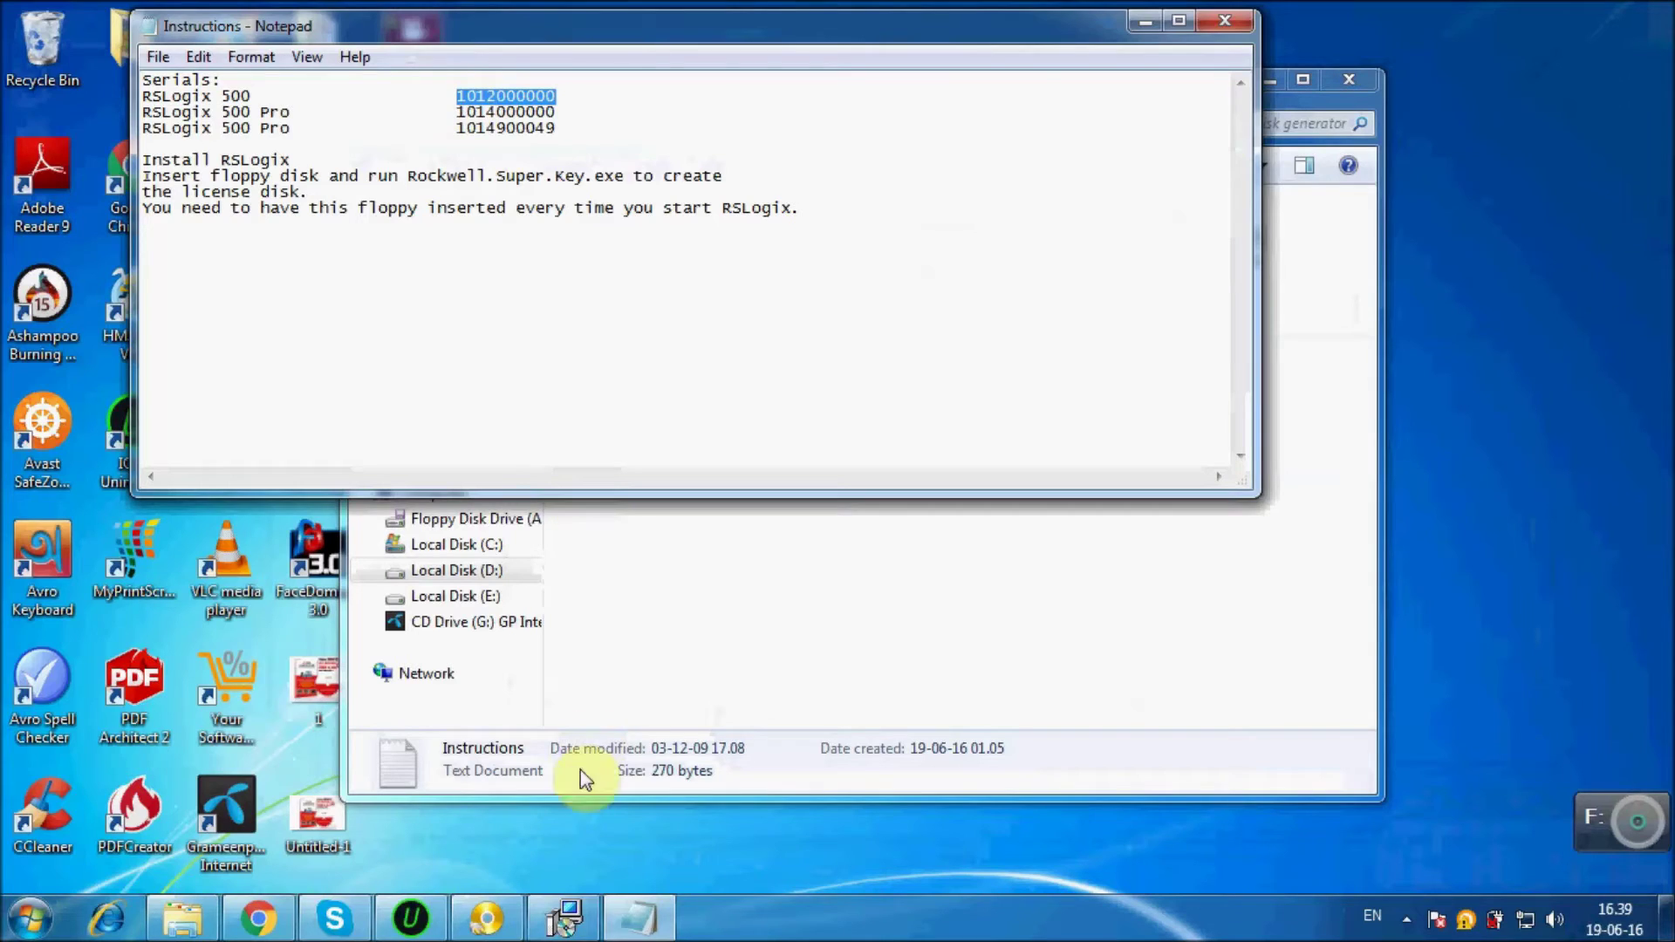
Step: Paste the serial number into the installer's customer information and start the Complete installation of RSLogix 500
click(568, 911)
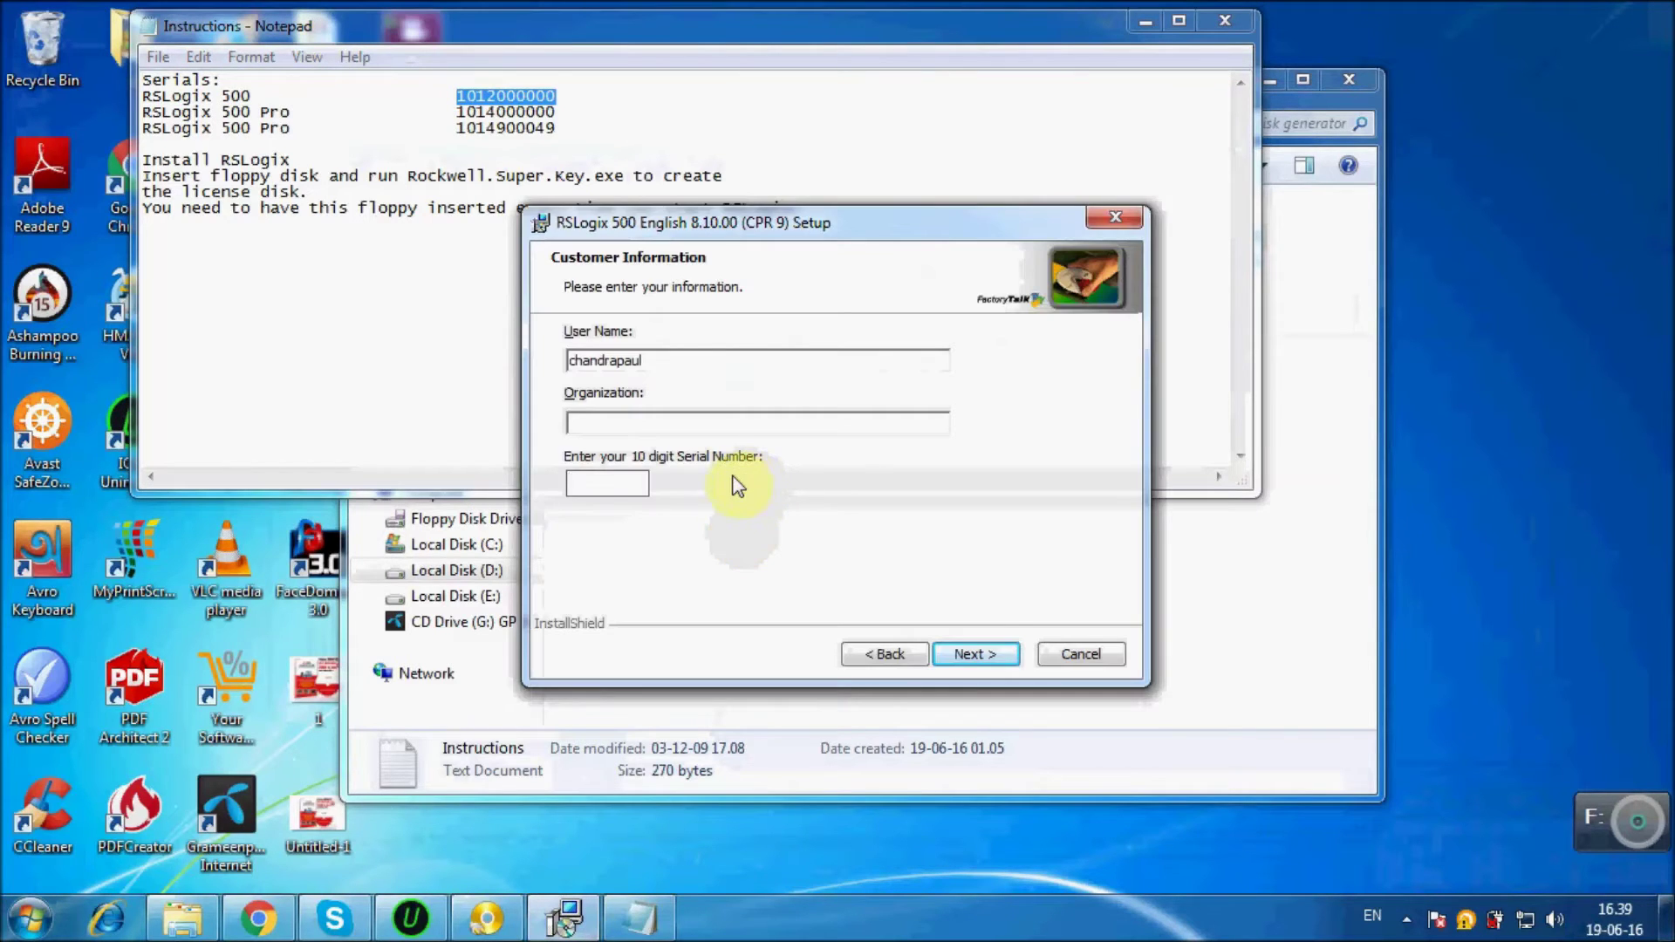
key(ctrl+v)
click(975, 656)
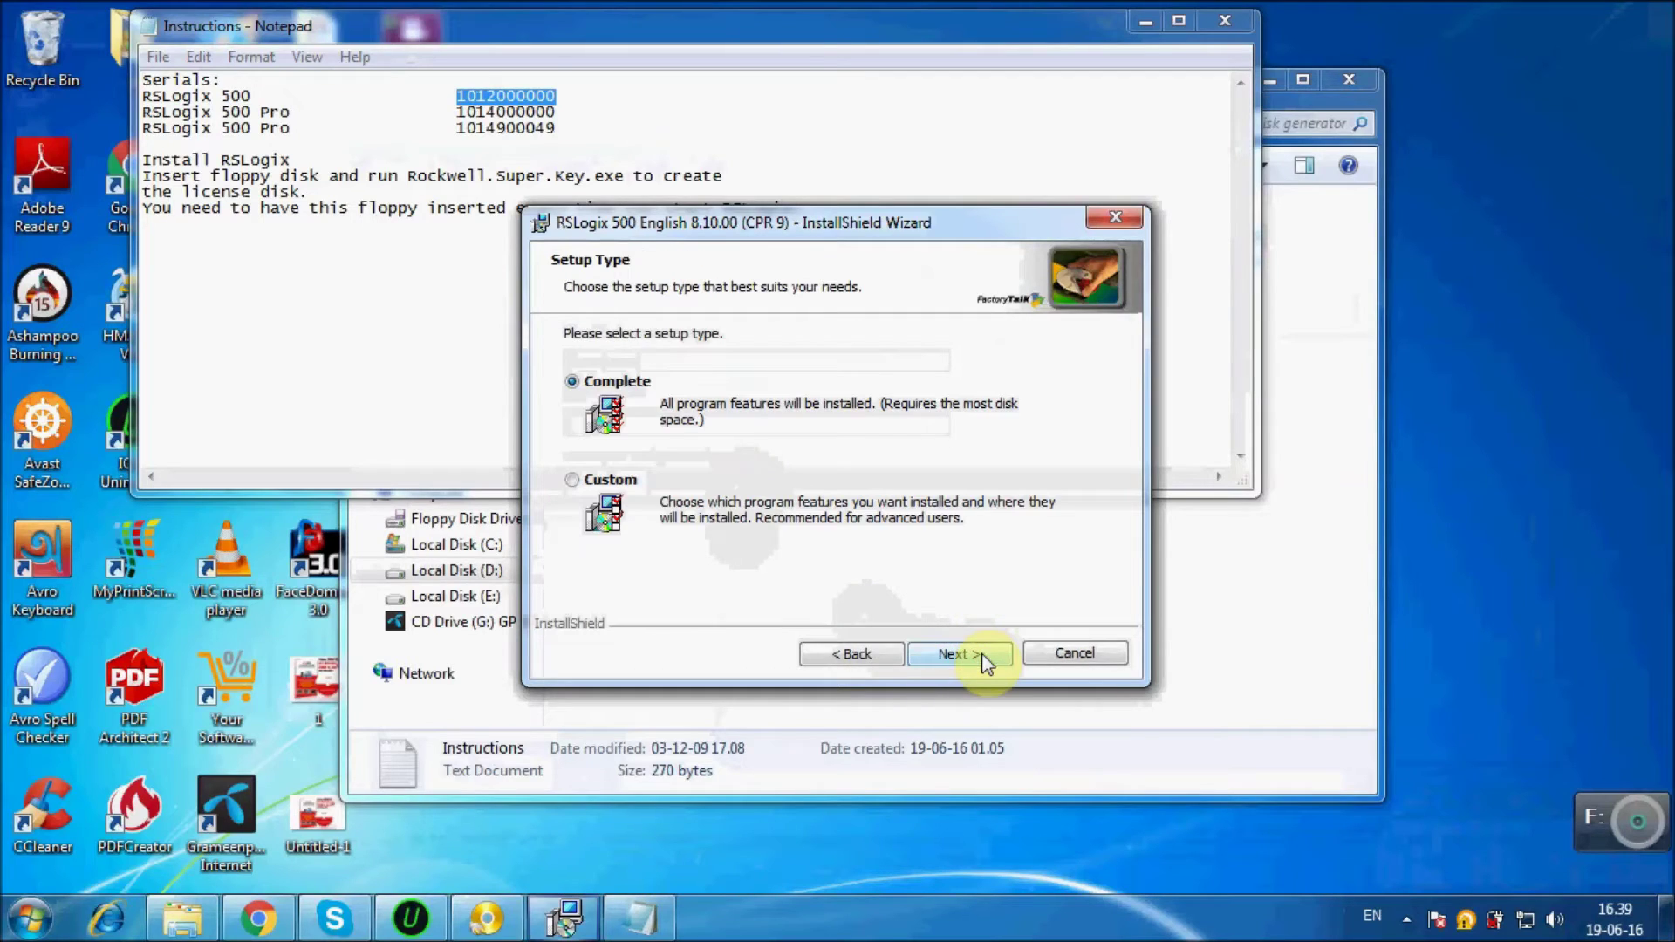
click(981, 654)
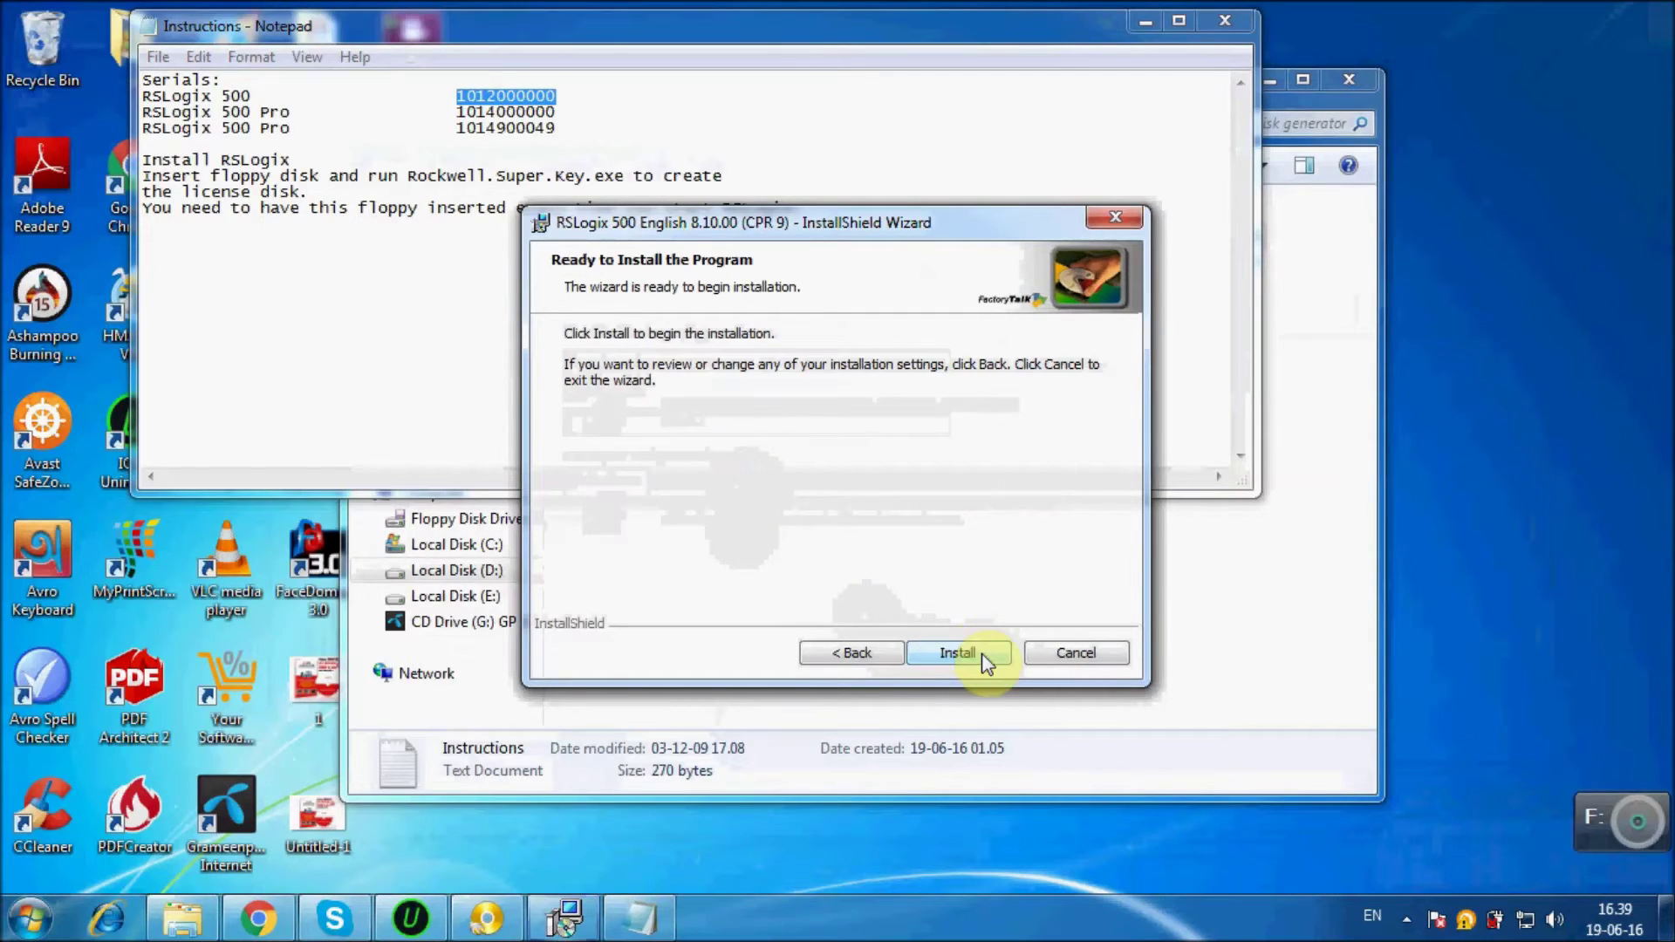
click(981, 654)
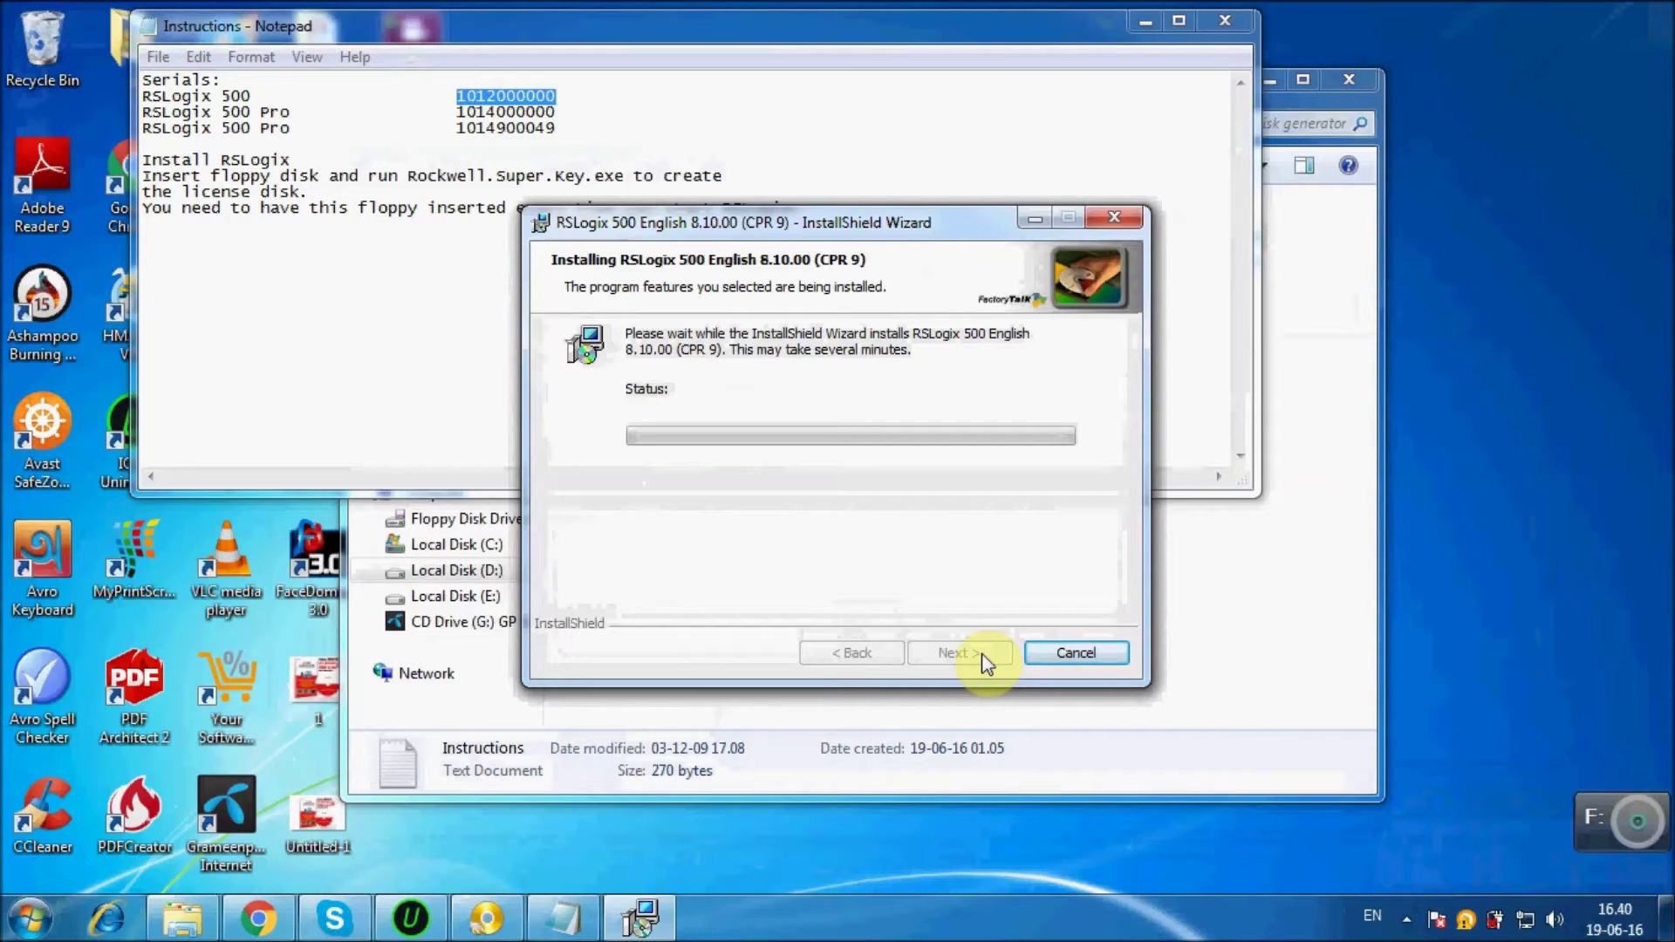
click(410, 920)
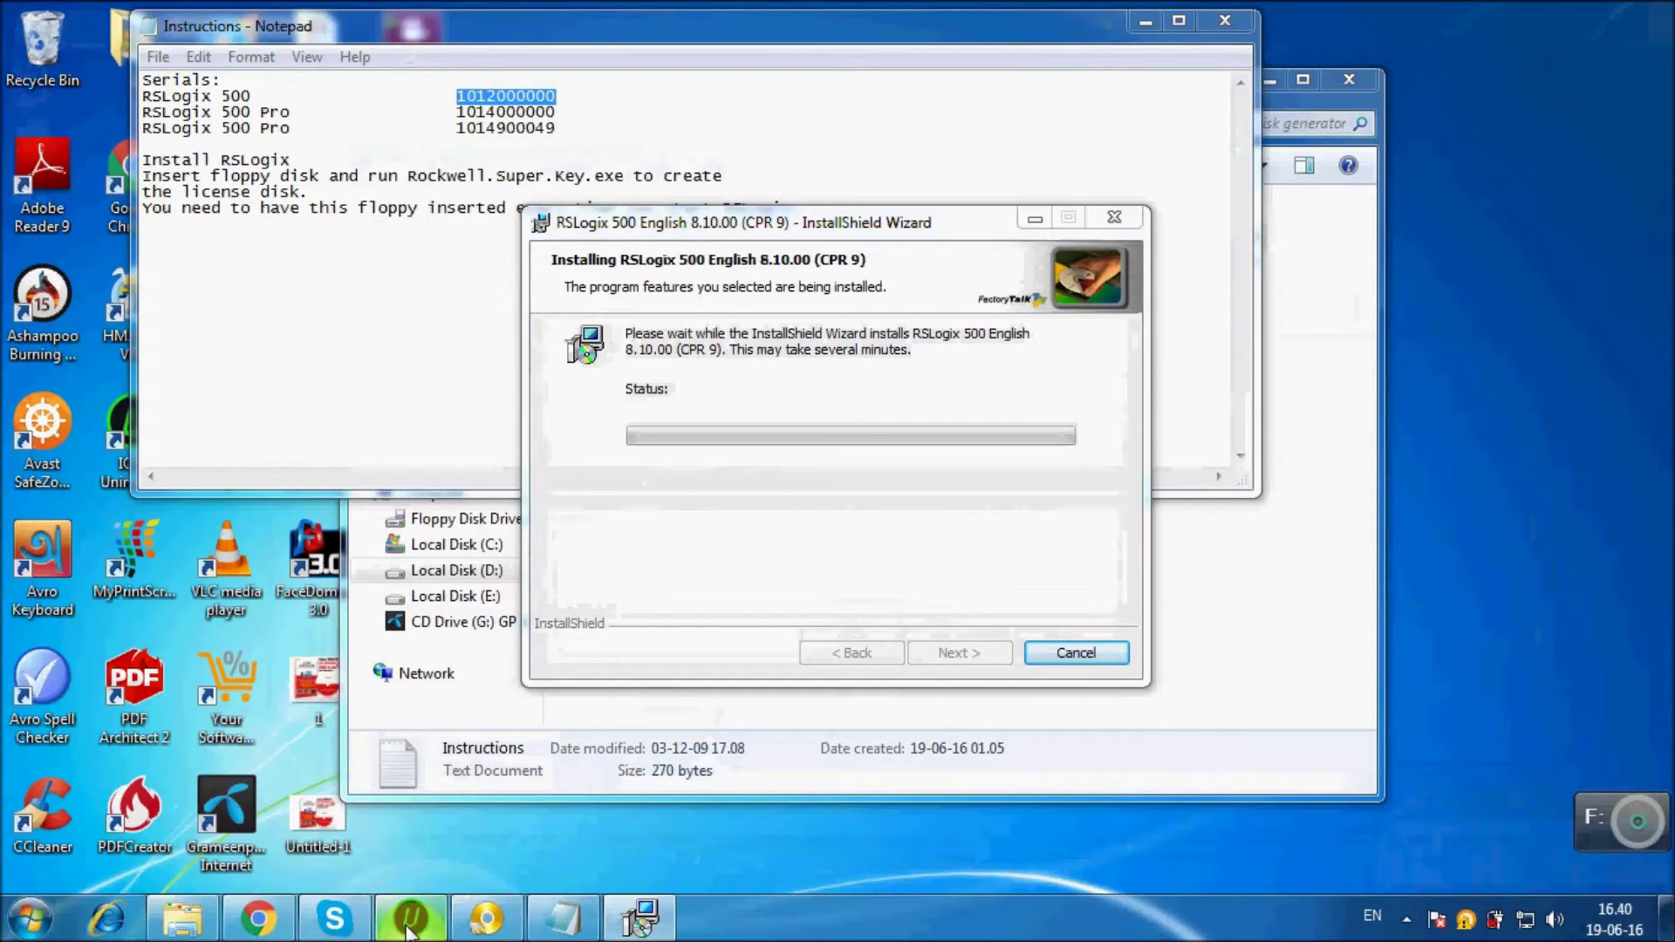
click(410, 925)
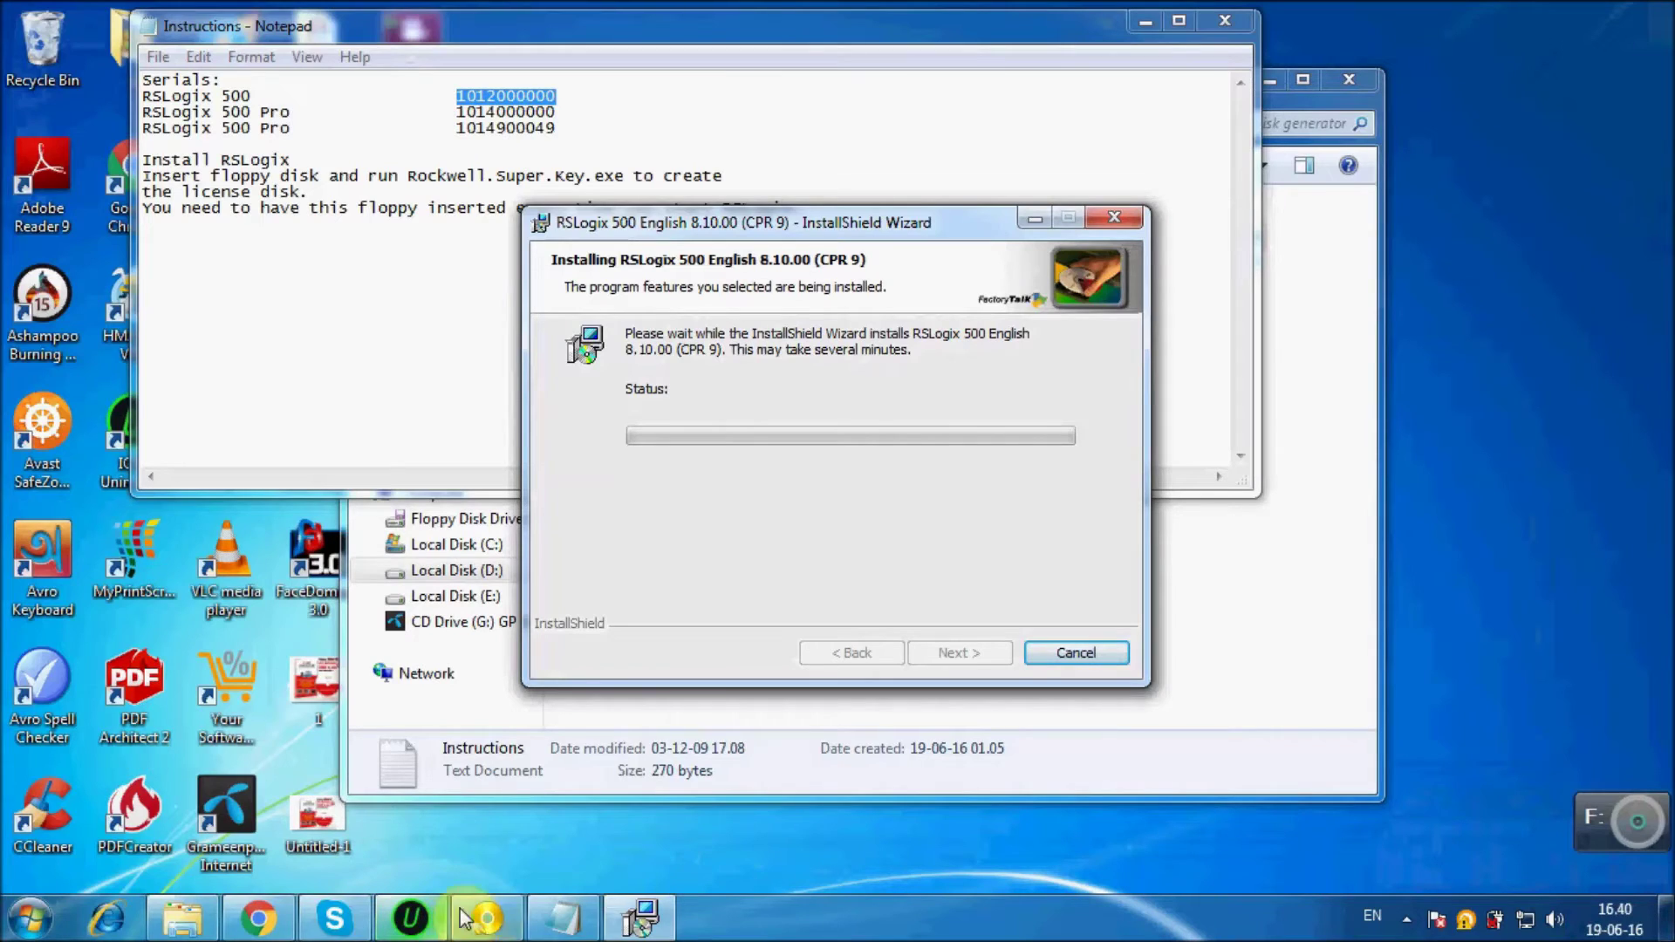
click(1406, 918)
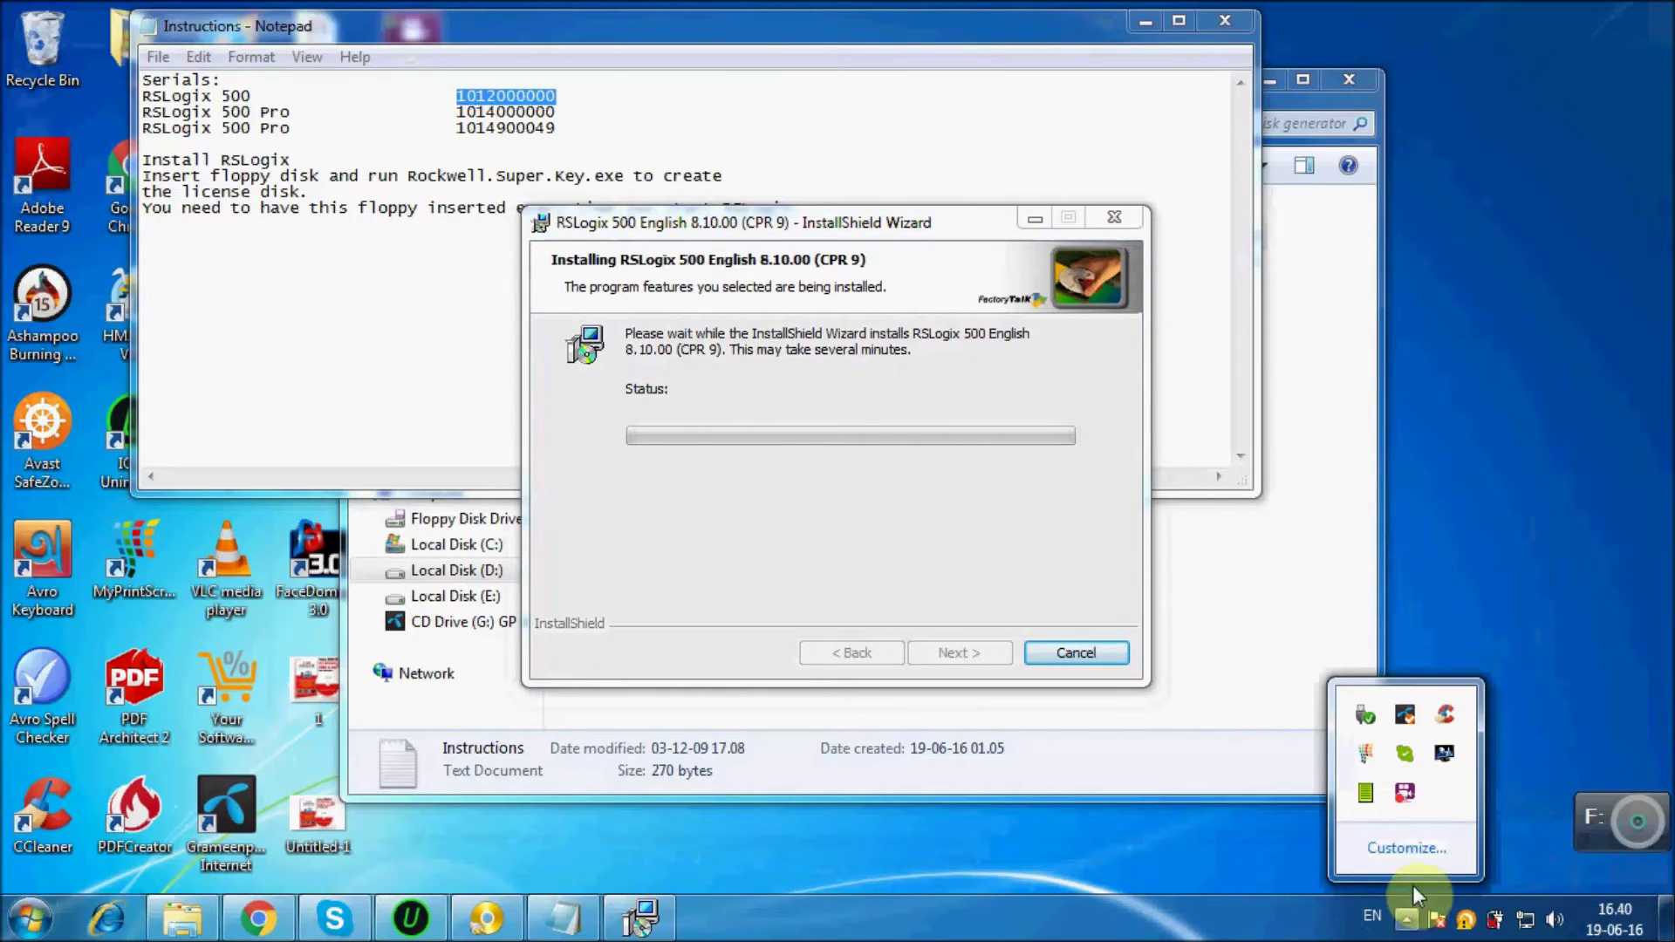
click(1404, 792)
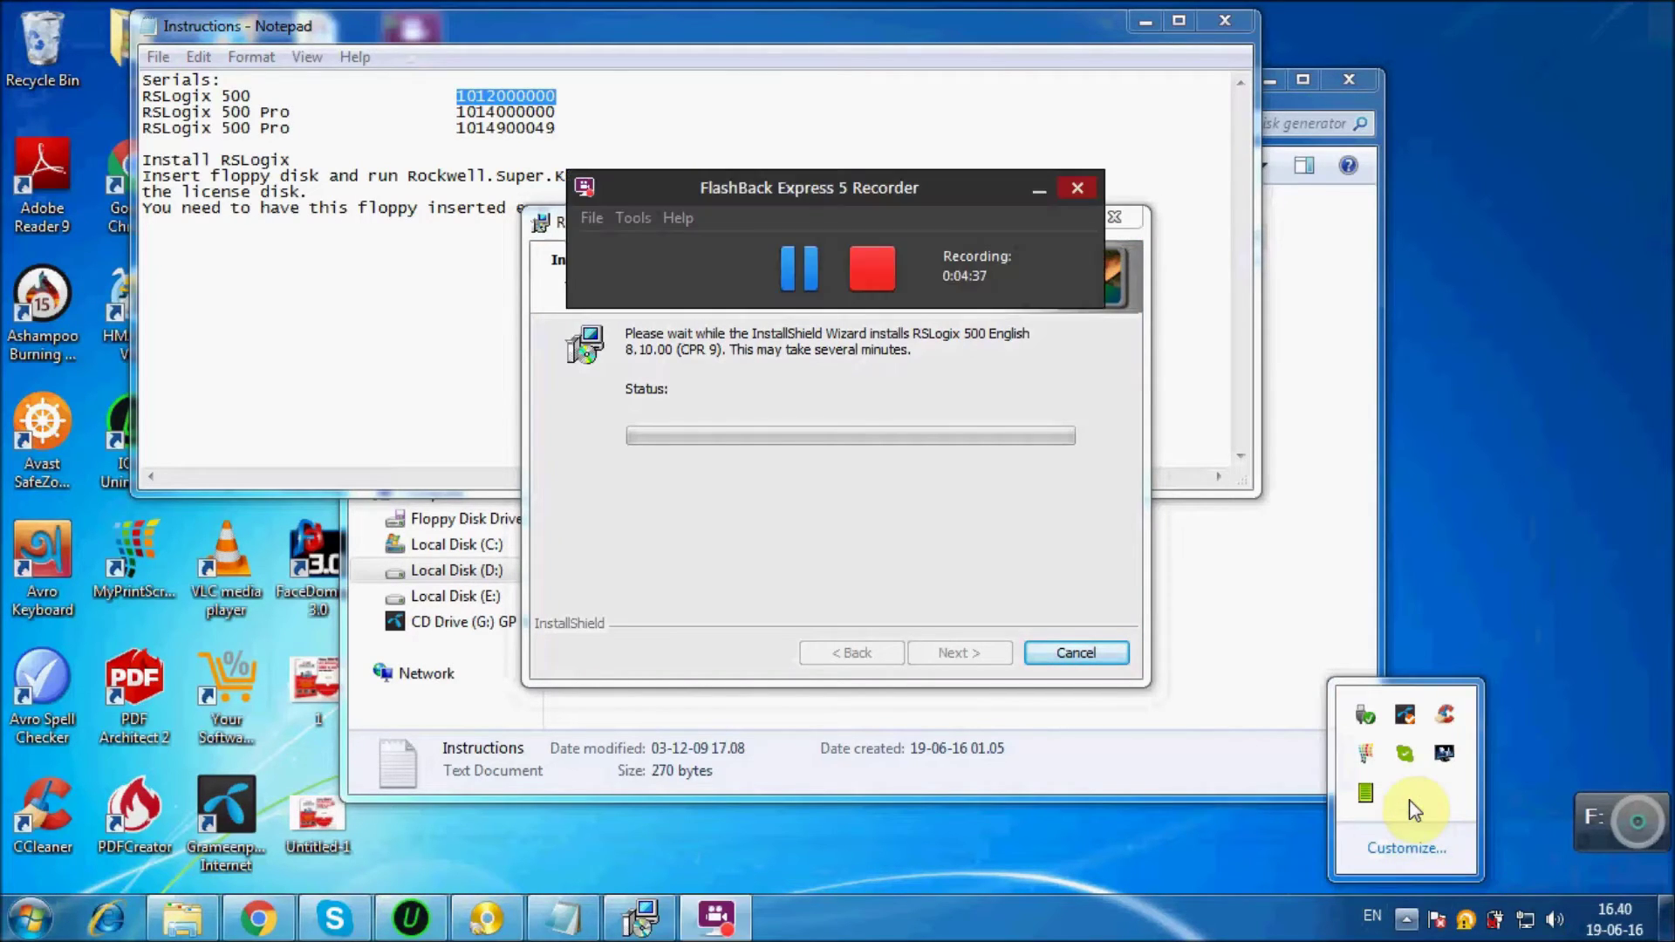
click(801, 270)
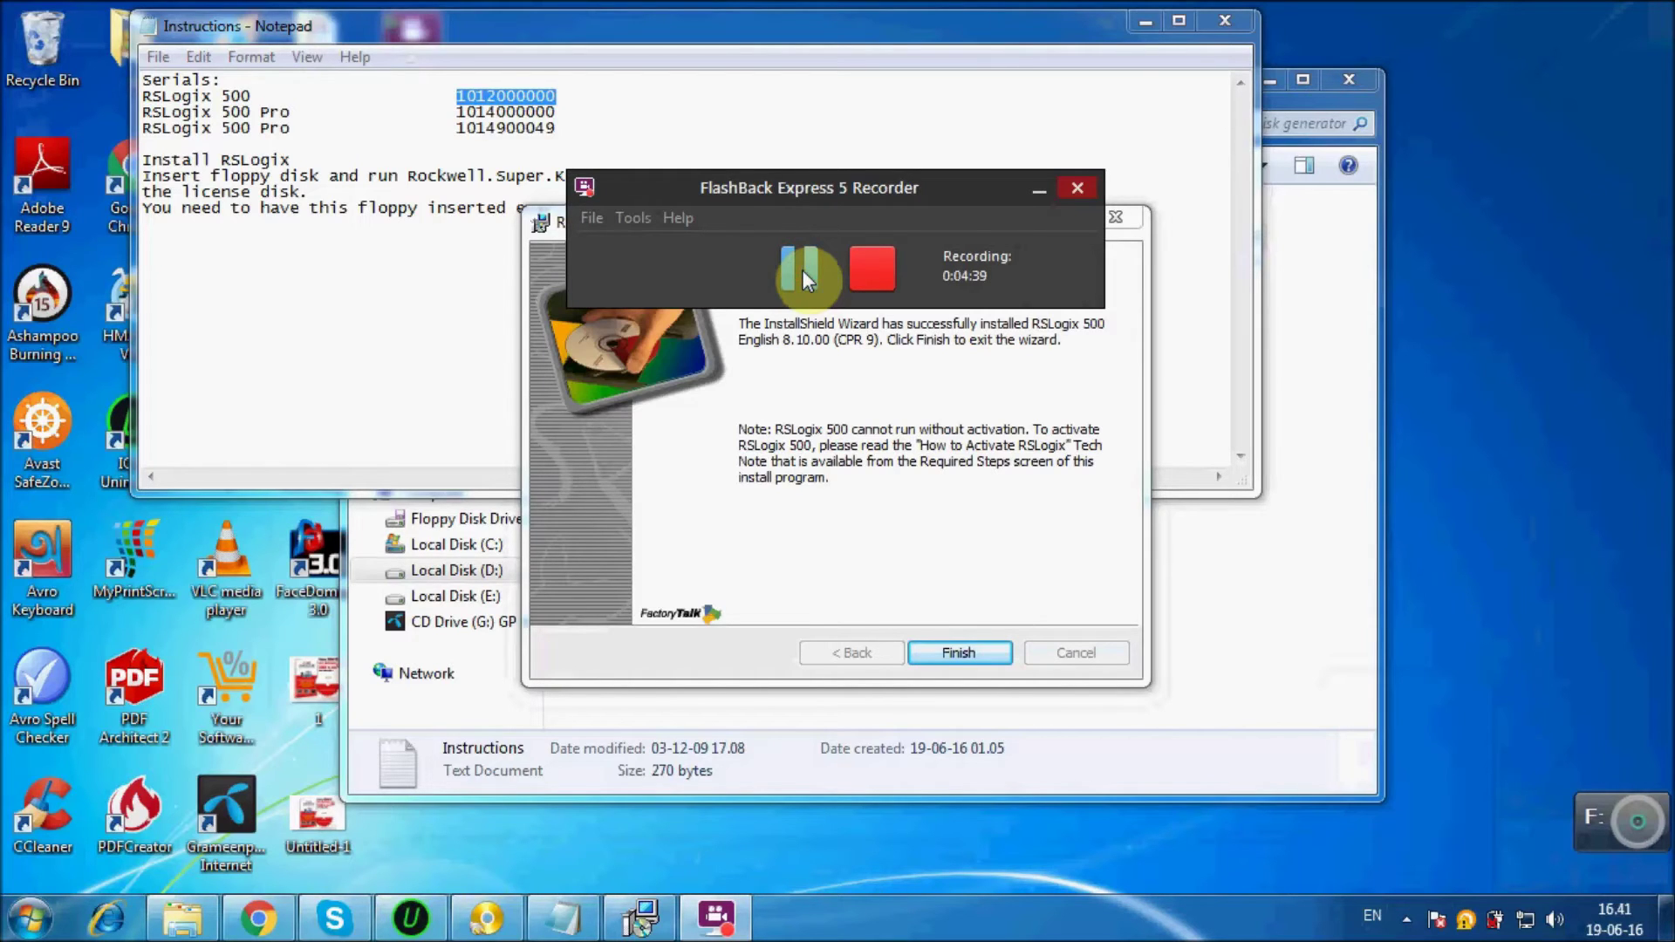
Step: Finish the RSLogix 500 installation wizard and close the Instructions text file
click(733, 532)
click(954, 652)
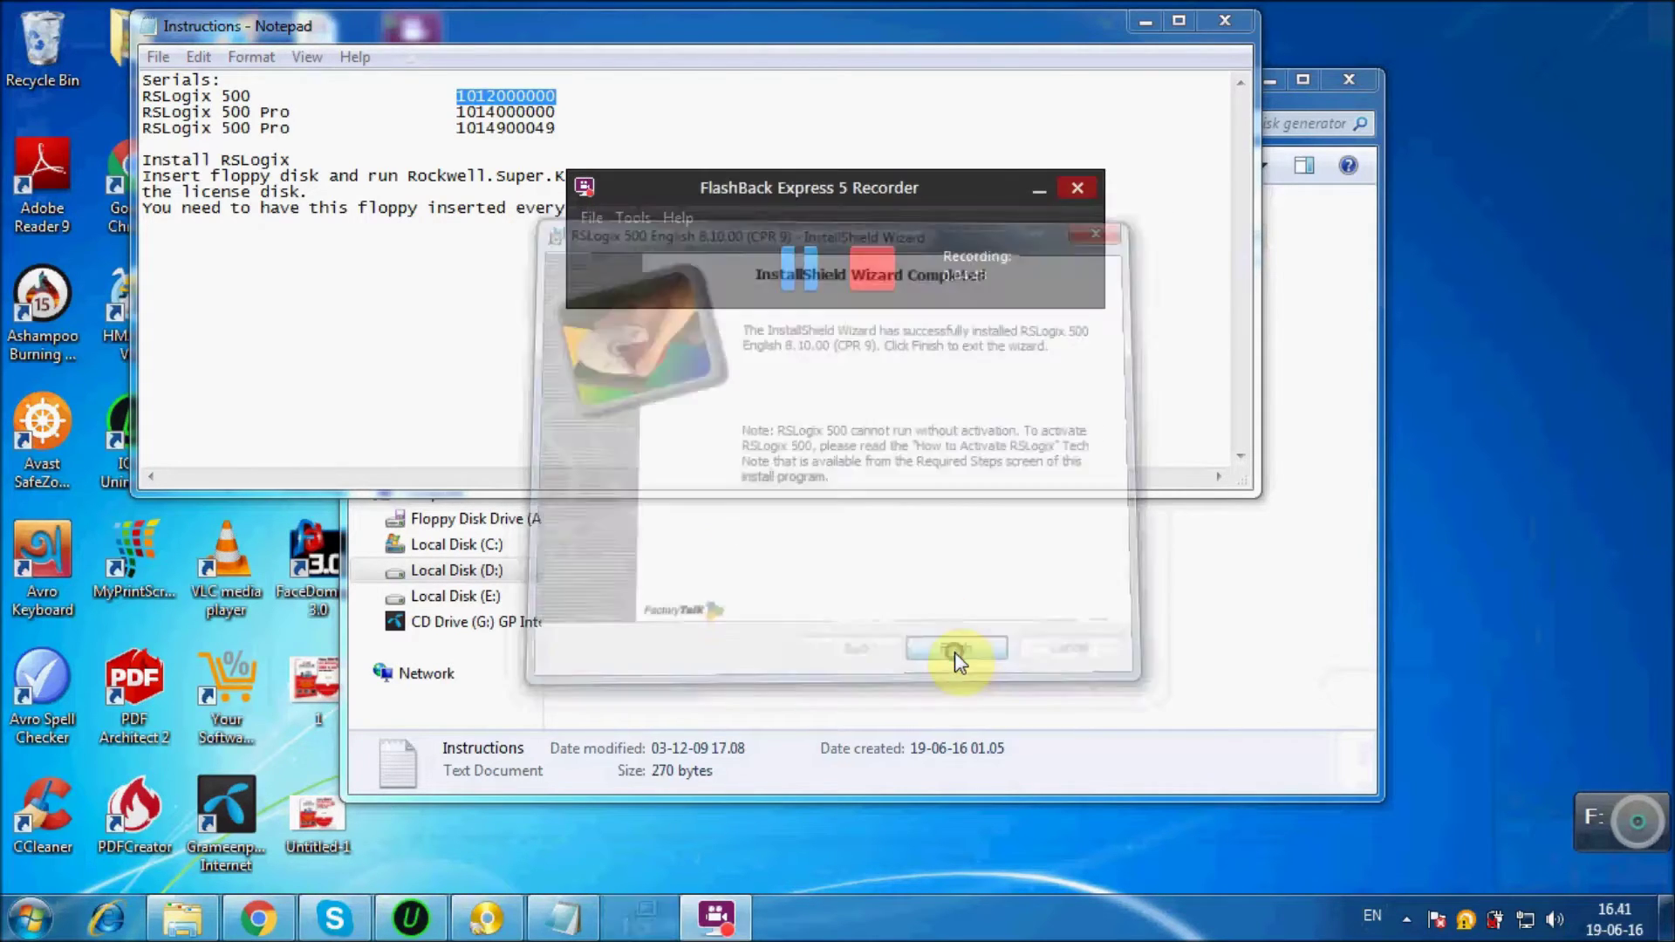
click(1219, 14)
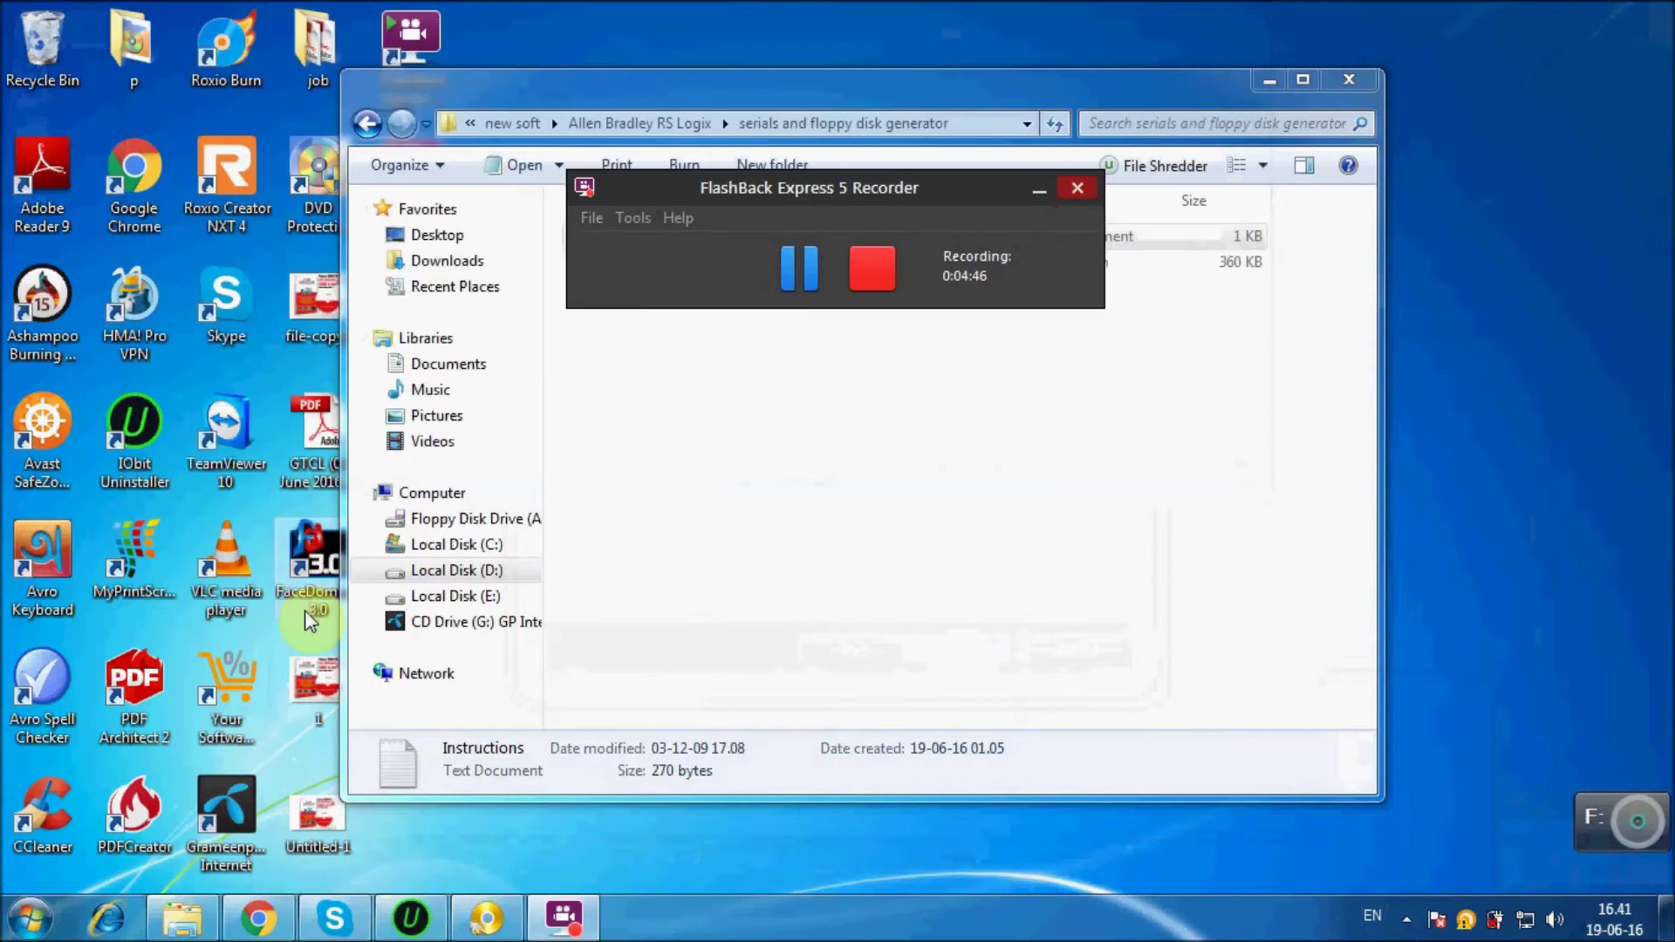
Step: Search the installed programs for "rslogix", launch RSLogix 500 English to check that it starts, and close it
click(30, 917)
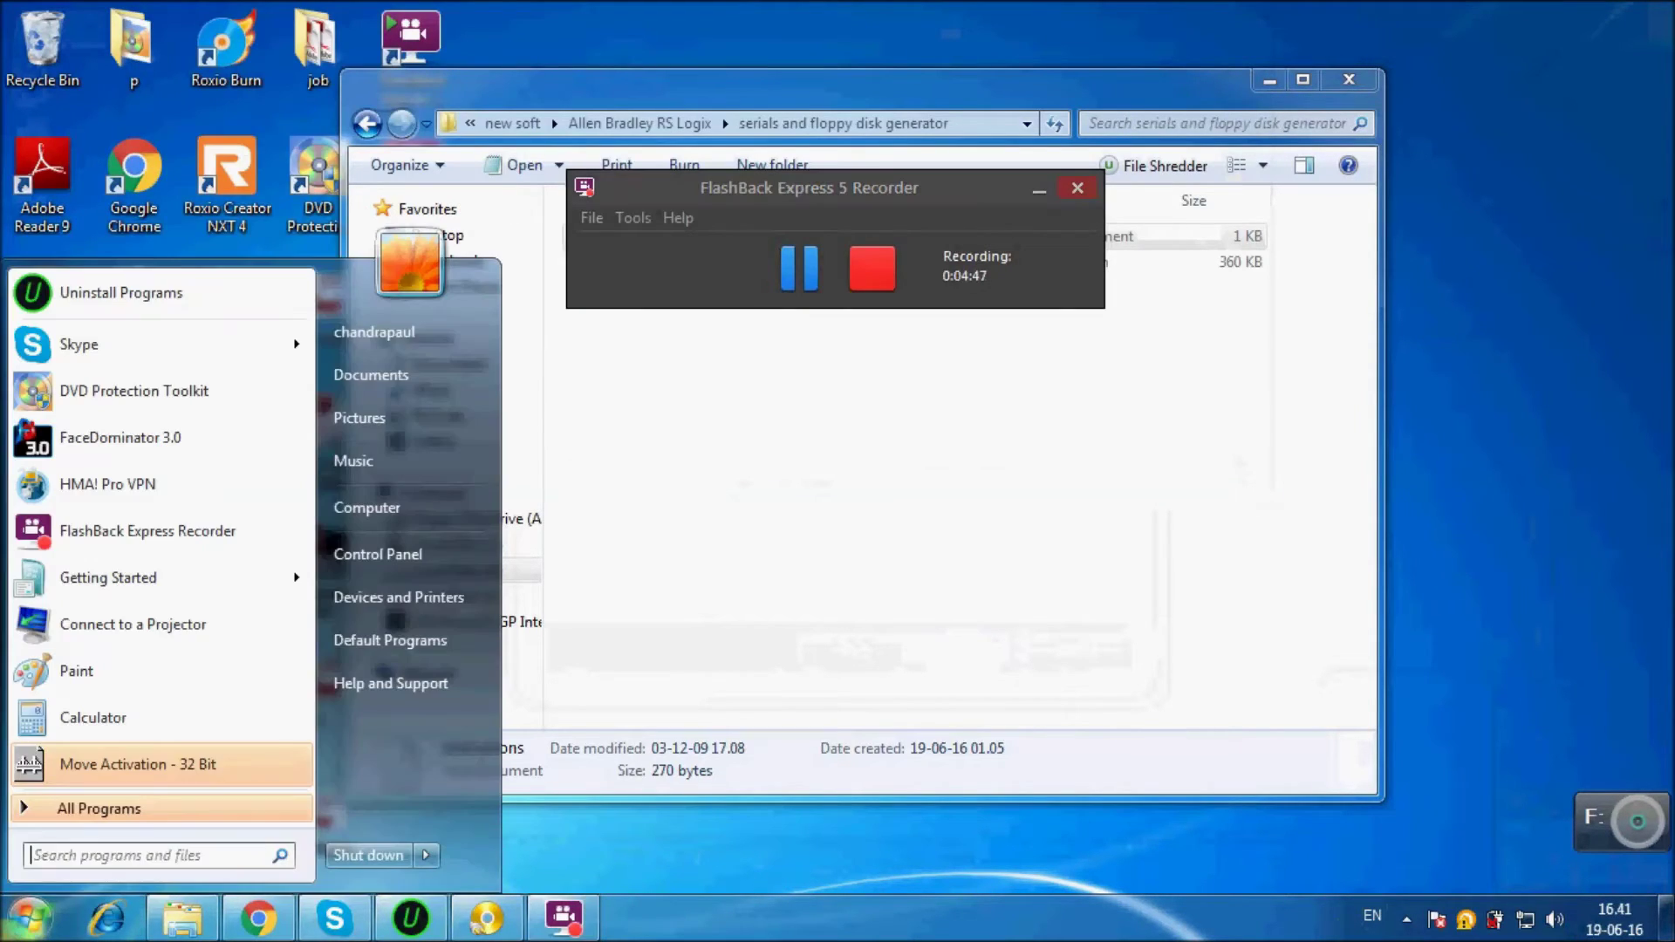
click(91, 859)
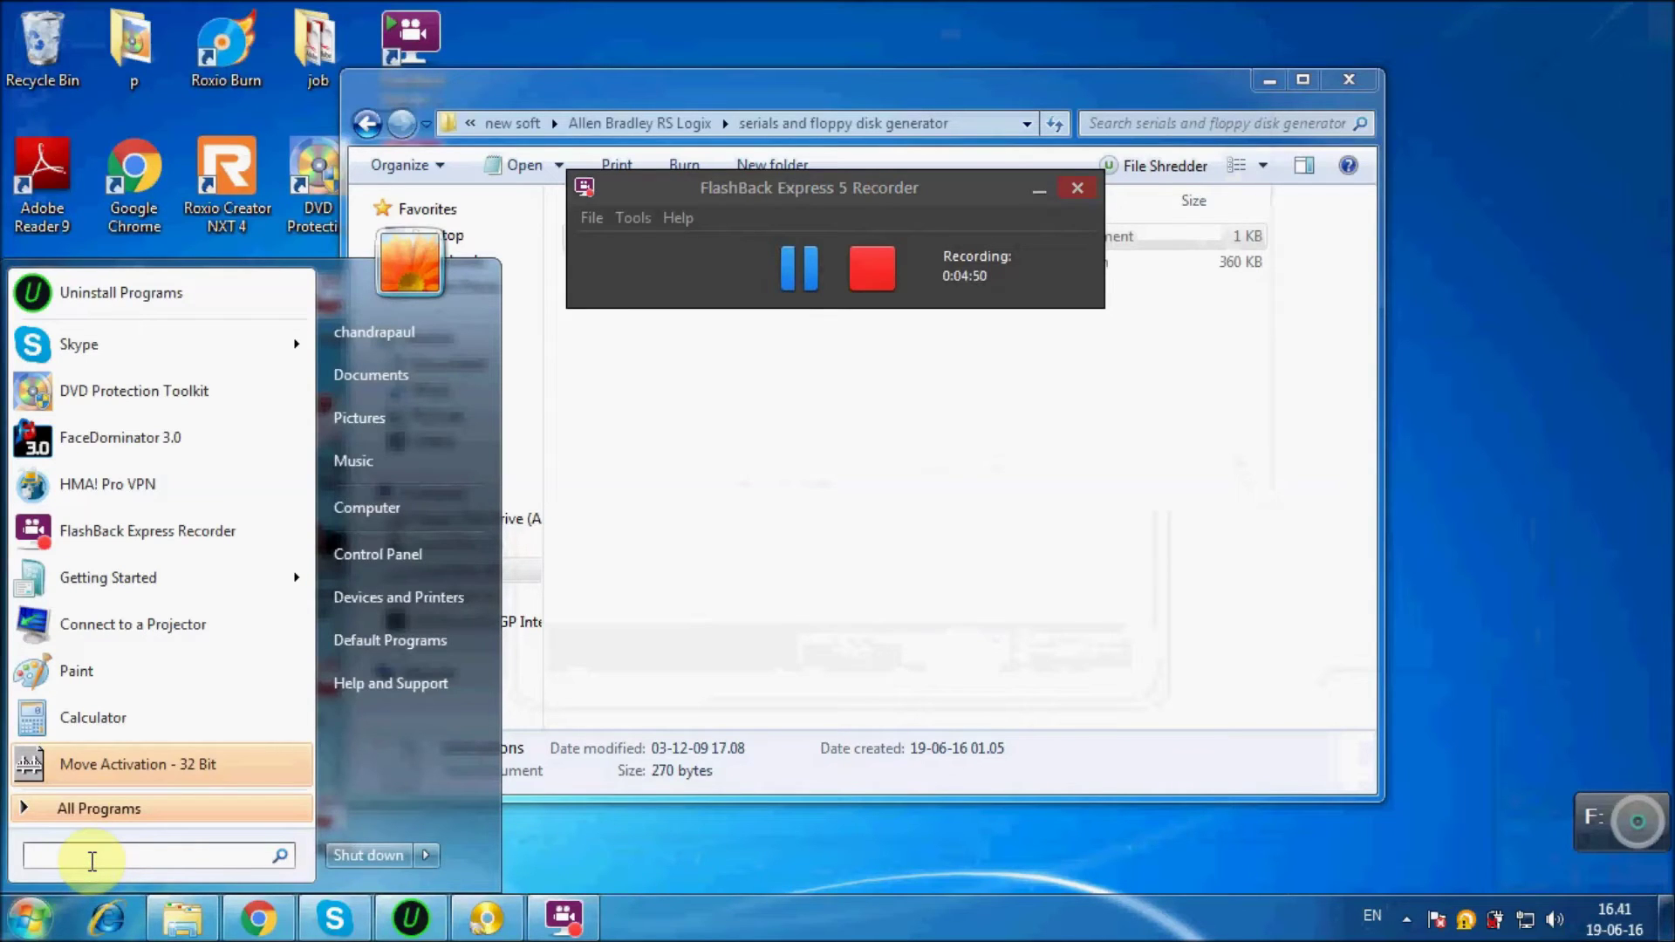
text(rslogix)
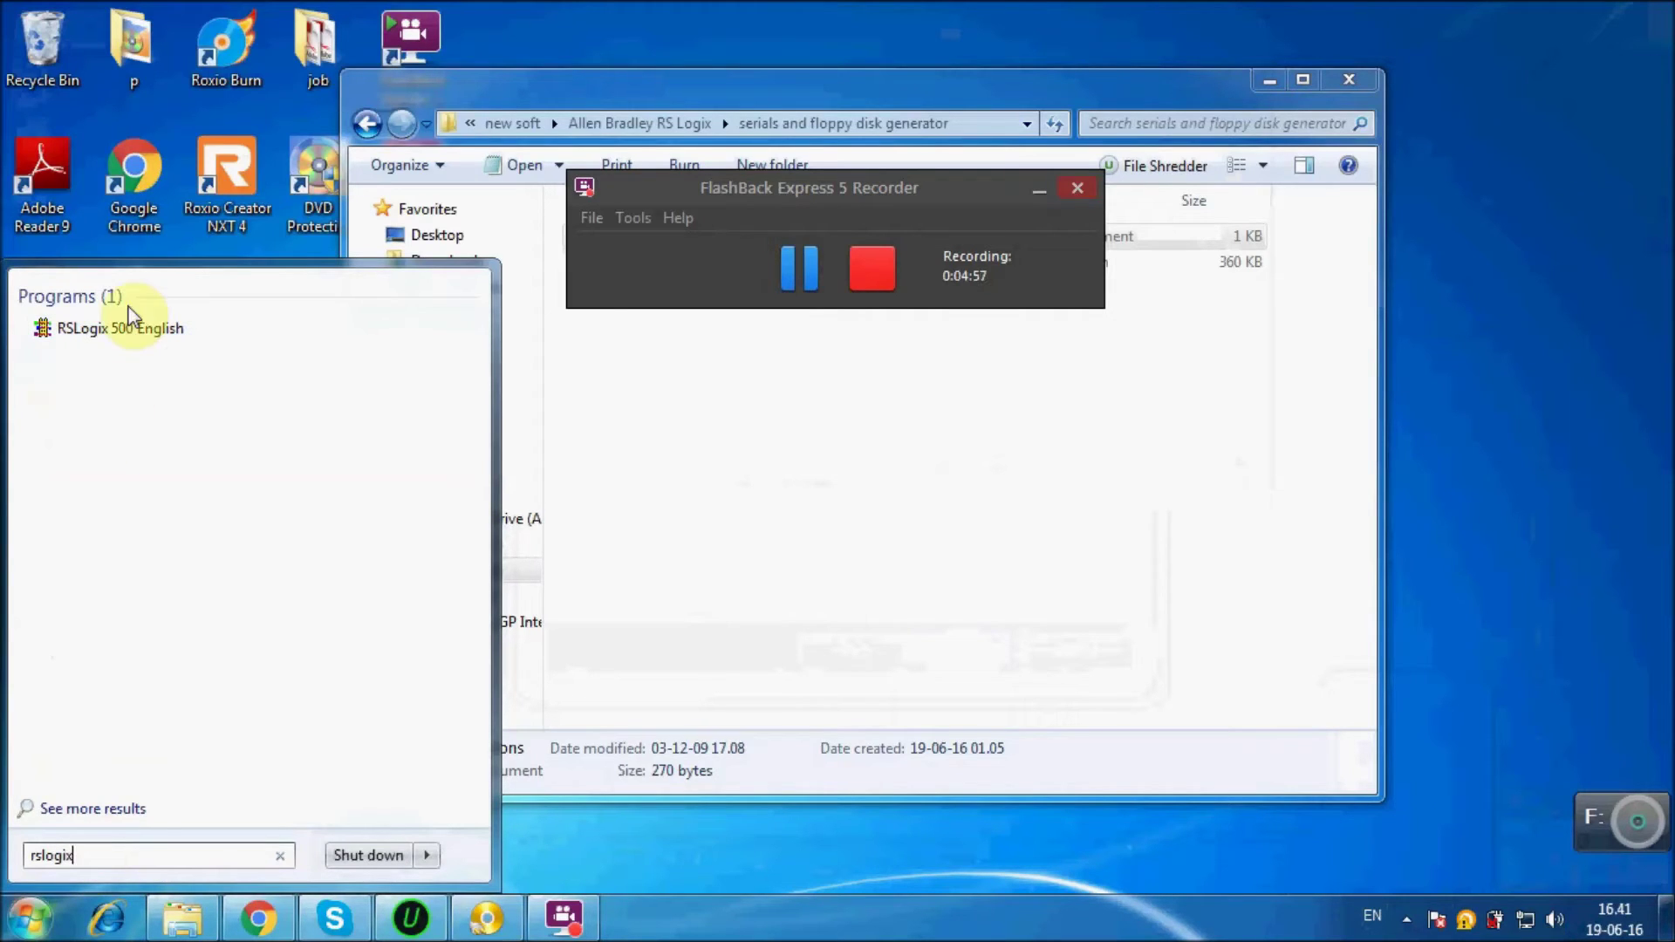
click(113, 330)
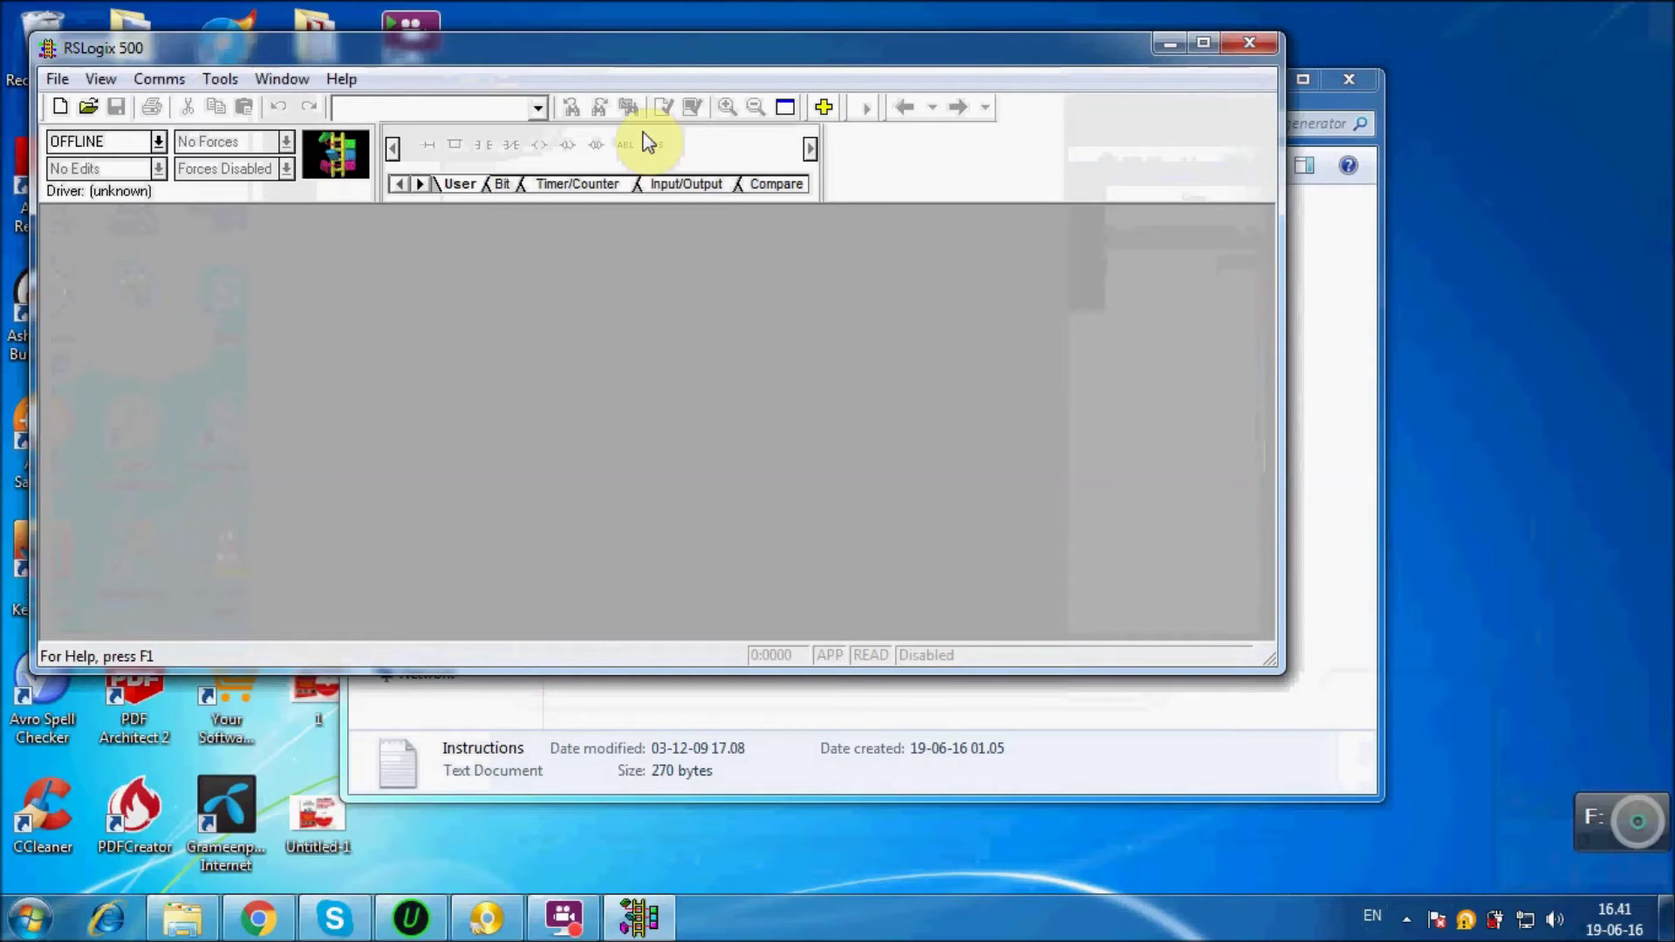
click(1249, 42)
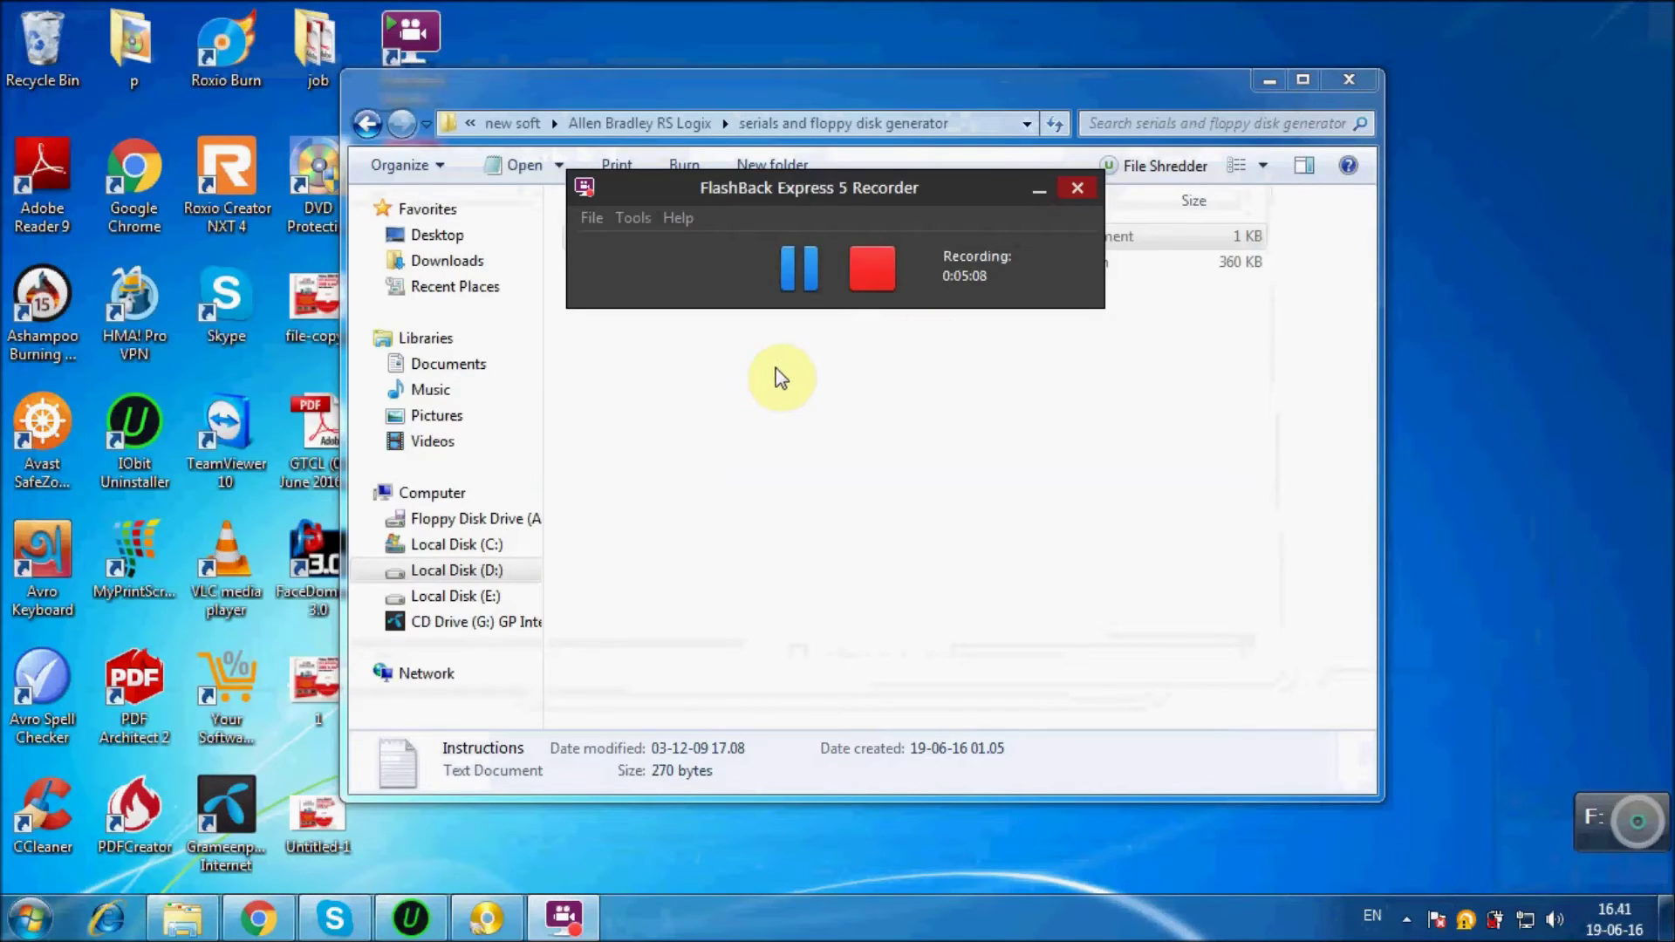
Step: Open the RSLINX v2.54 folder, run its setup application and allow it to start
click(685, 402)
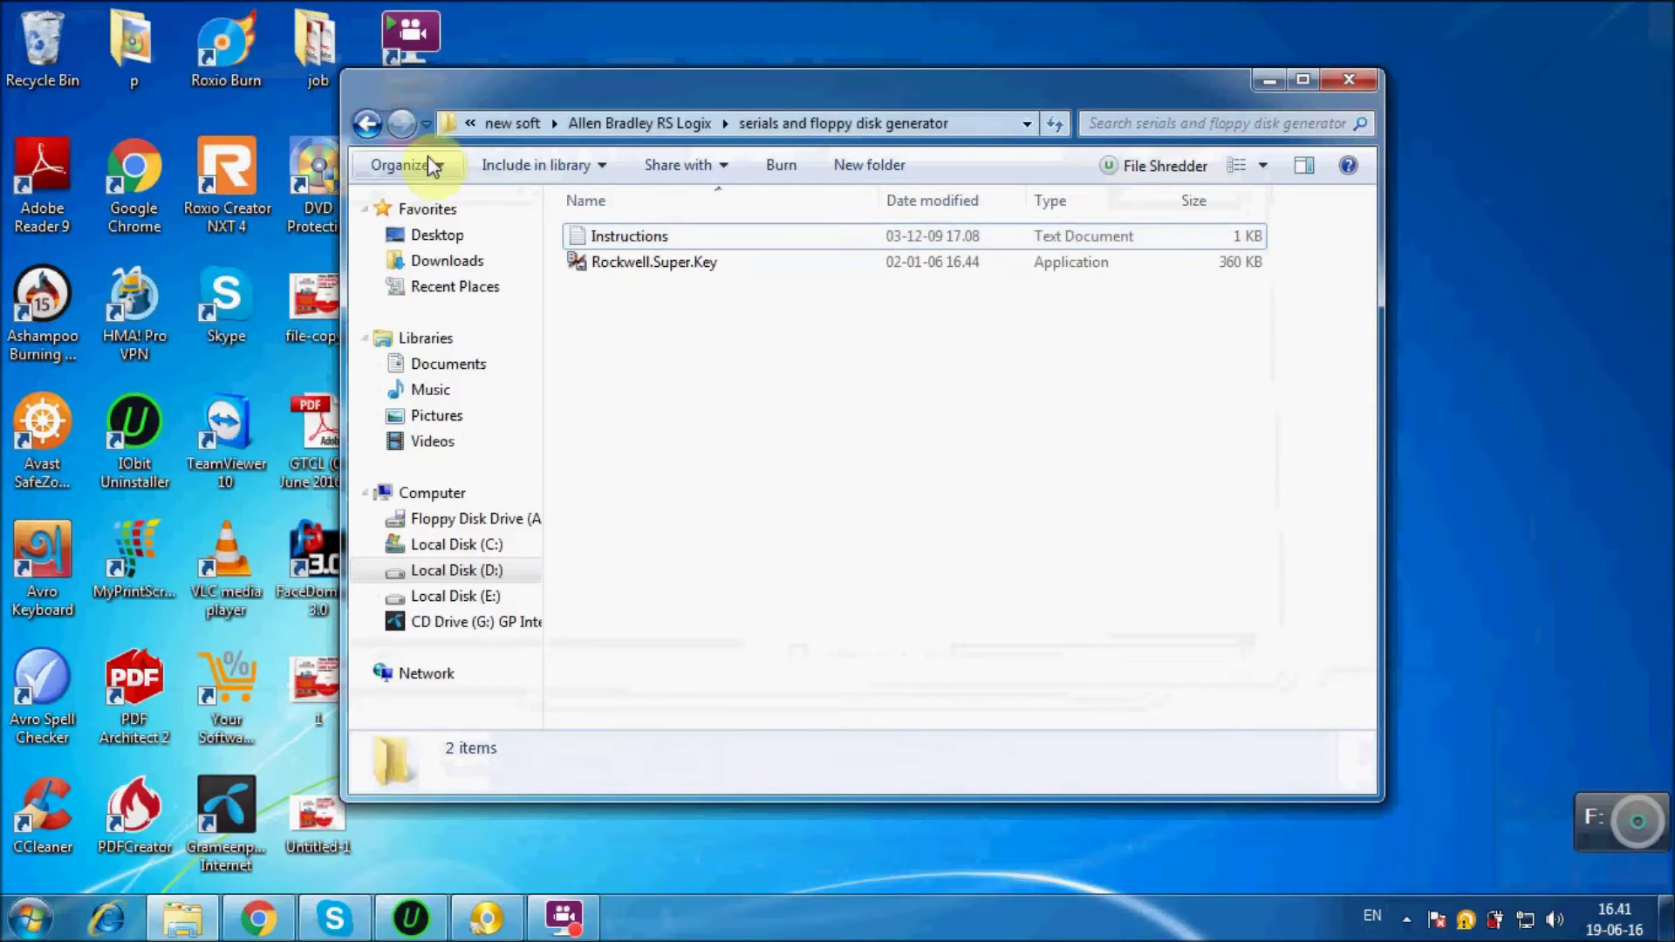
click(368, 125)
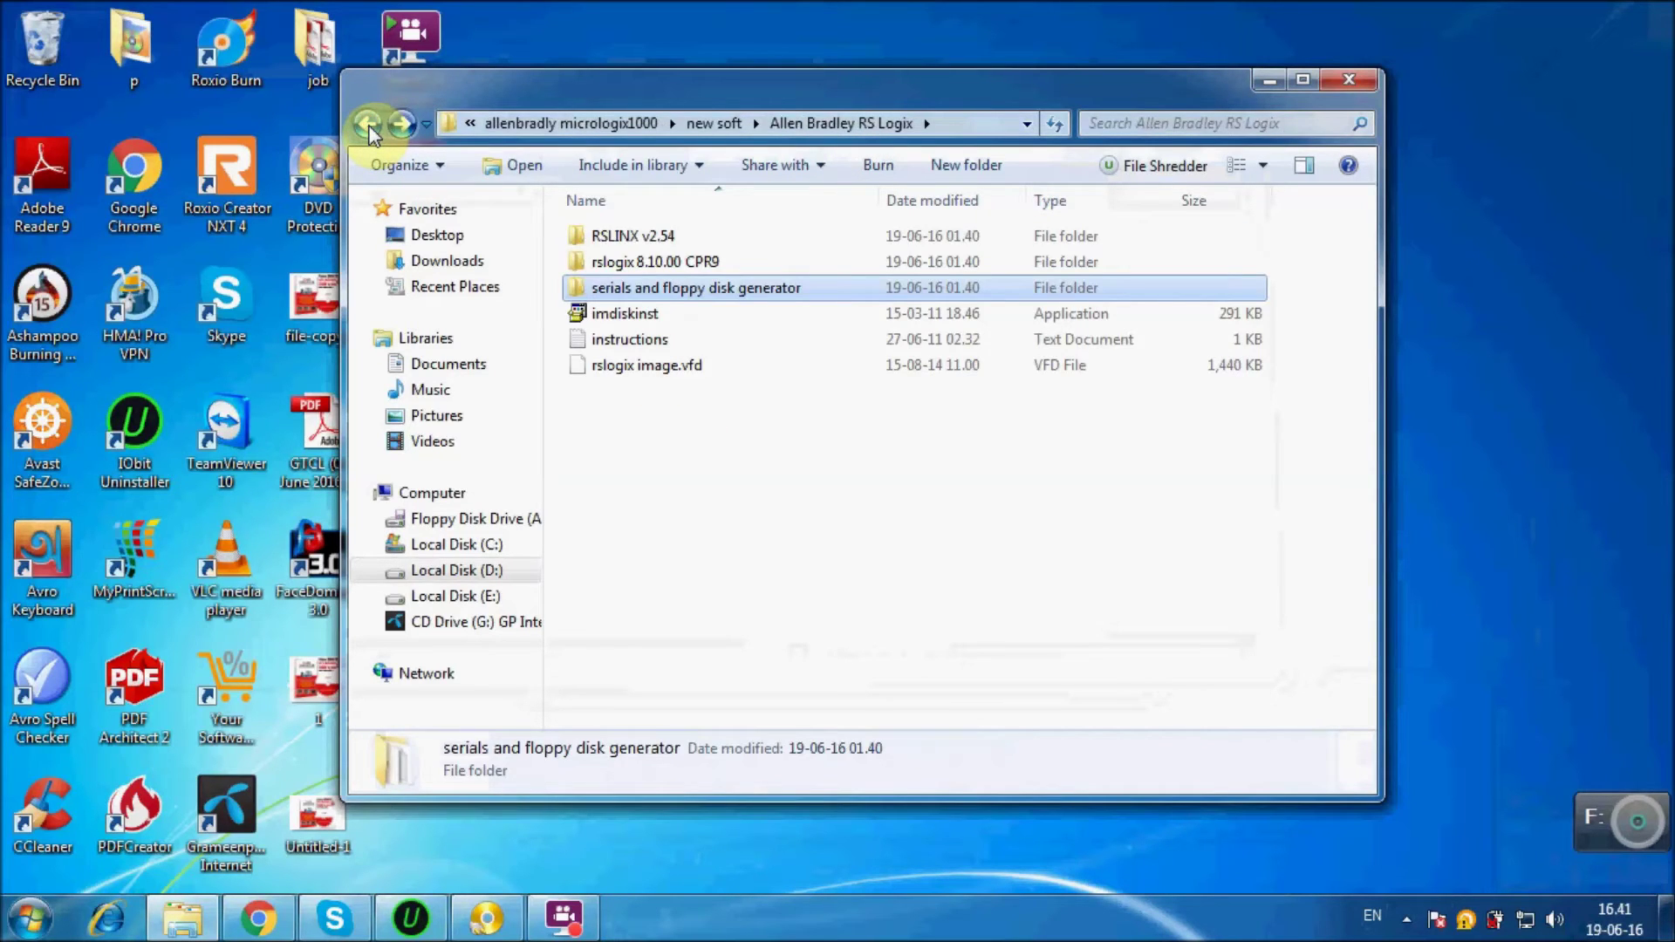
double_click(647, 238)
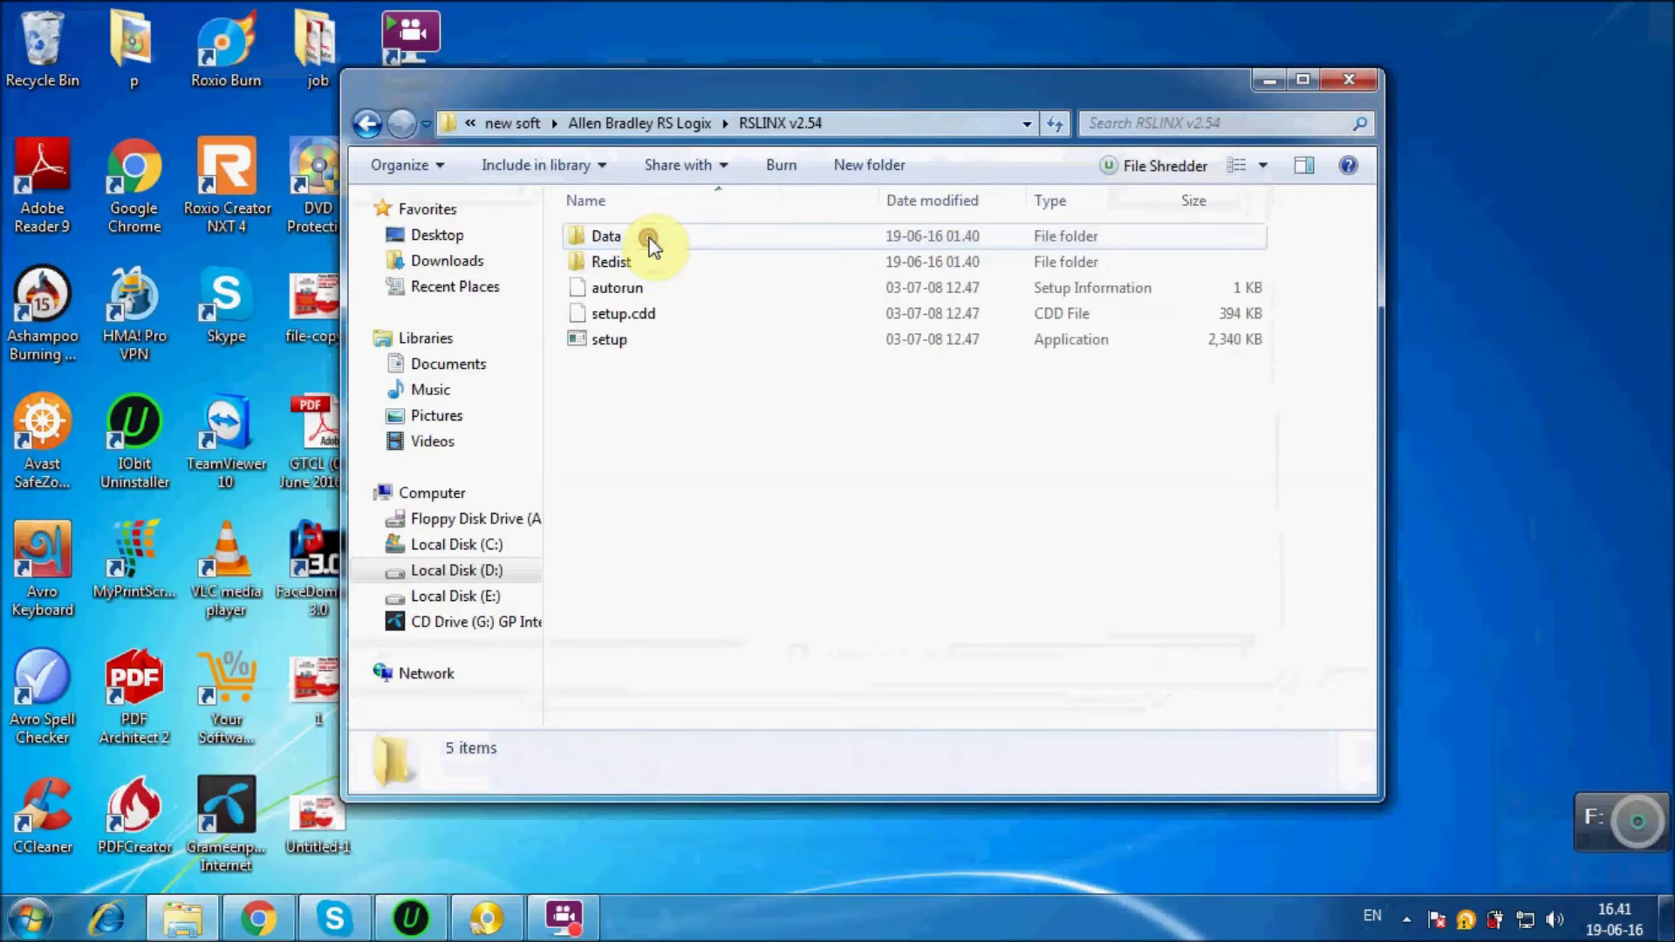
double_click(626, 344)
click(929, 487)
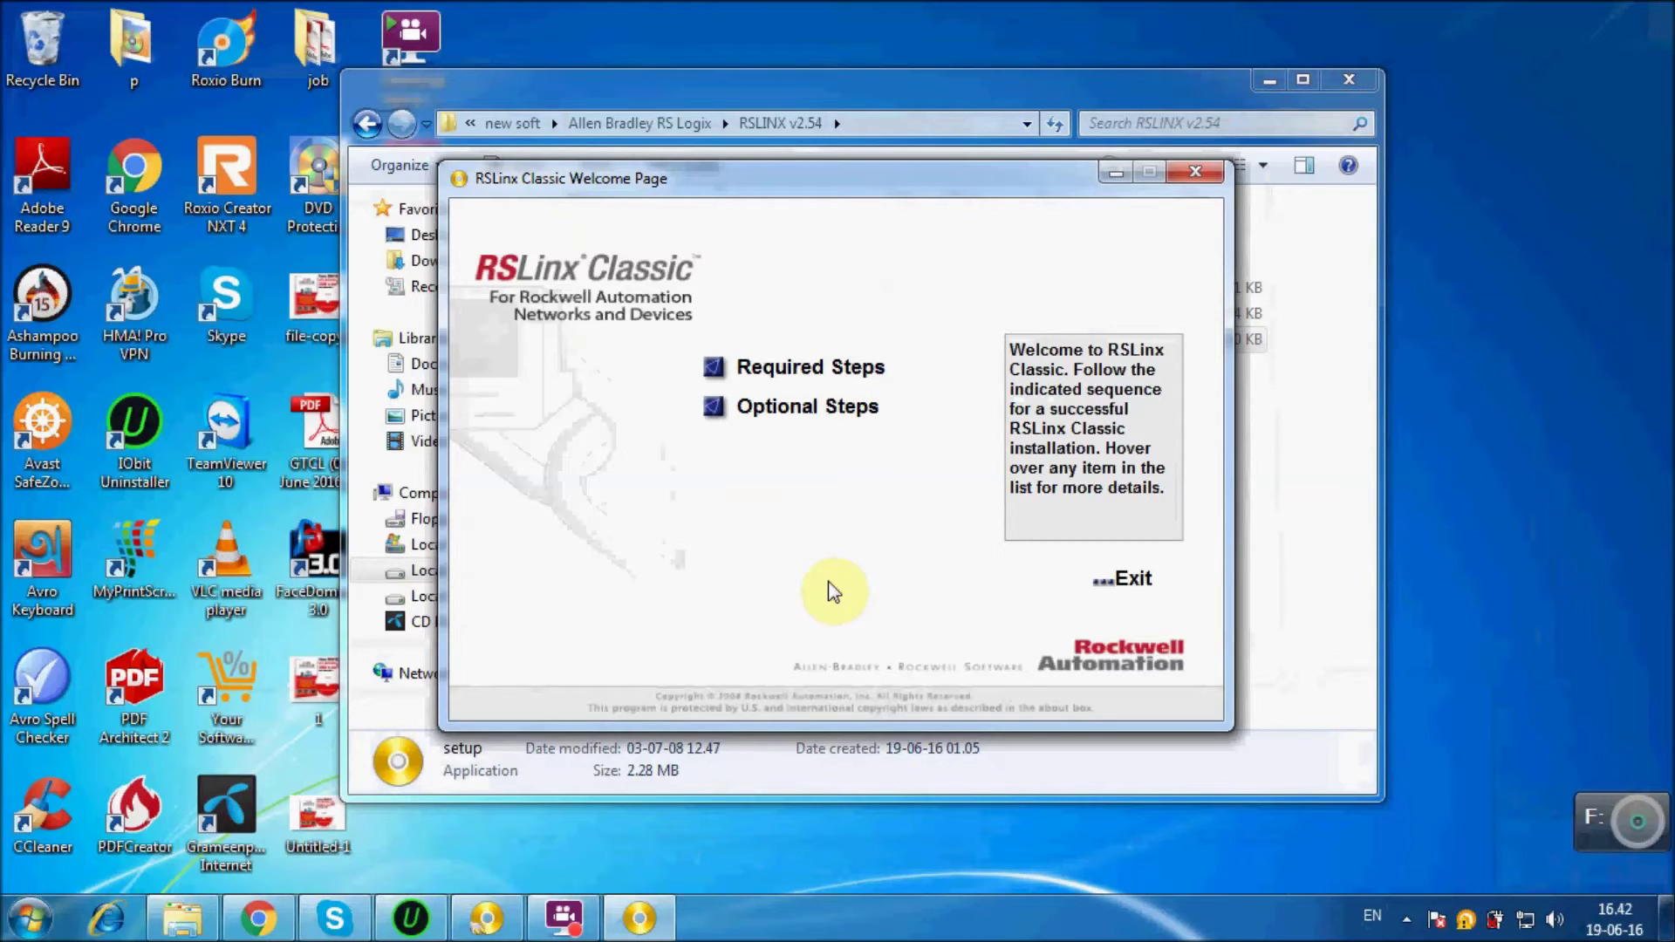
Step: Start Install RSLinx Classic from the Required Steps and allow its unverified setup file to run
click(803, 368)
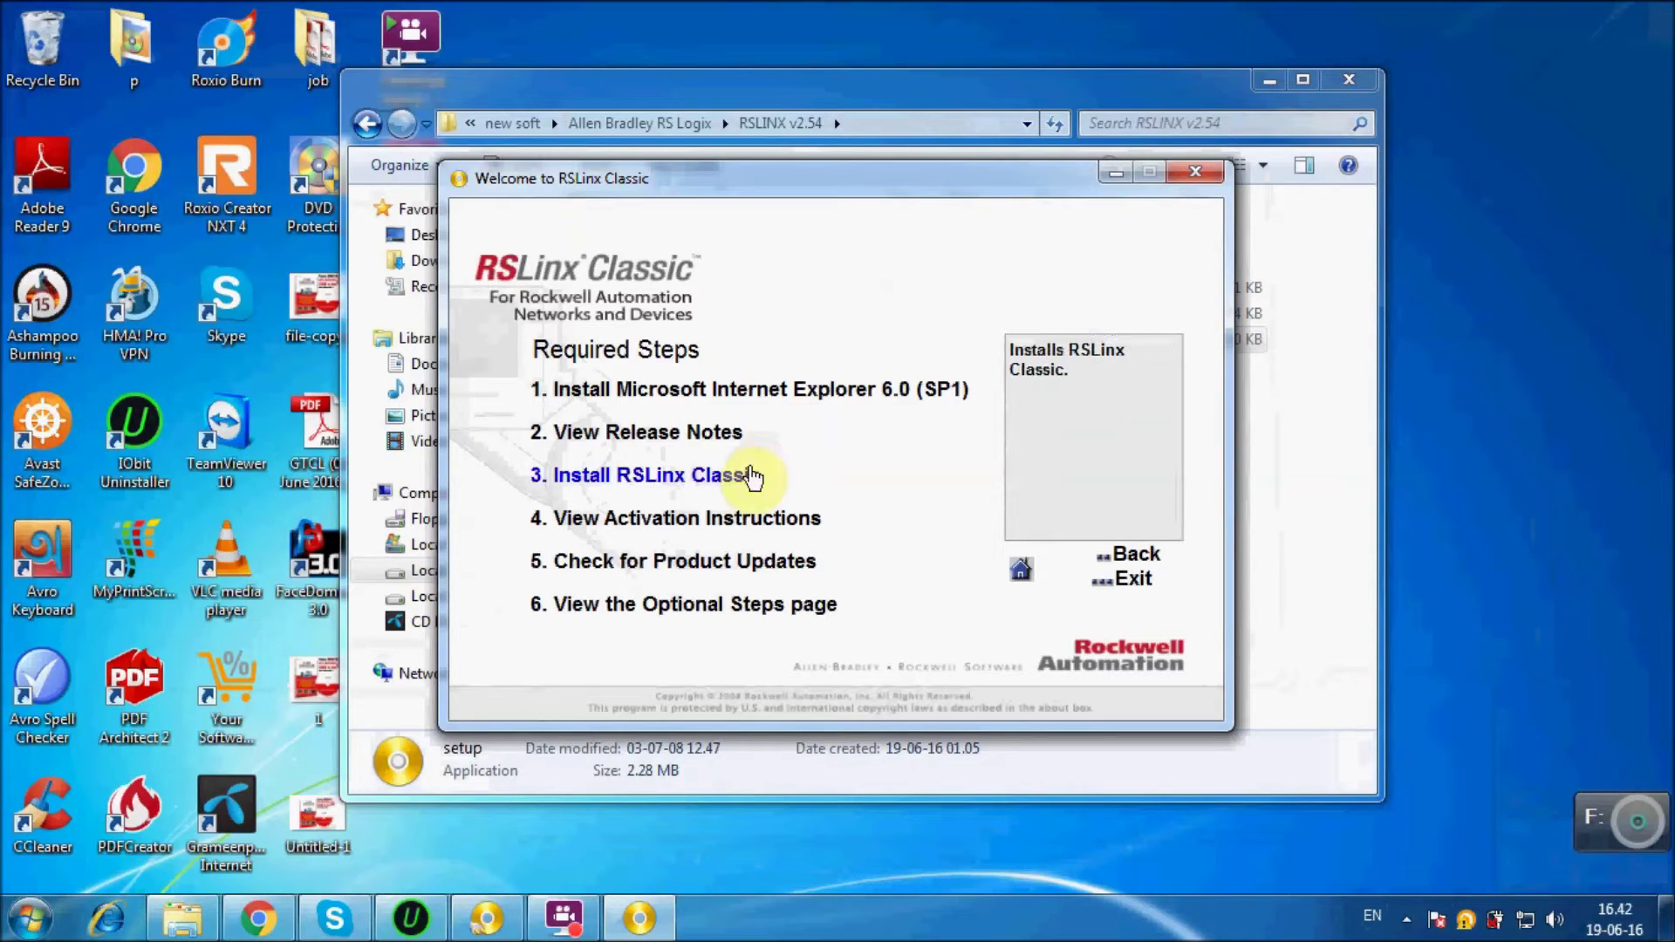
click(695, 477)
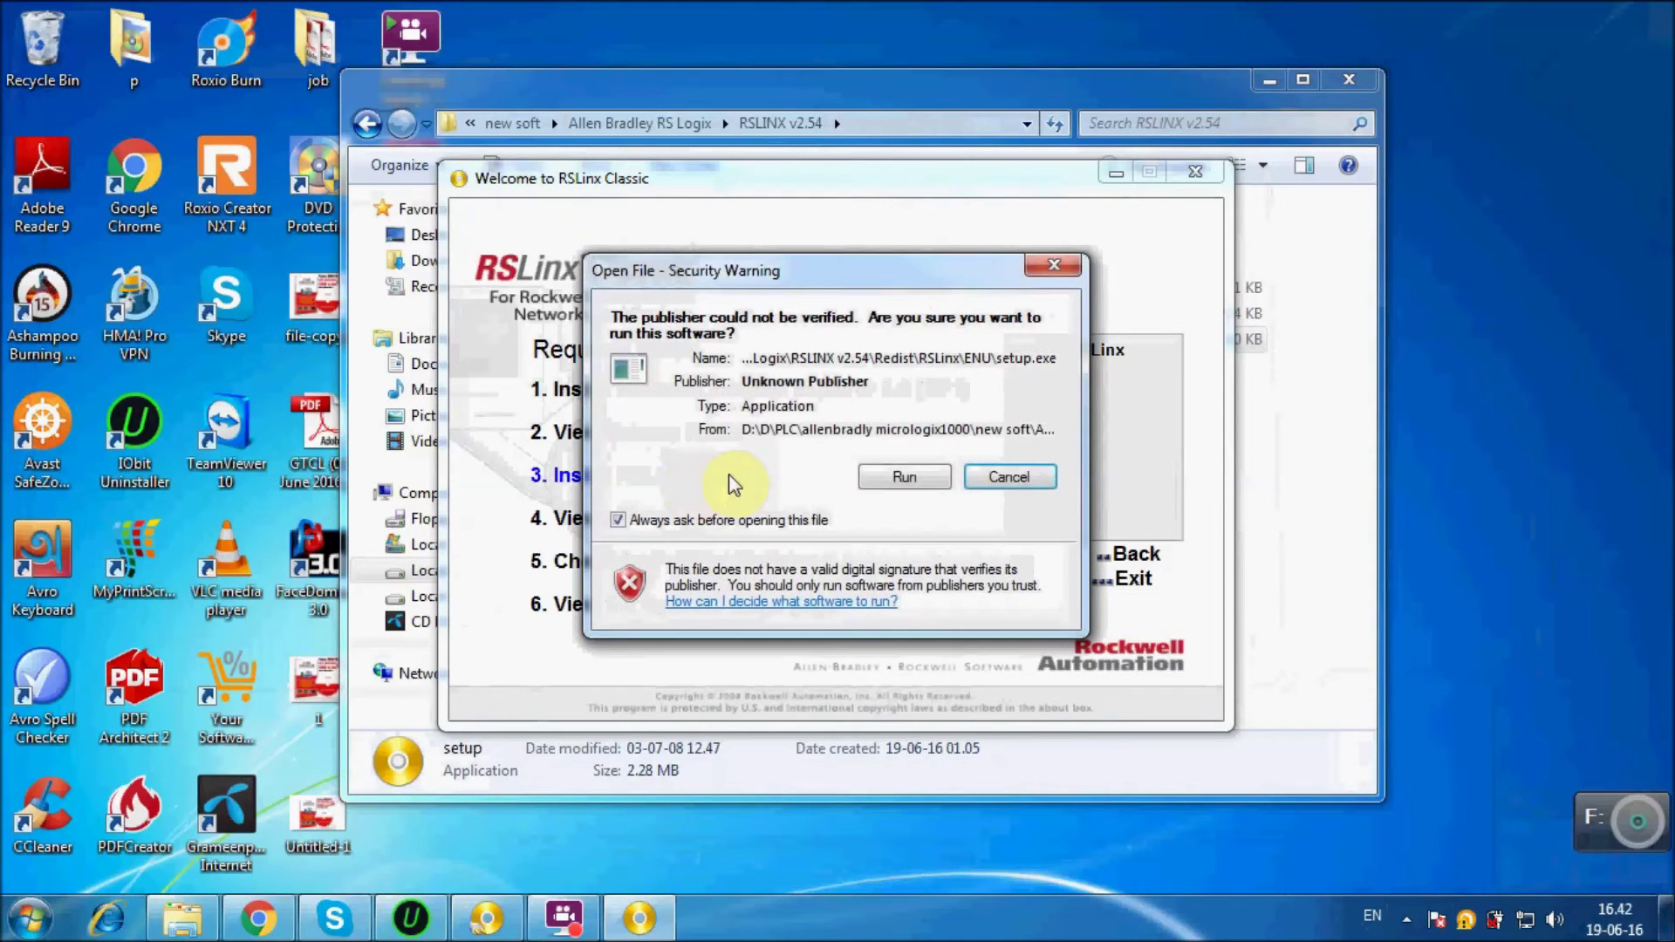
click(916, 485)
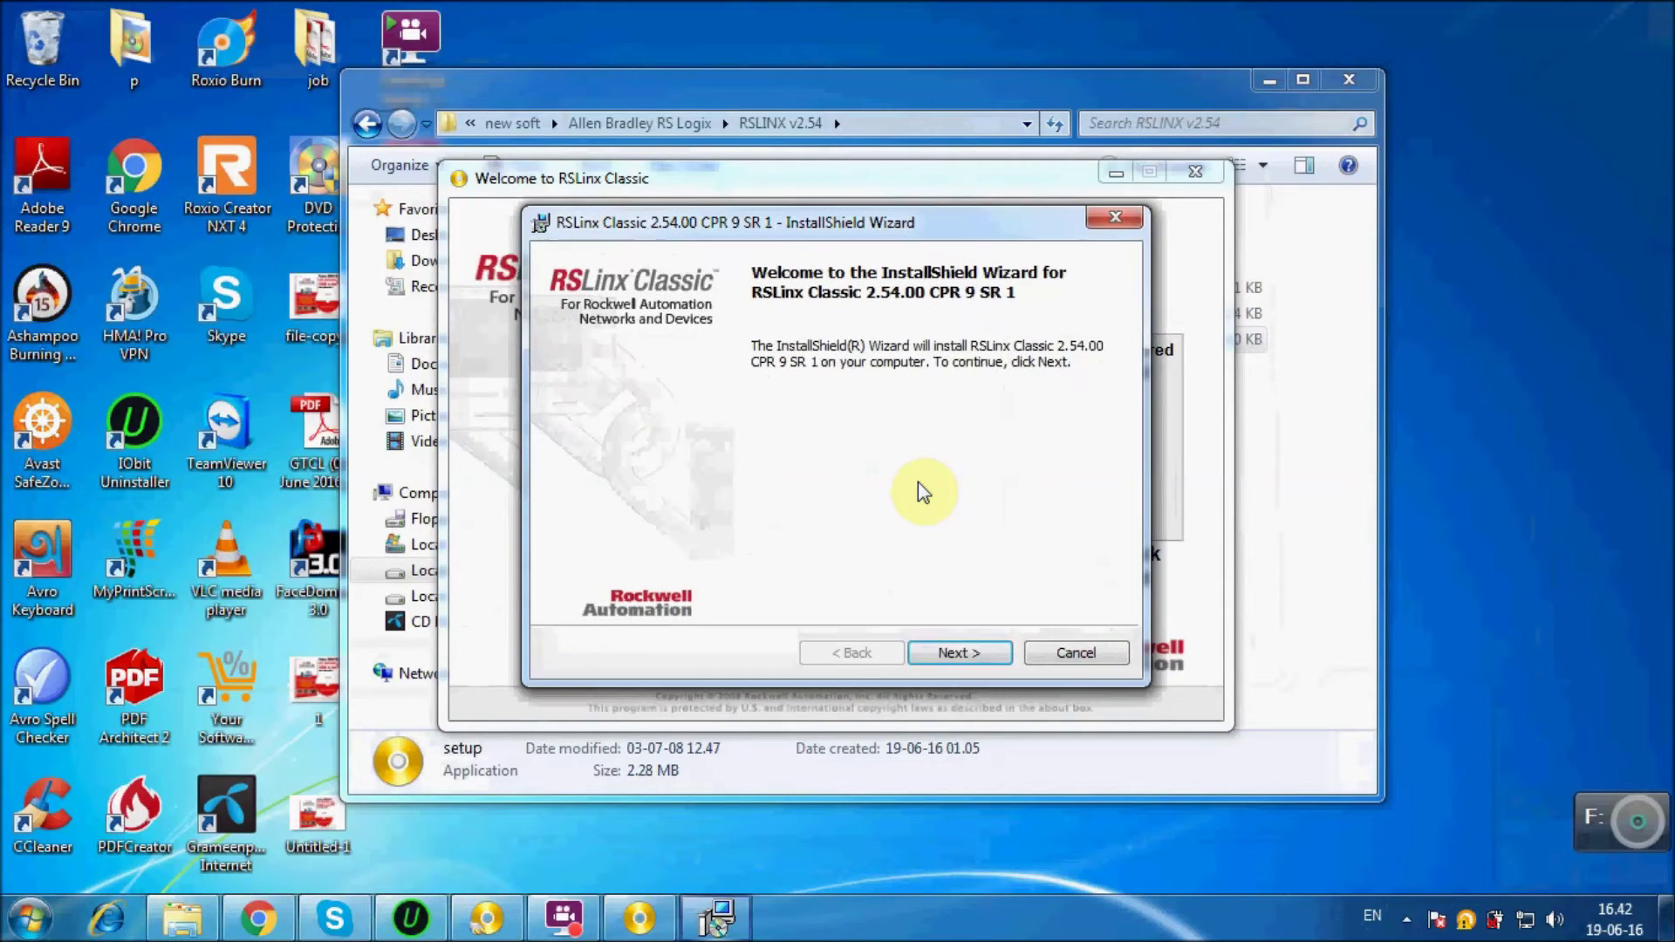
Step: Accept the RSLinx Classic license agreement, keep the default customer information and standard features, and start the installation
click(959, 654)
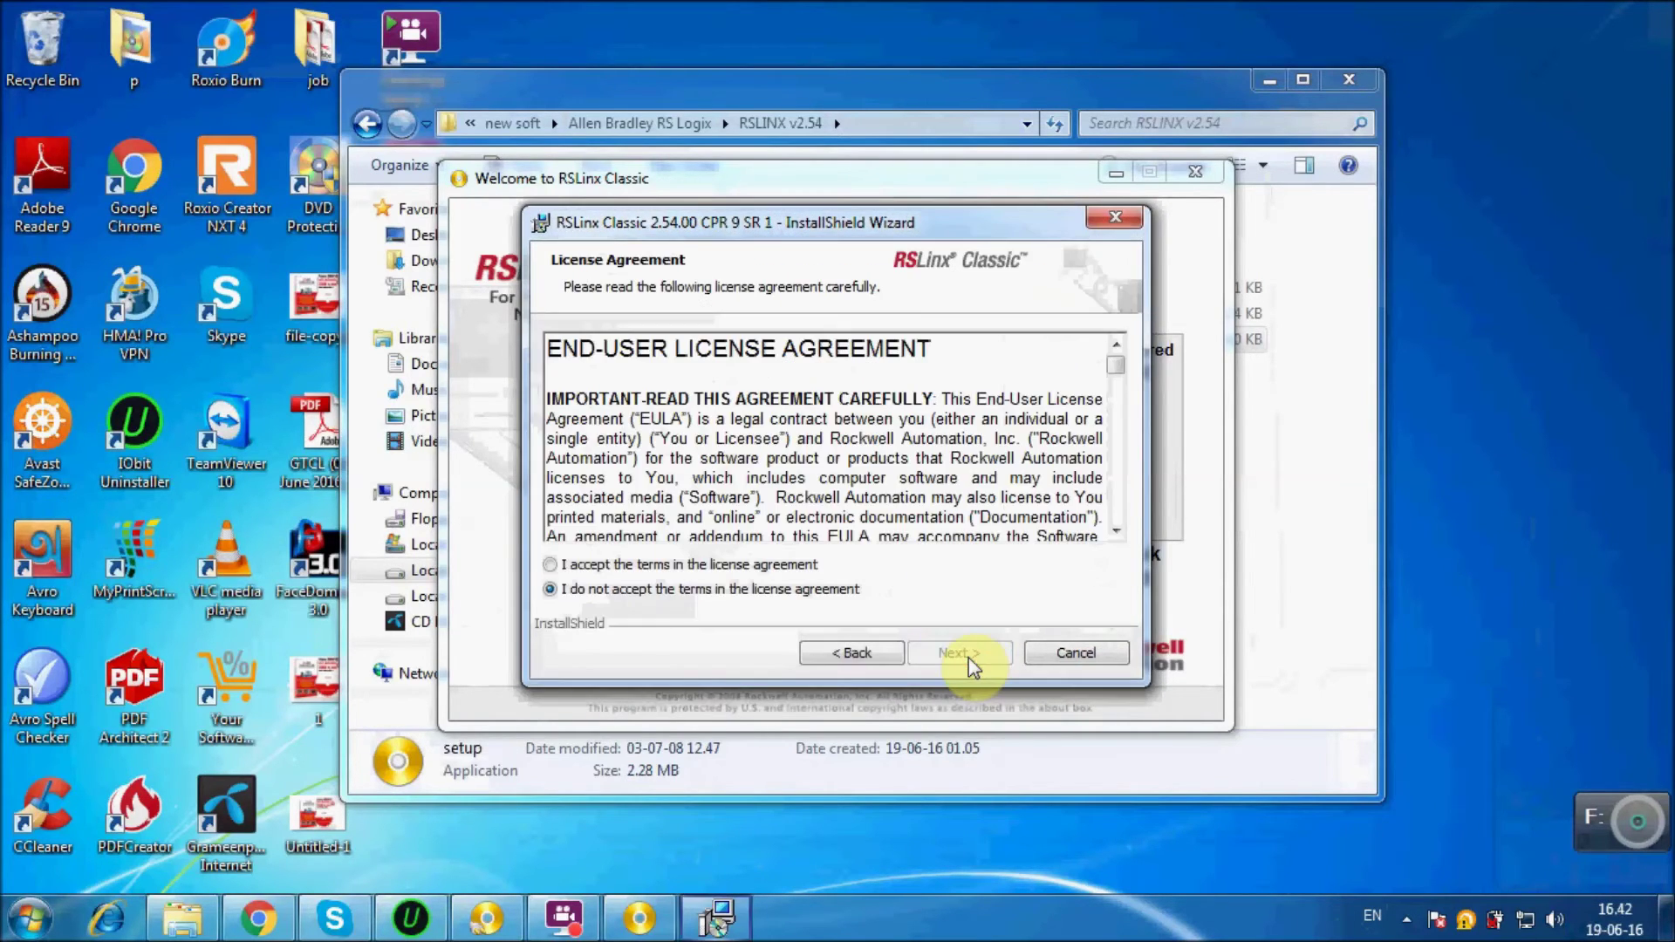
click(610, 565)
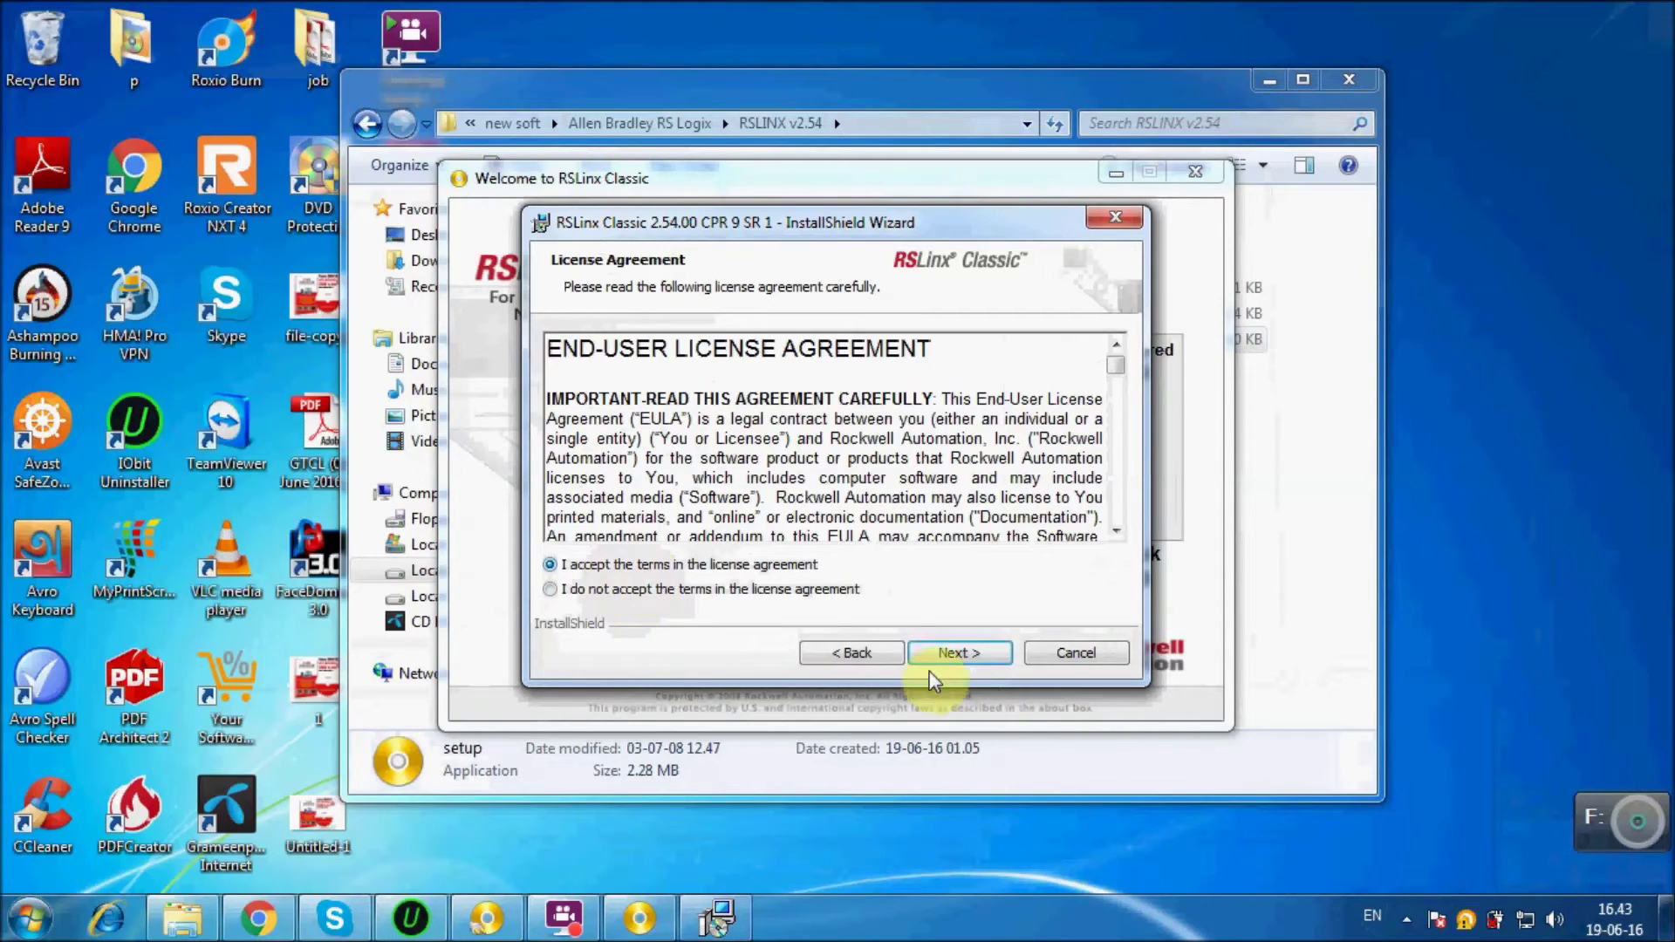
click(963, 652)
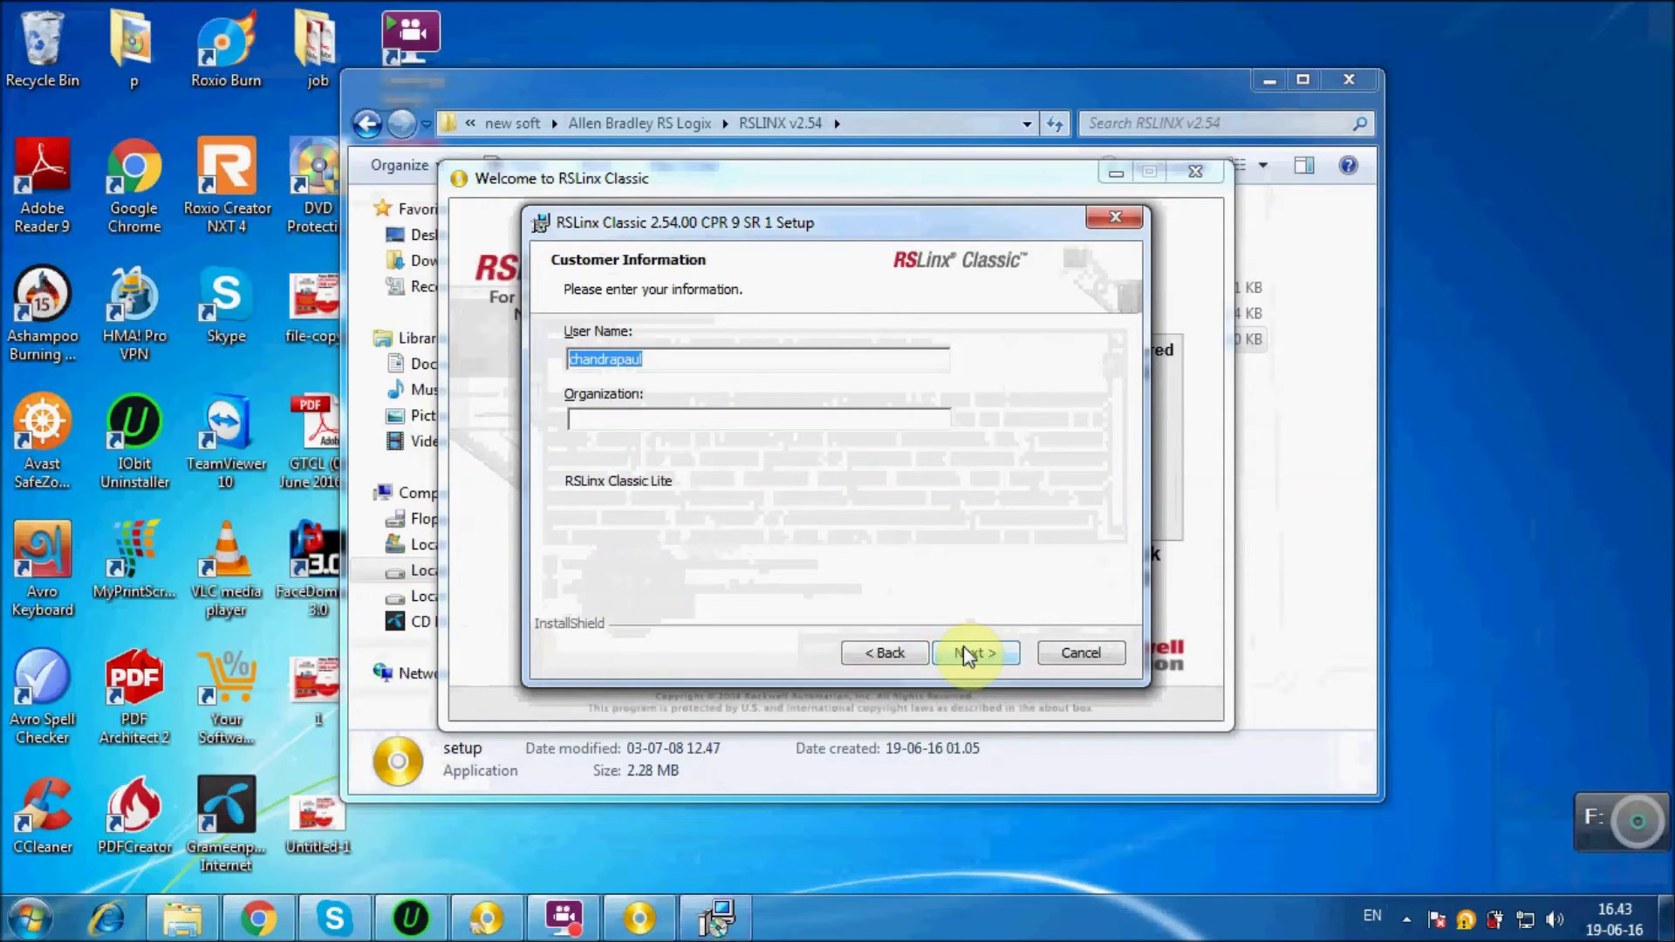
click(963, 652)
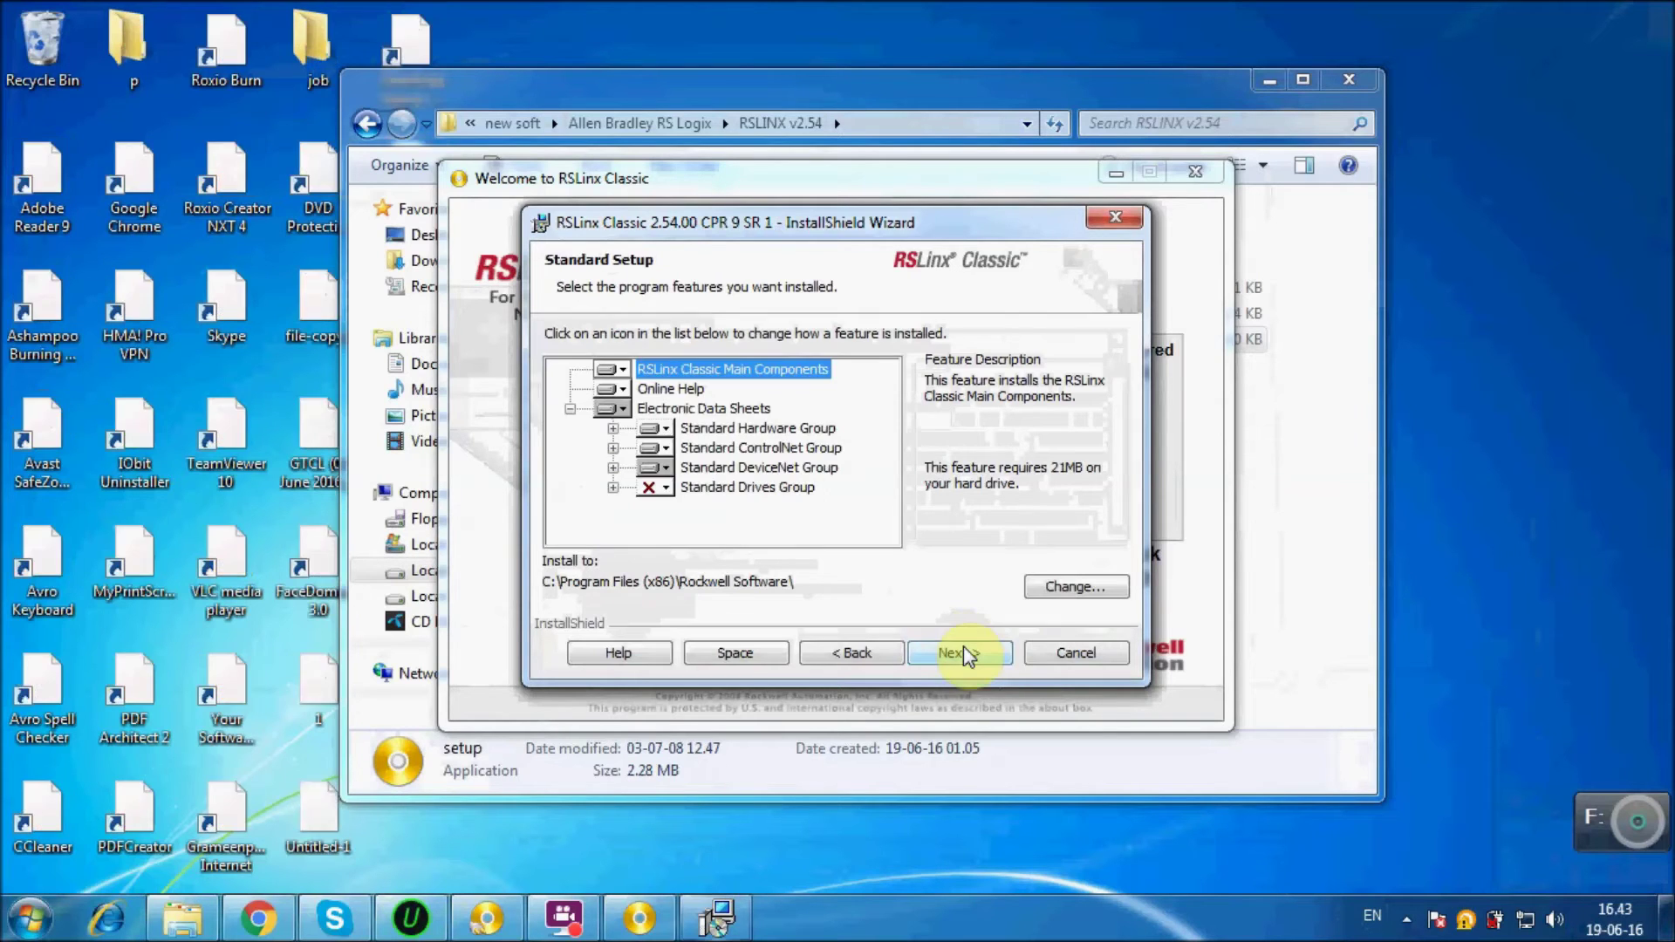
click(983, 656)
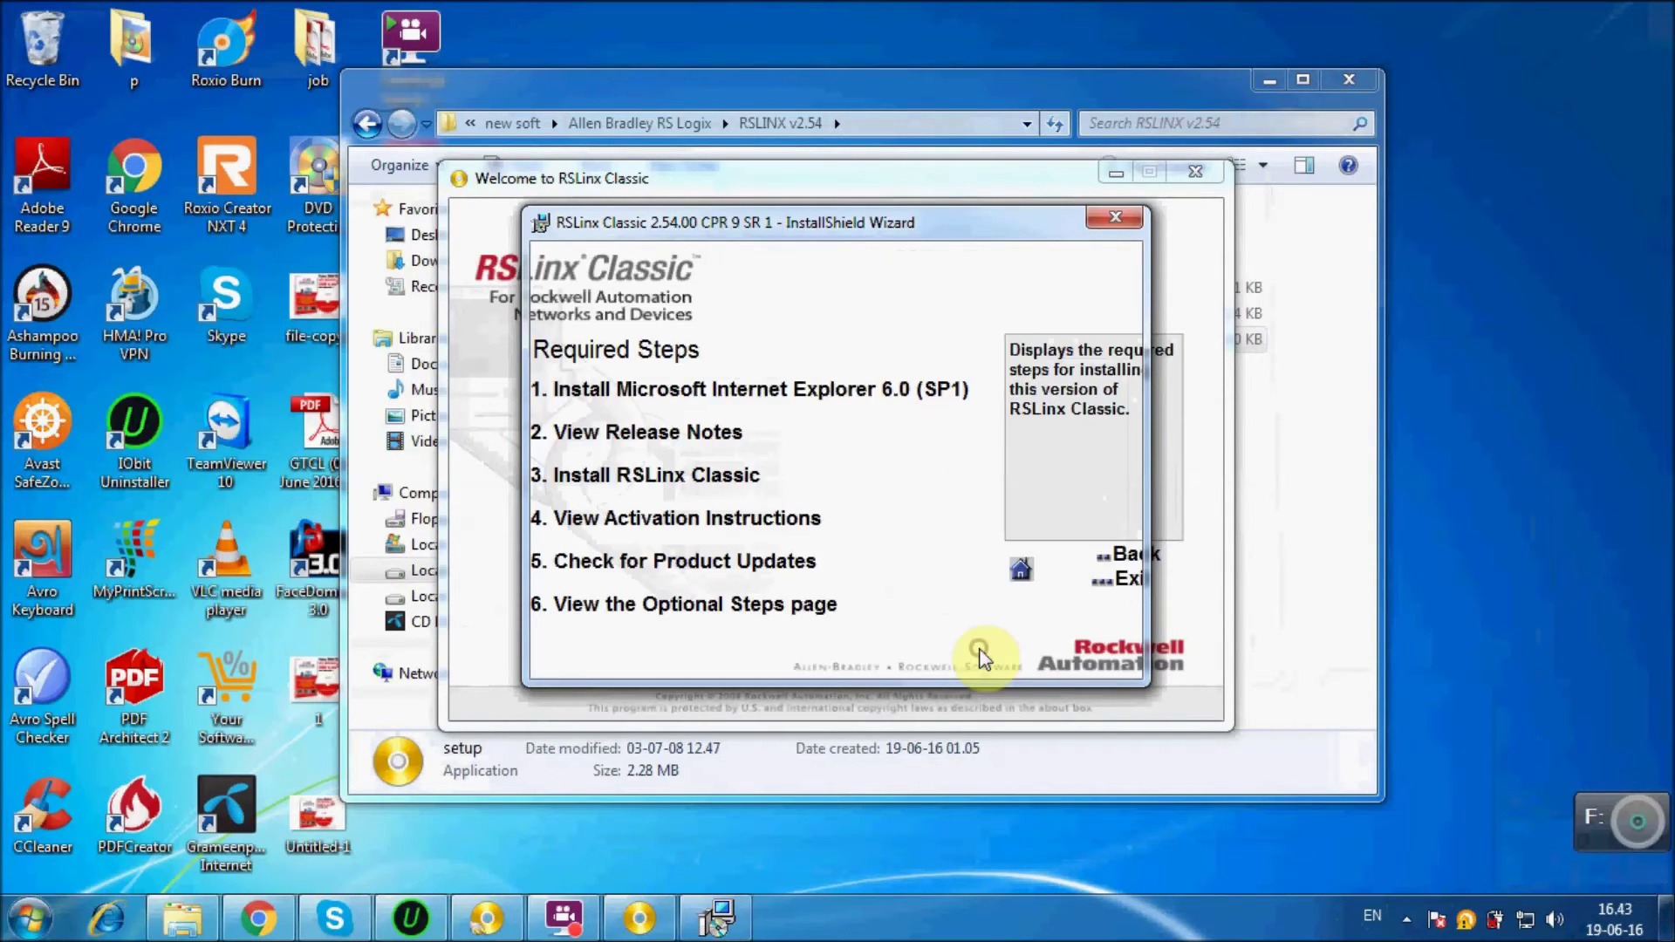
click(983, 656)
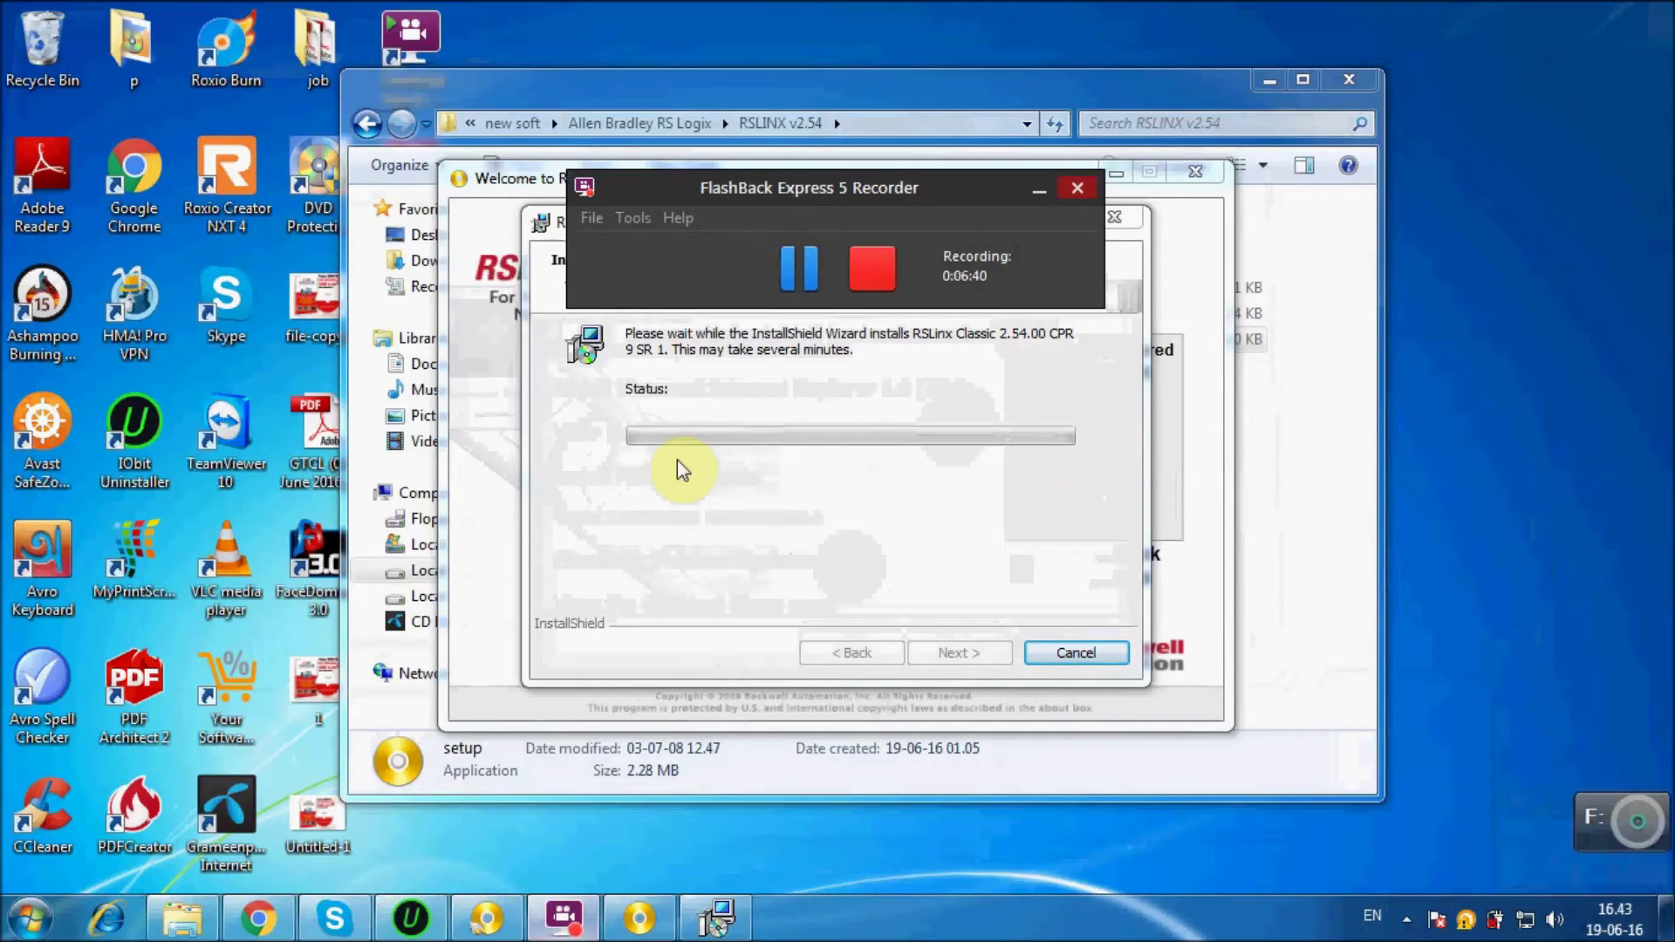
Step: Finish the RSLinx Classic wizard without reviewing the release notes, and allow RSLinx Classic Communications Server through the firewall on public networks
click(798, 270)
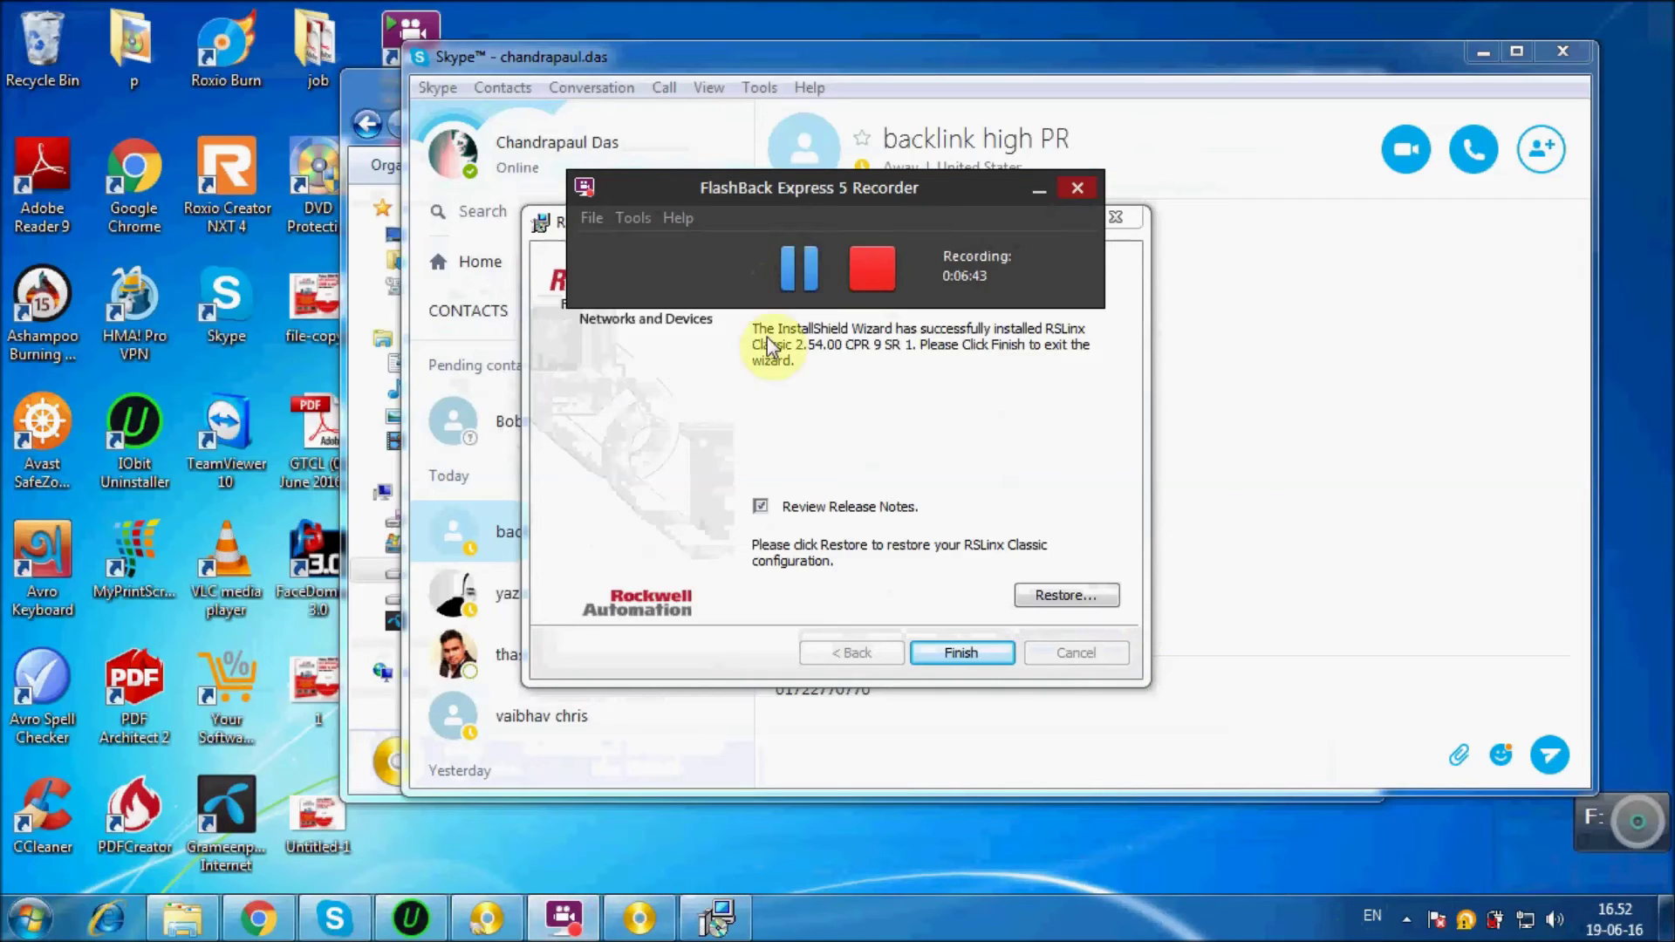
click(694, 457)
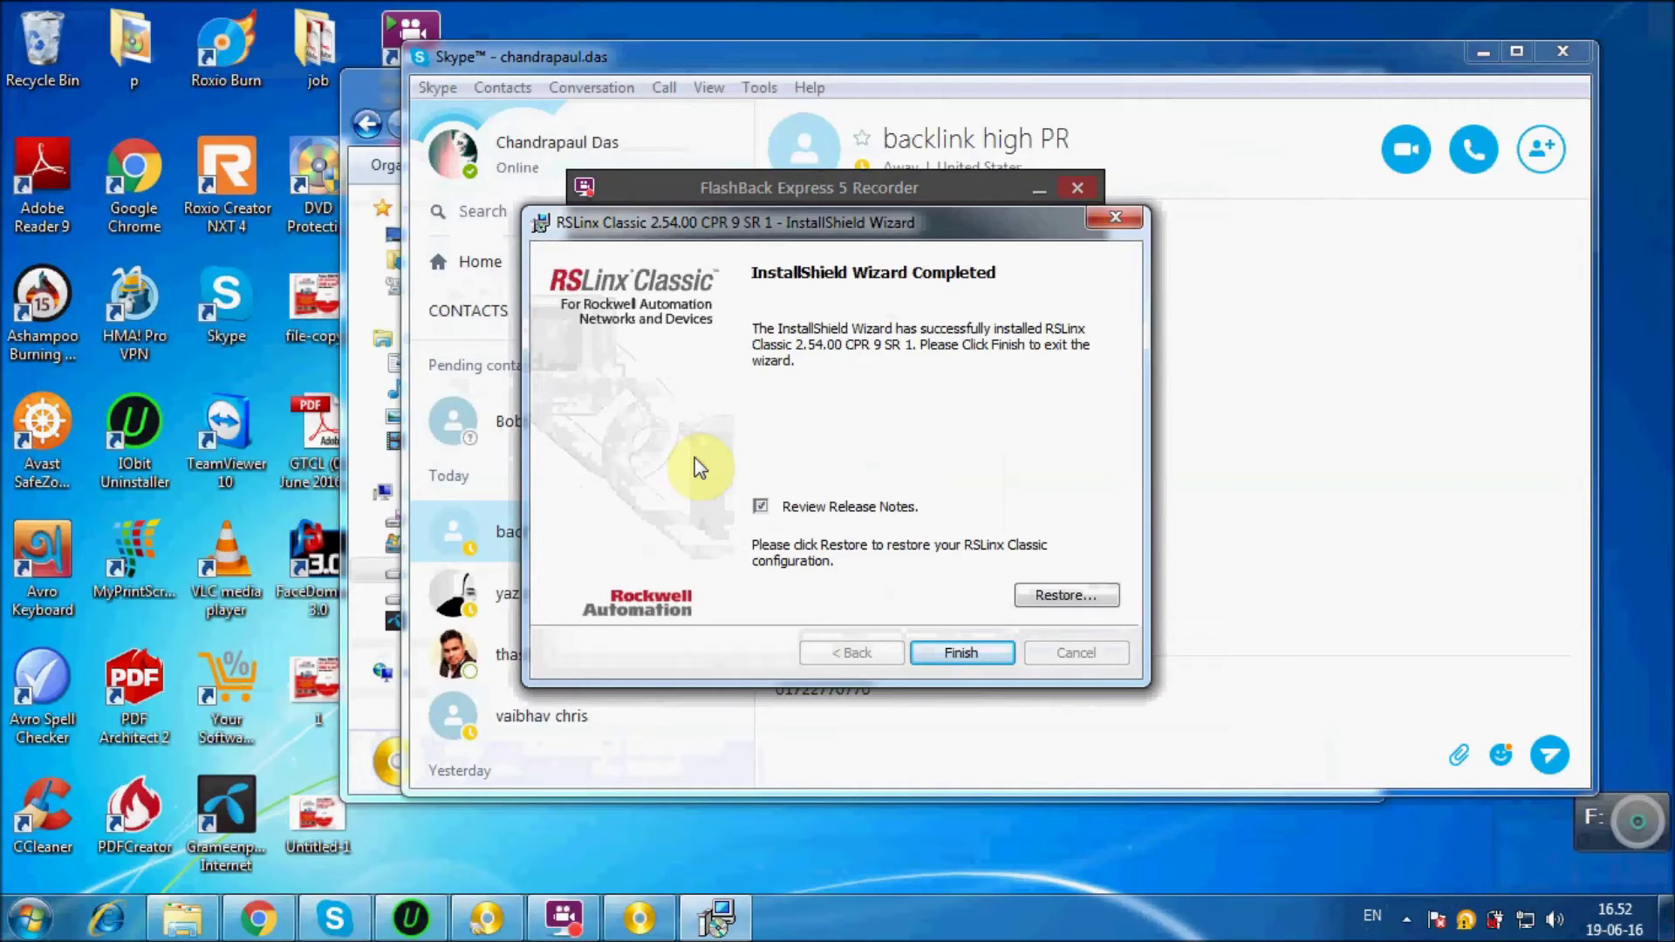
click(761, 506)
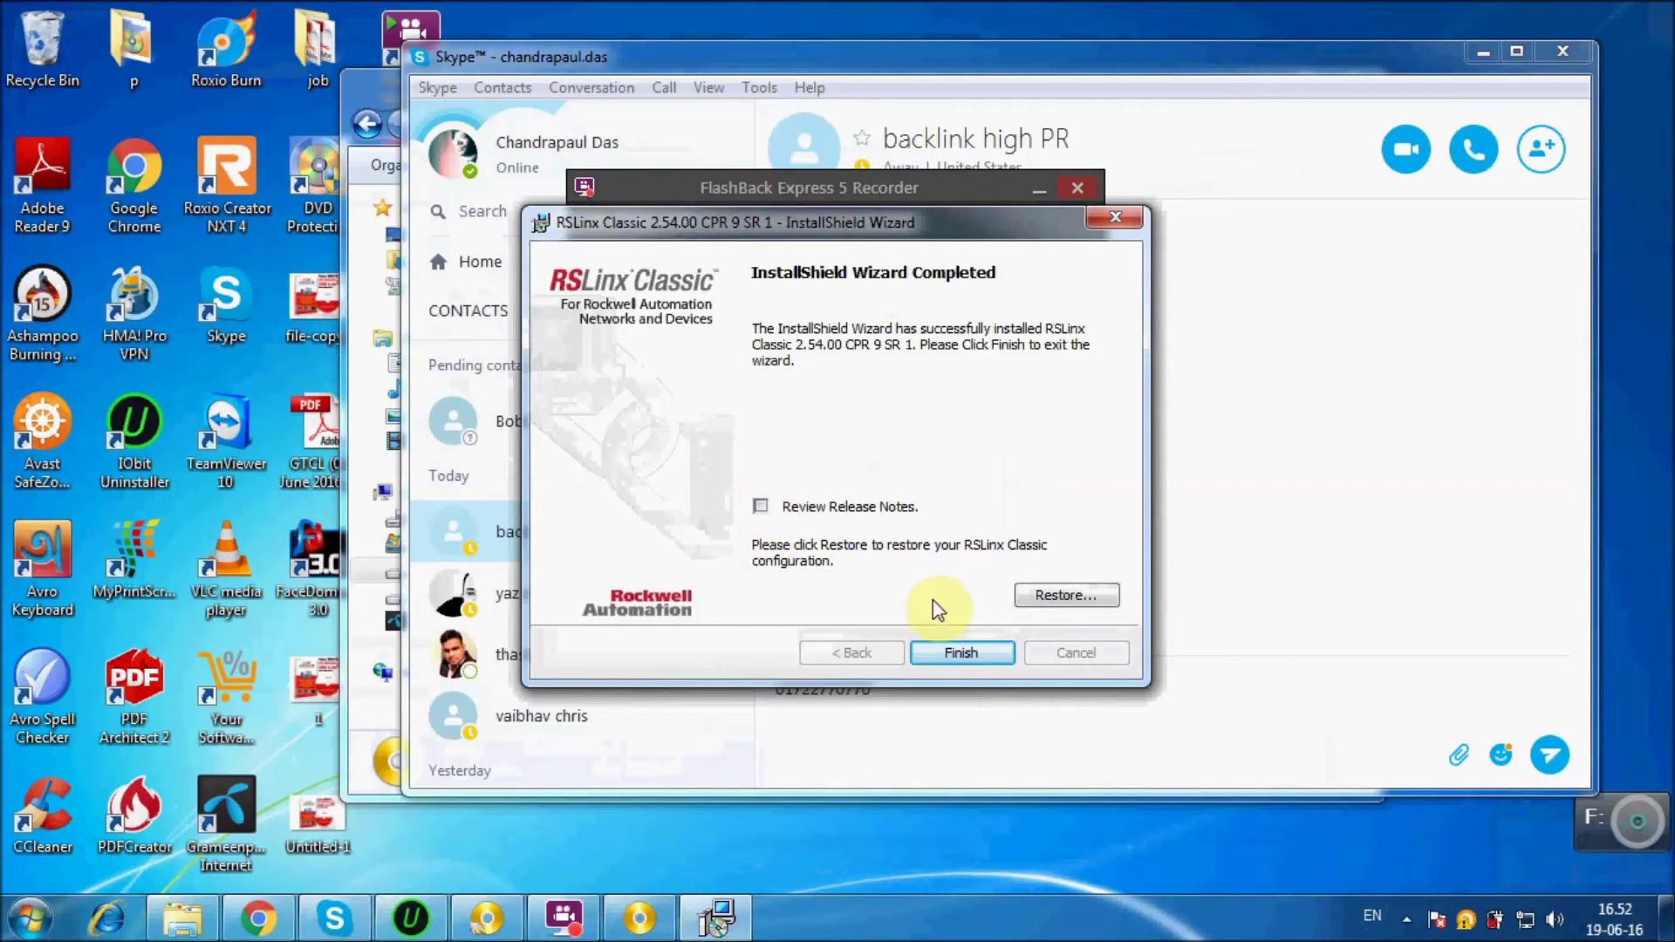
click(960, 651)
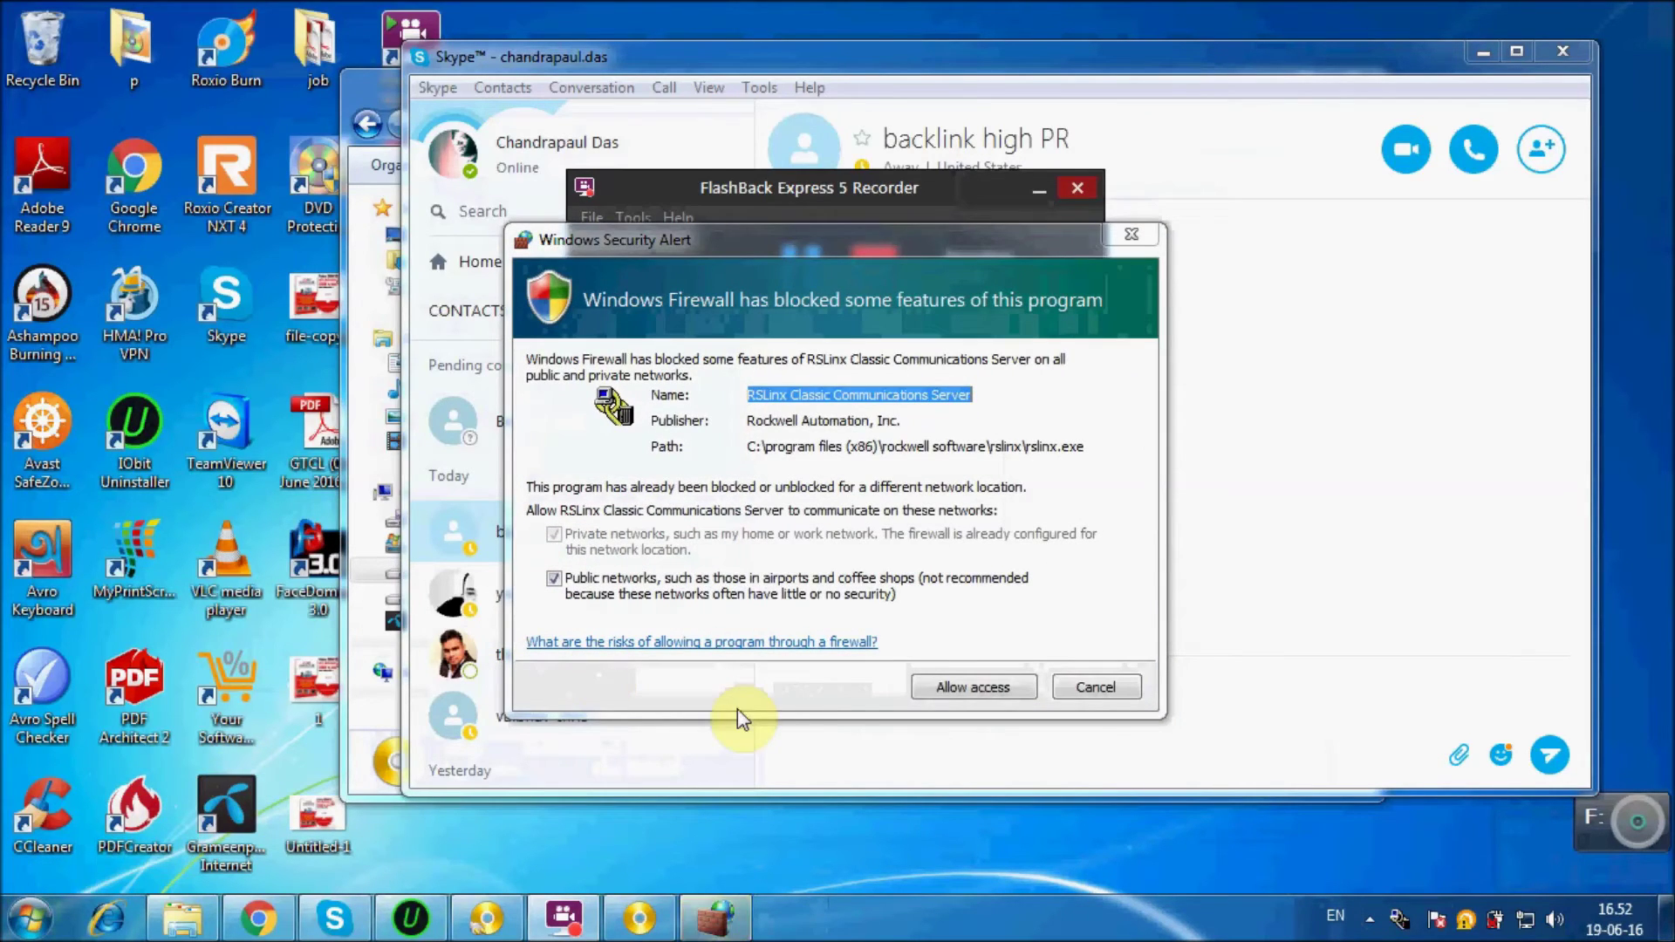
click(966, 683)
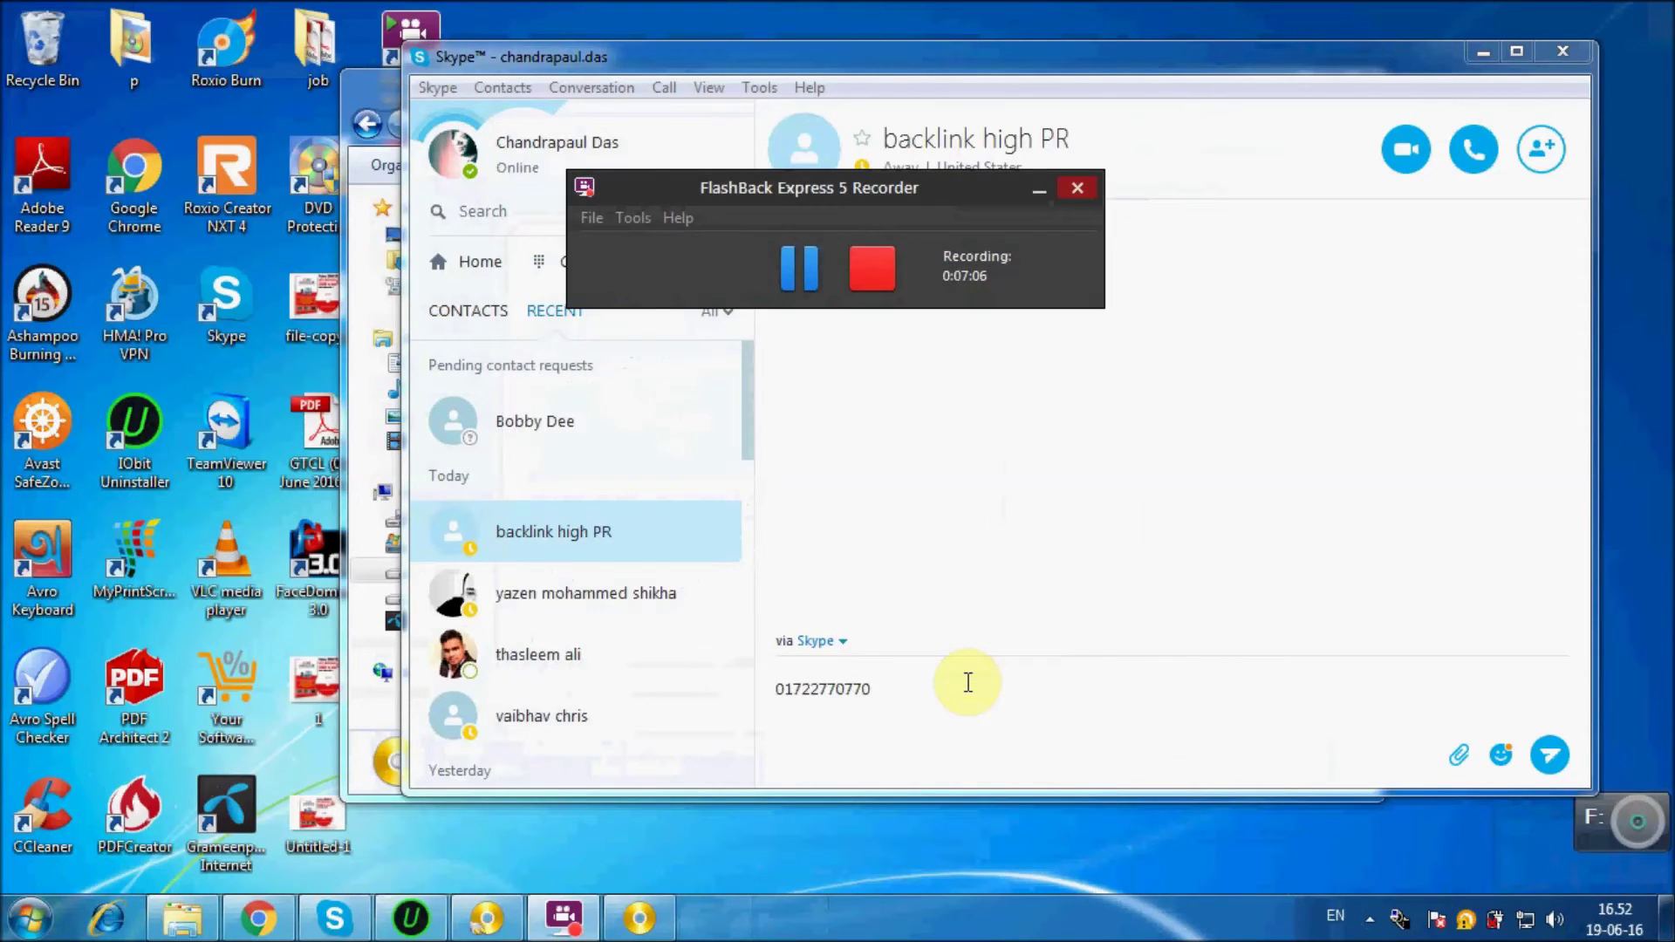
click(1482, 54)
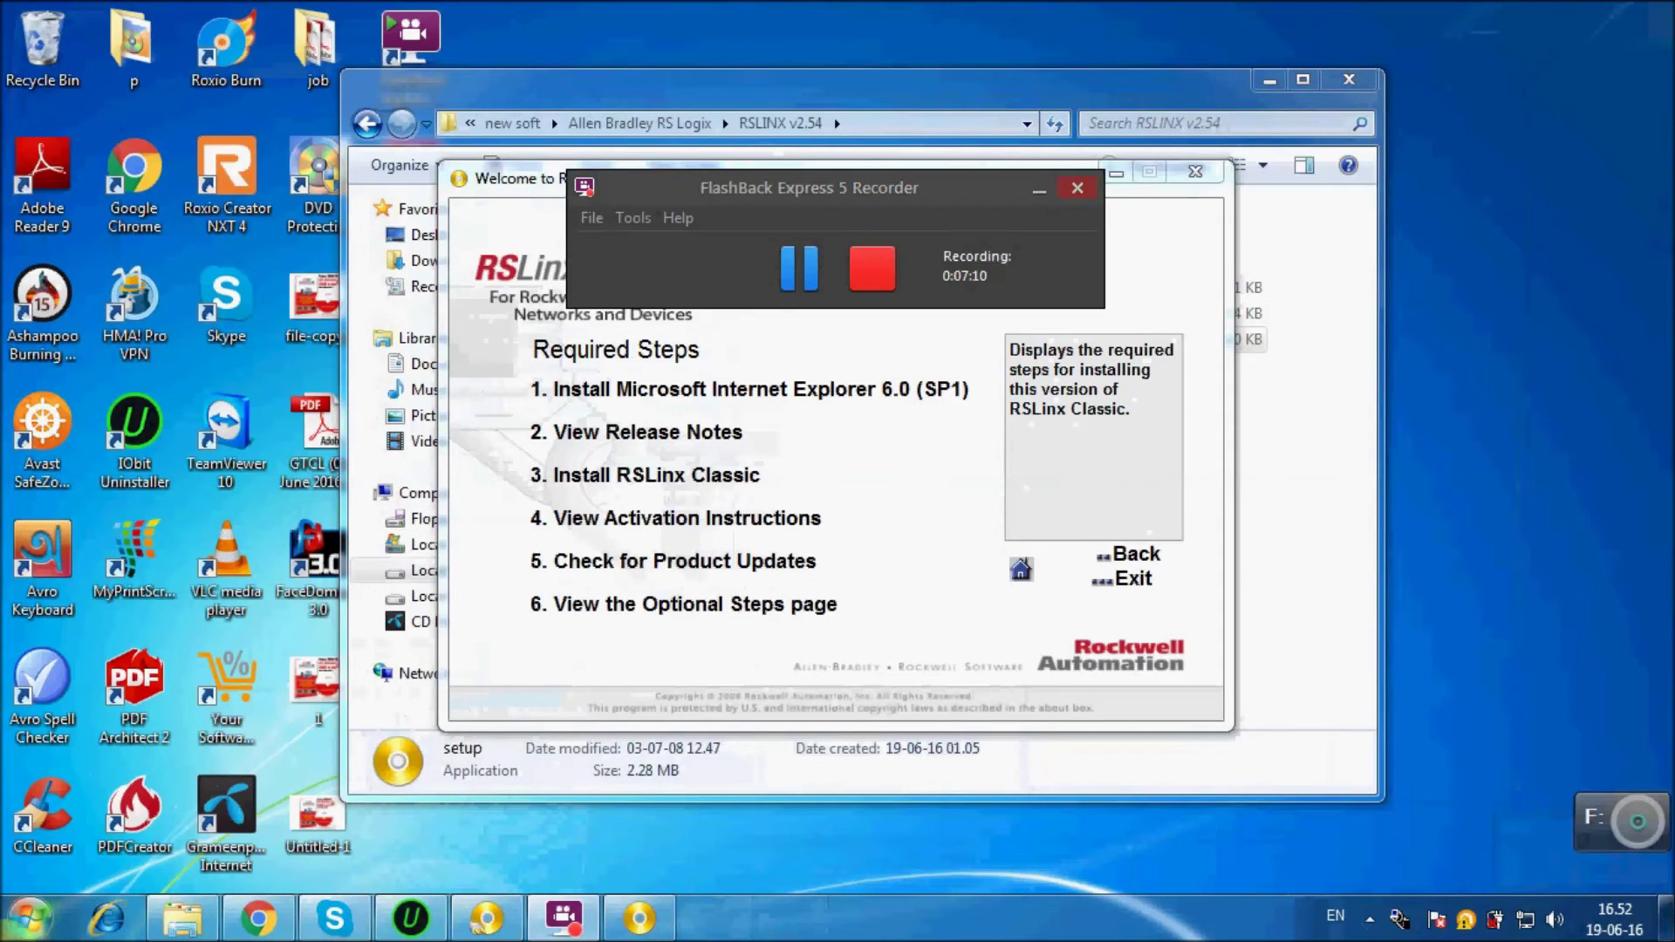
Step: Search the installed programs for "rslin", launch RSLinx Classic to check that it starts, and close it
click(29, 916)
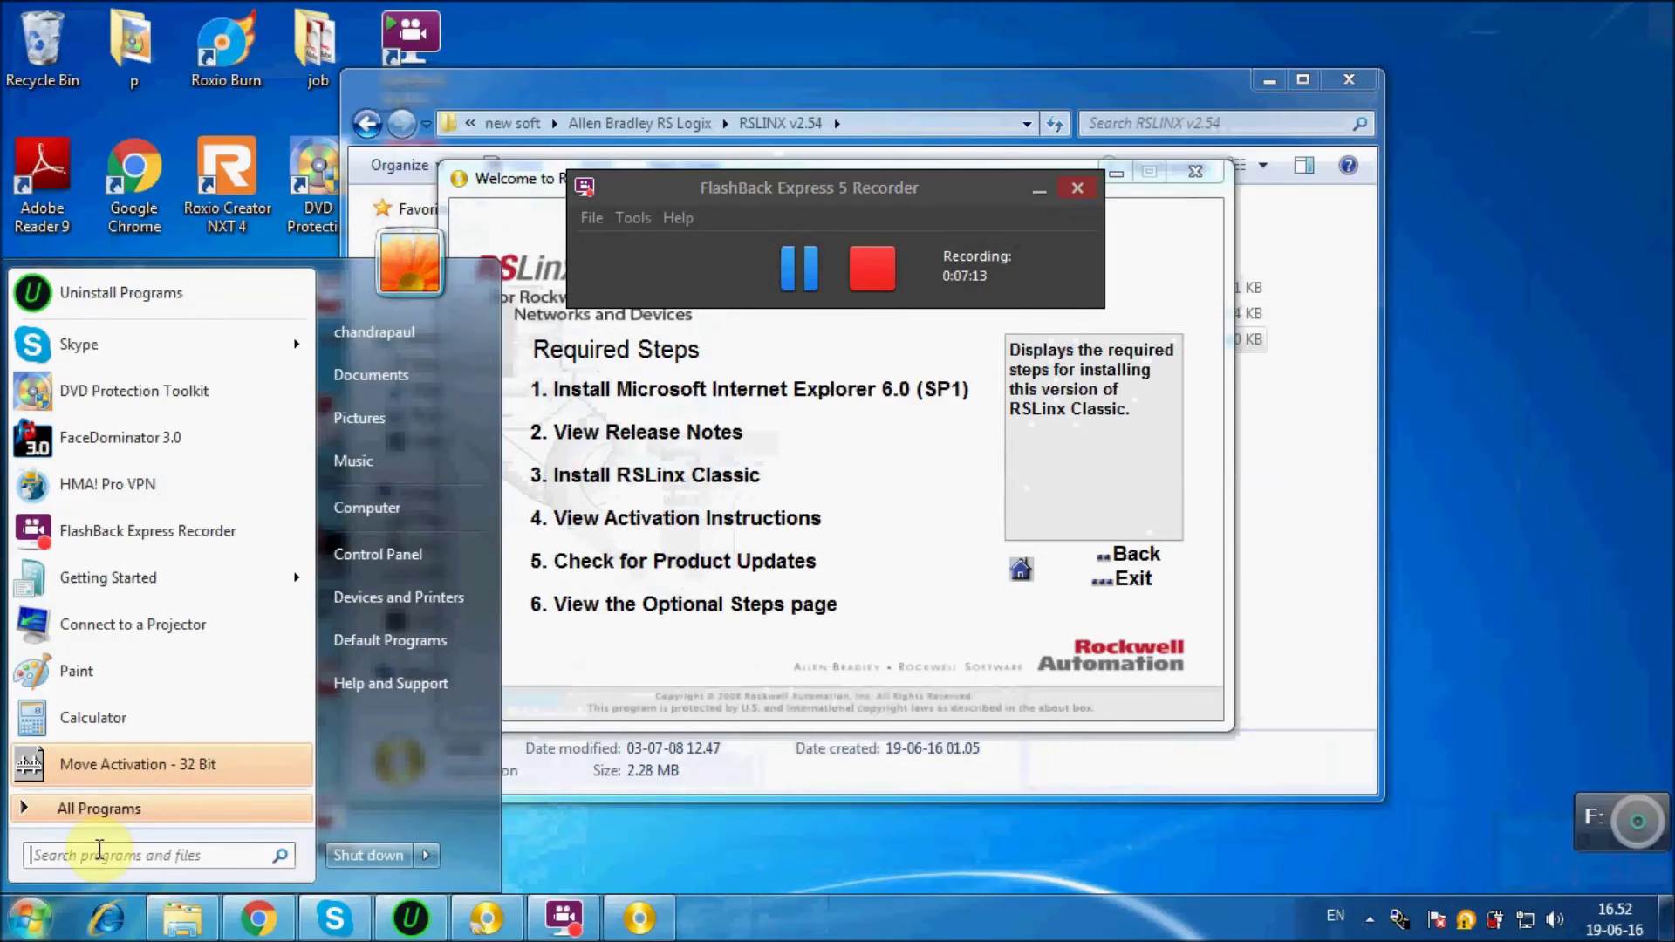
text(rslink)
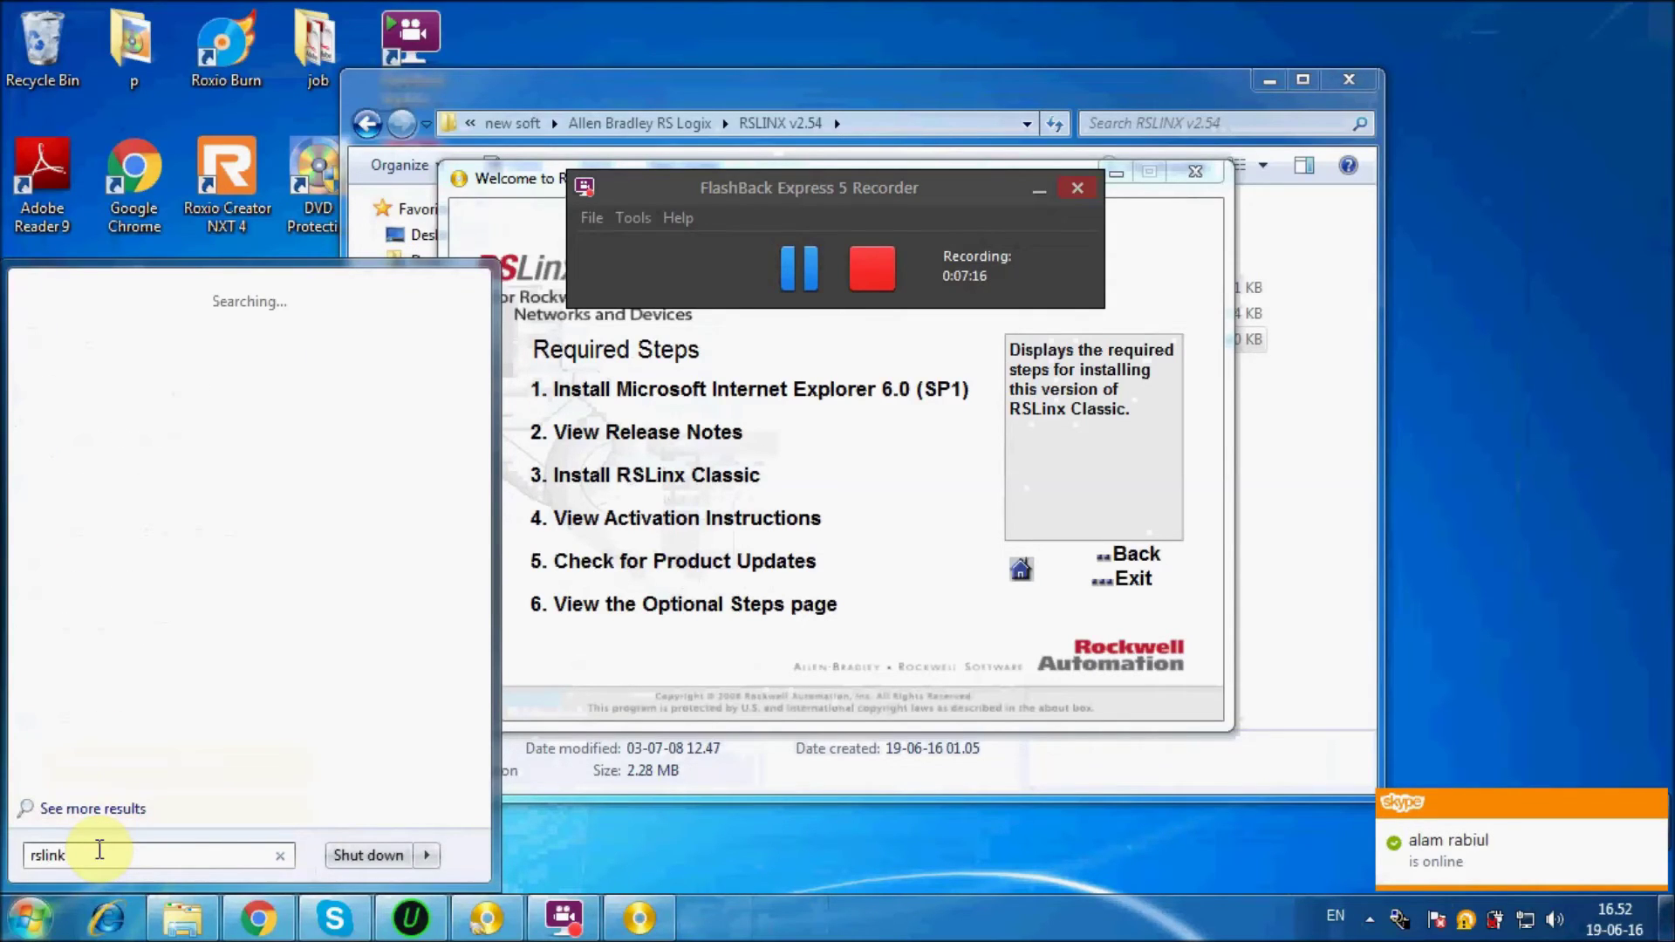
text(s)
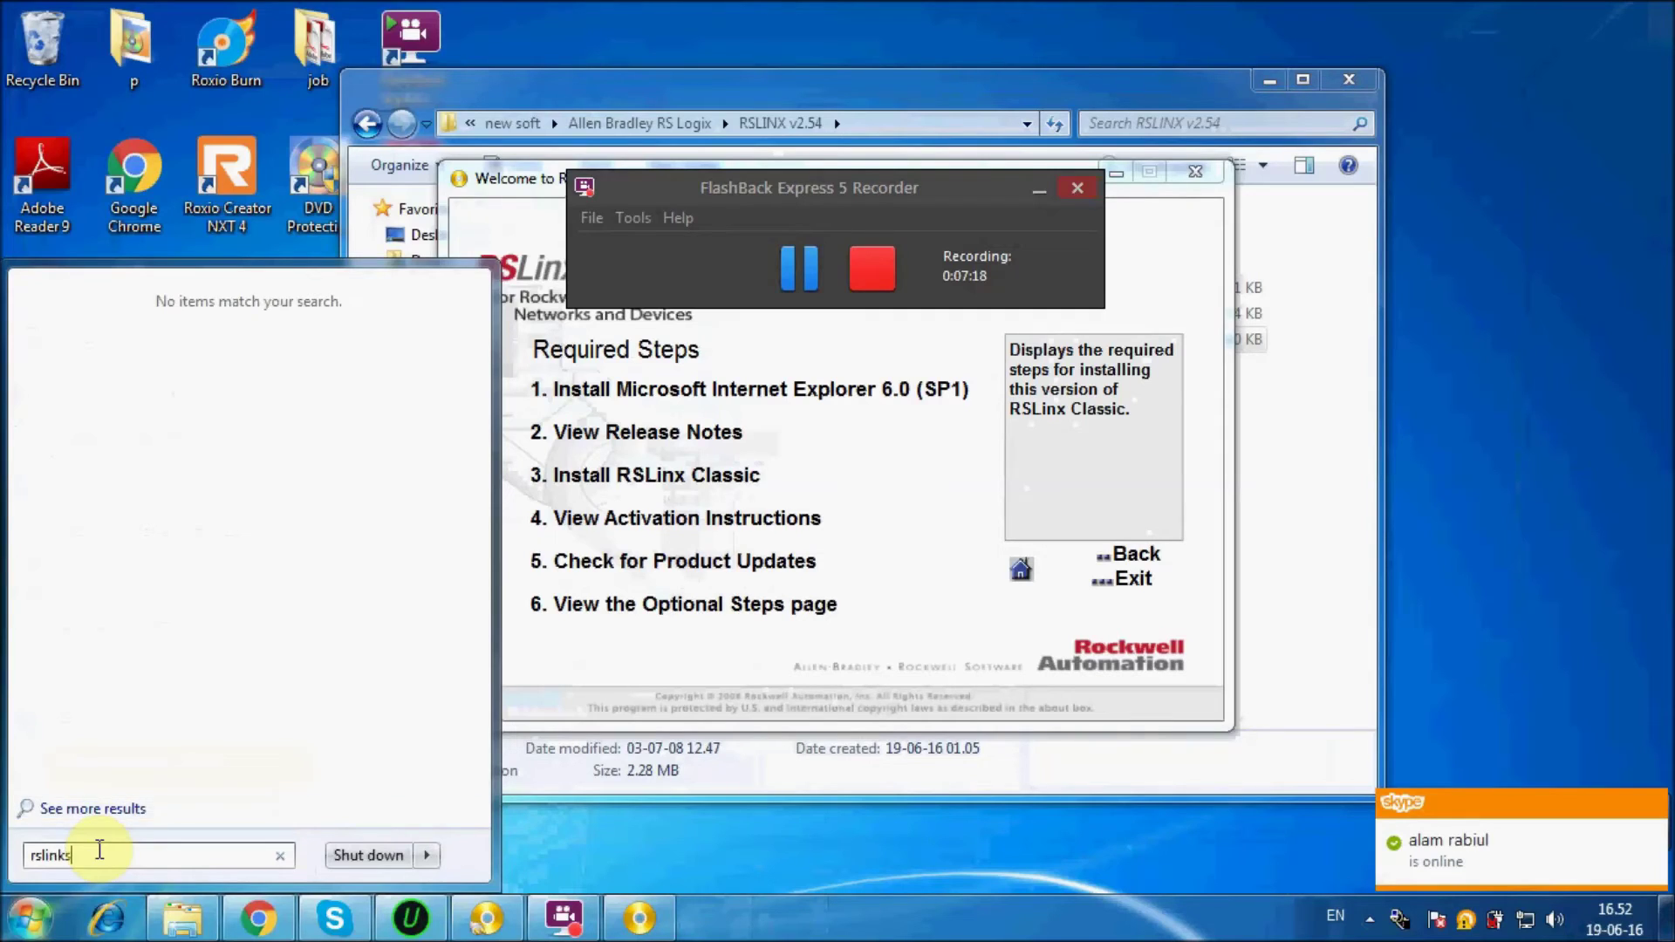
key(BackSpace)
key(BackSpace)
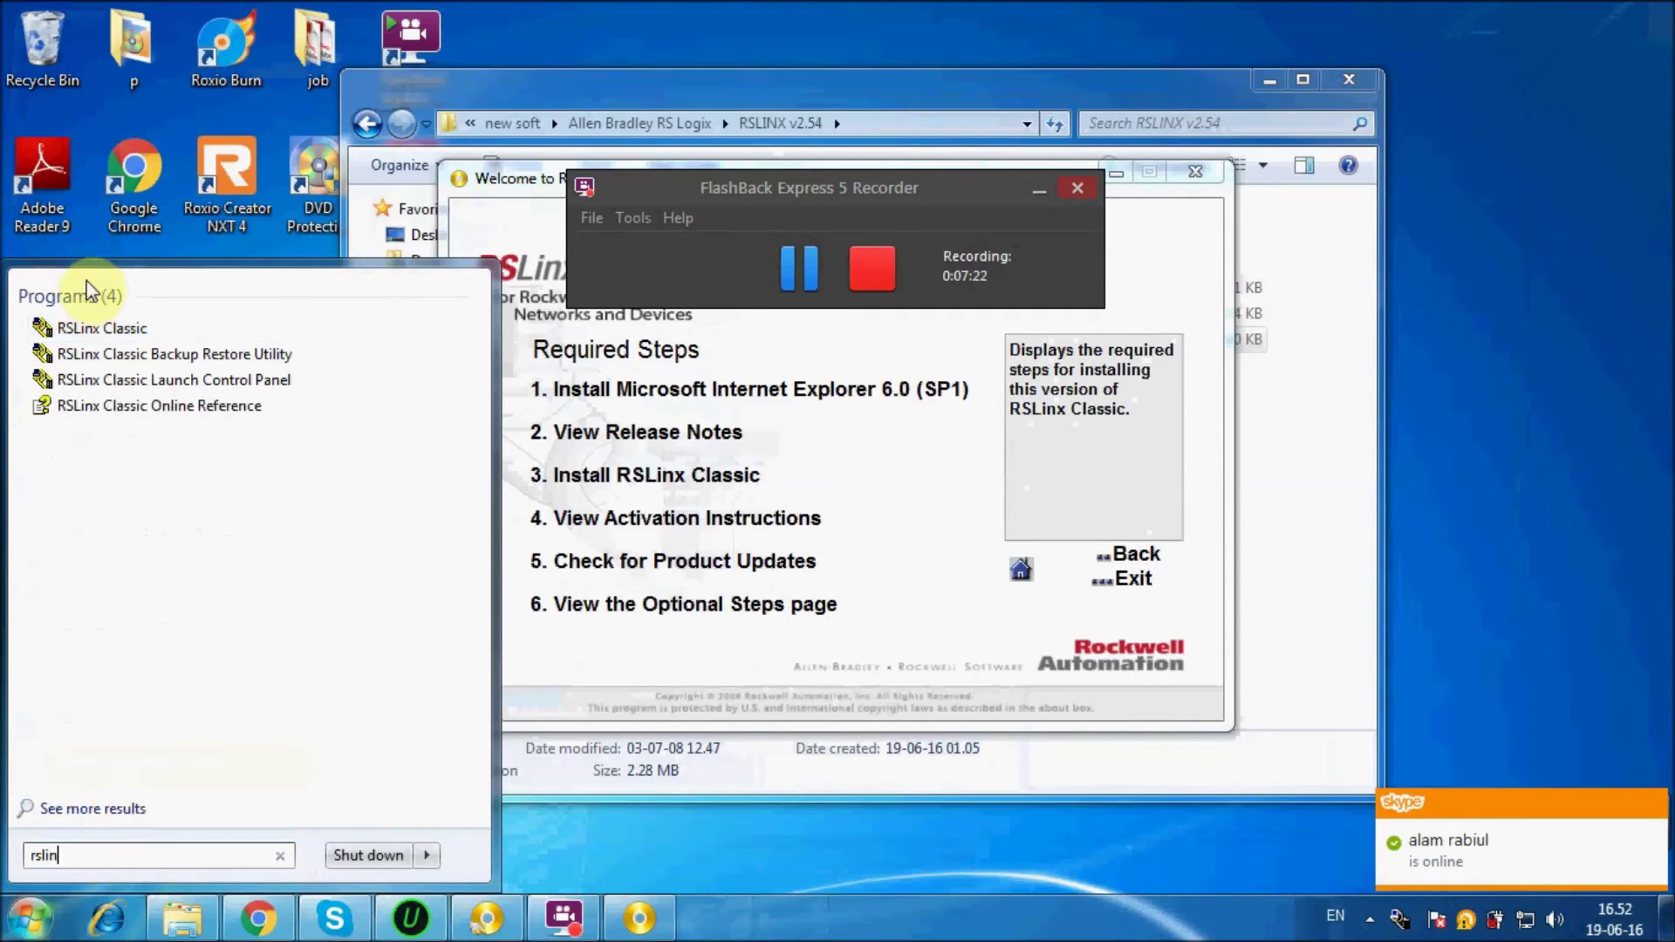
click(131, 330)
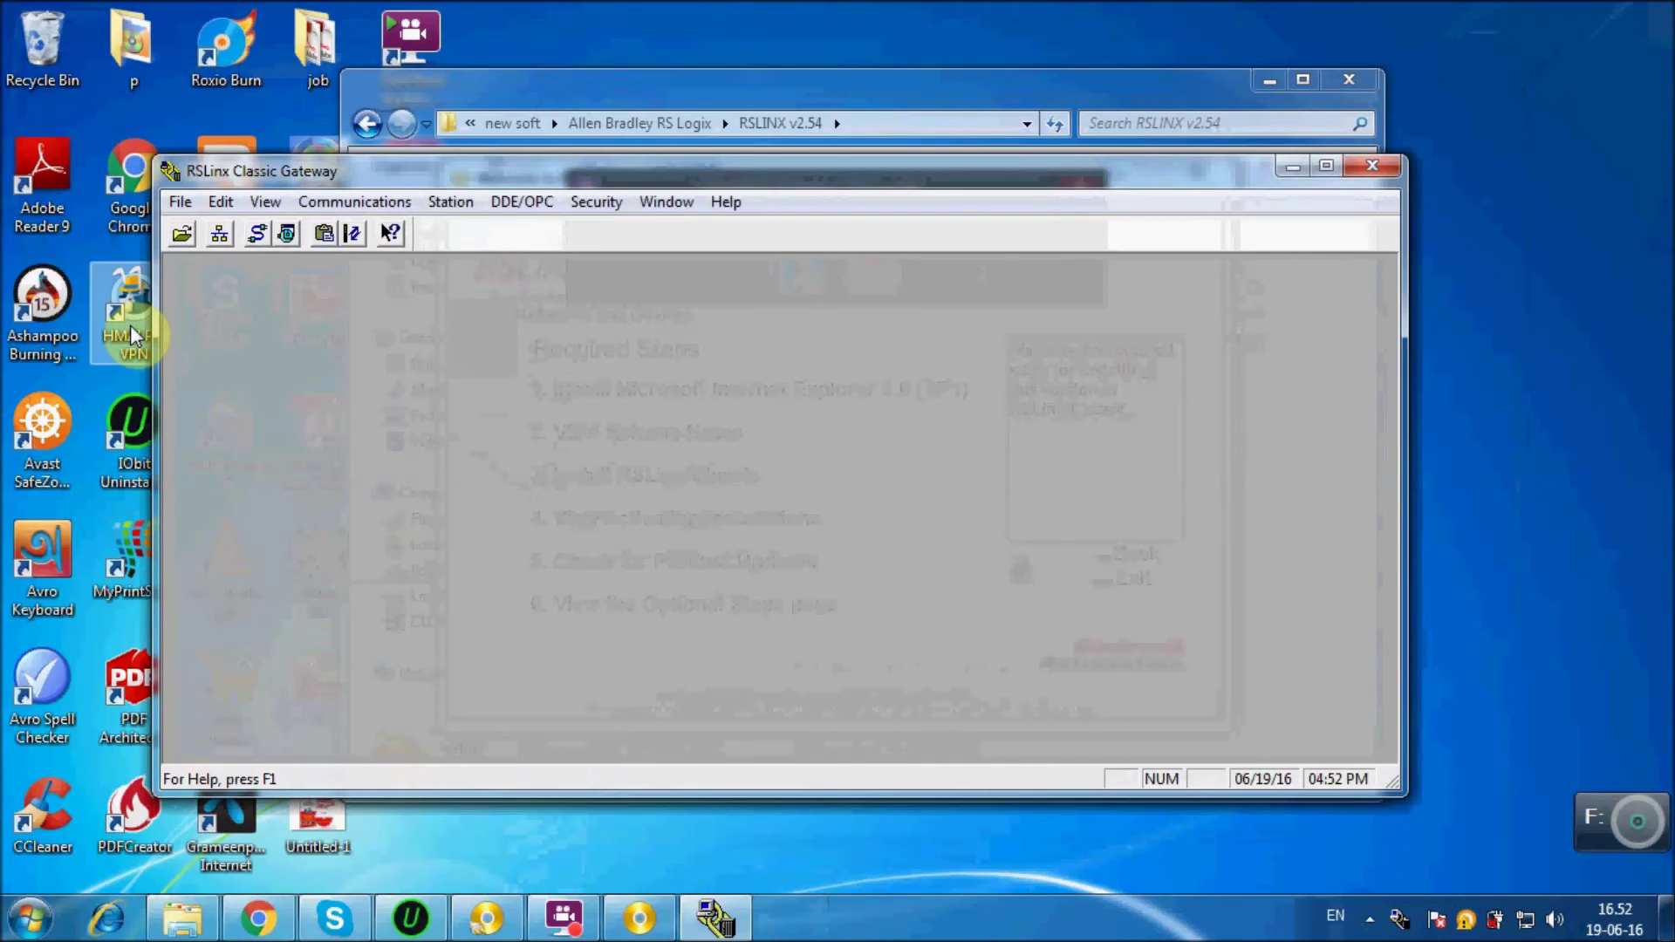
click(1374, 168)
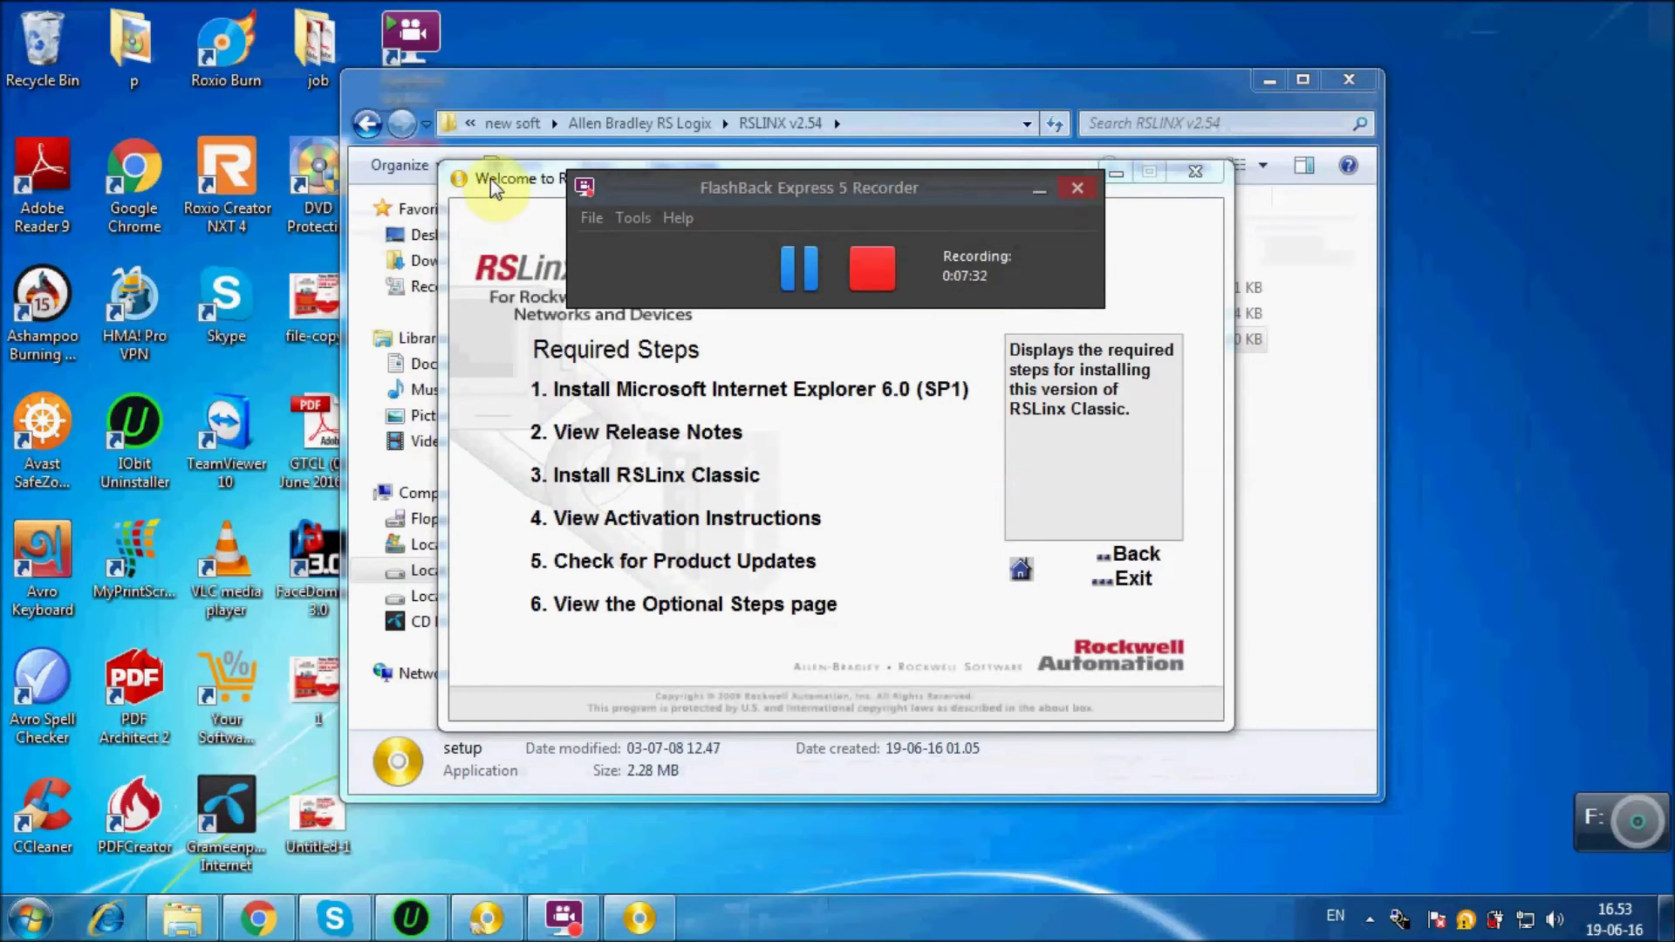
Step: Close the Welcome to RSLinx Classic setup window and return to the RSLINX v2.54 folder
drag(490, 178, 506, 229)
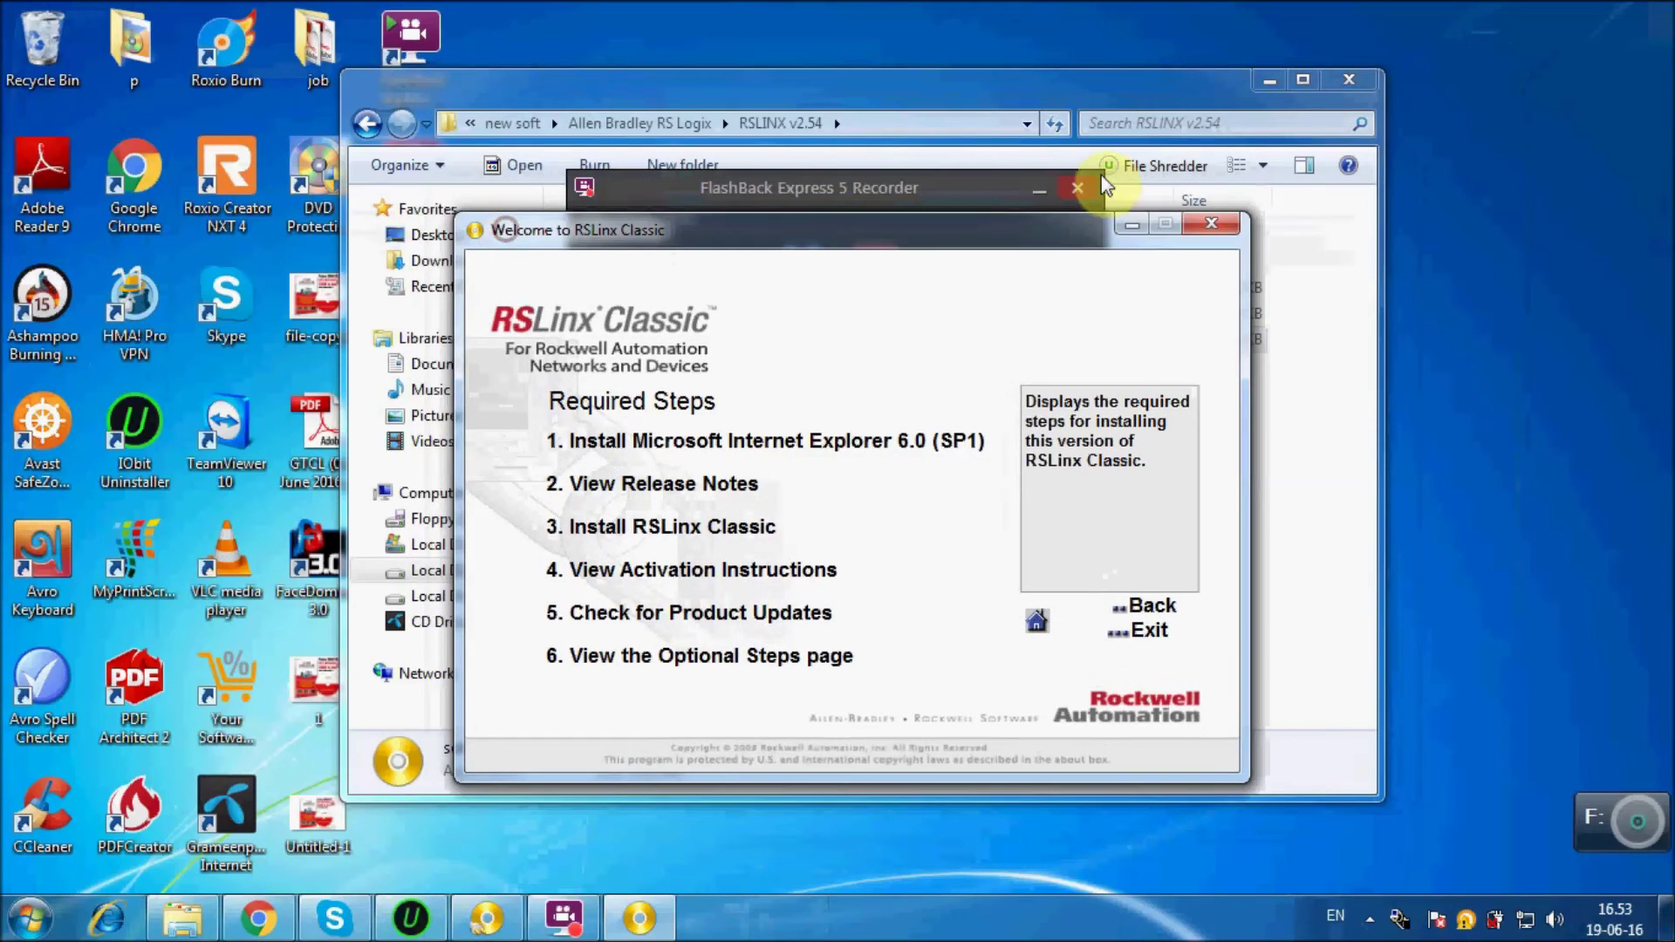
click(1207, 225)
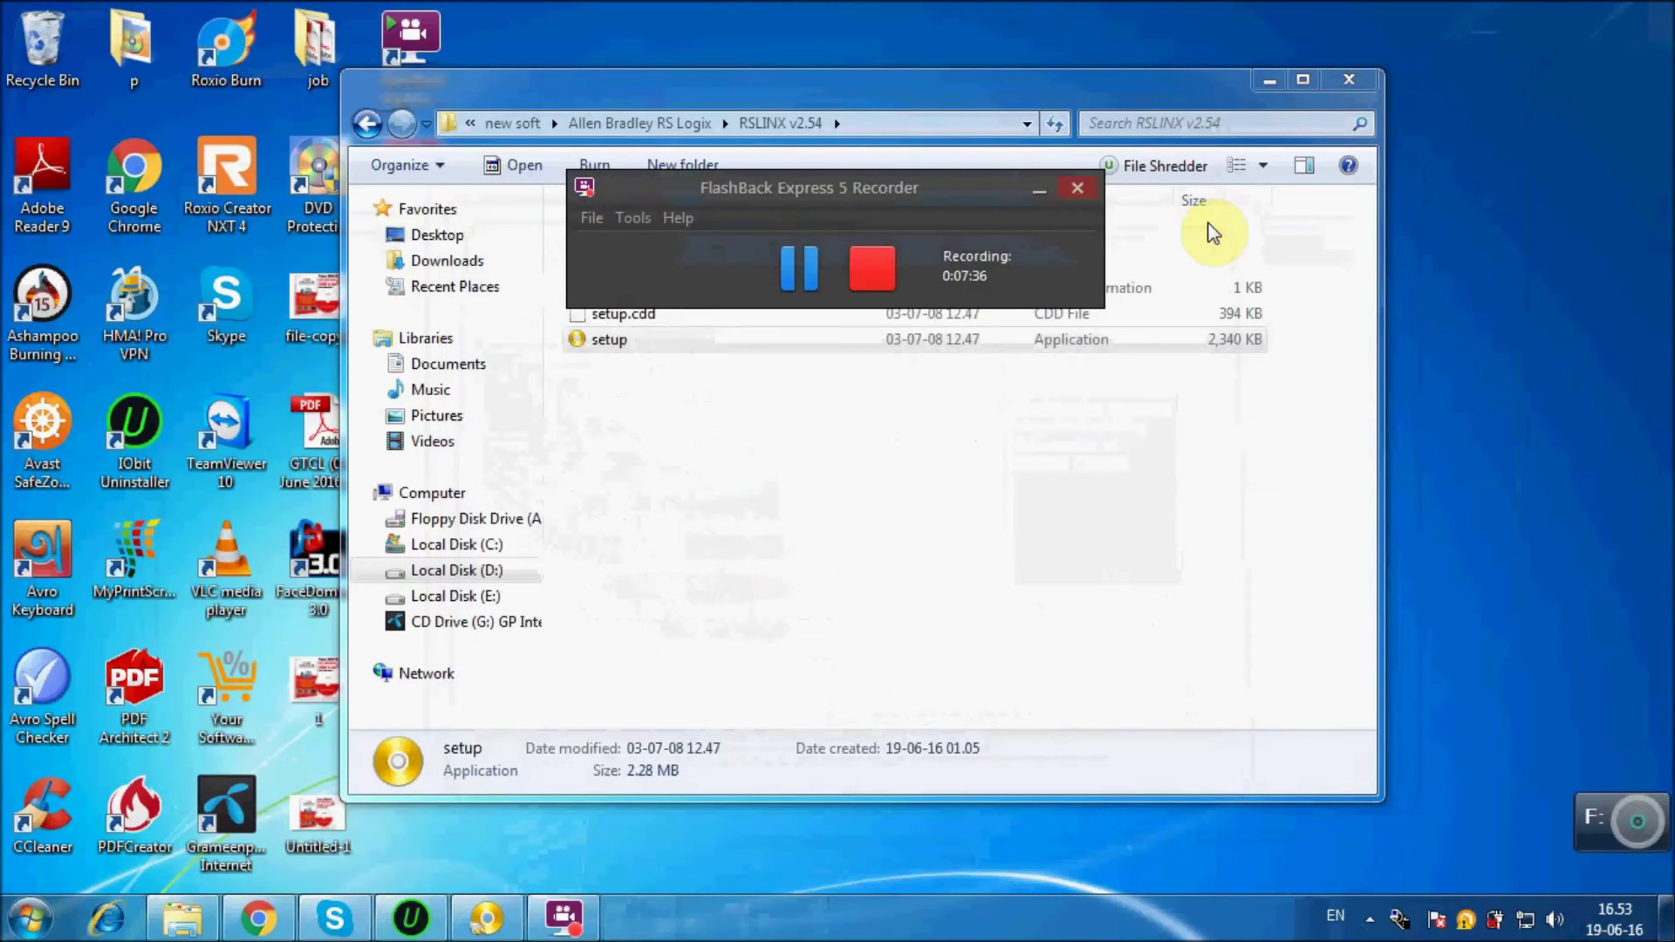
click(788, 553)
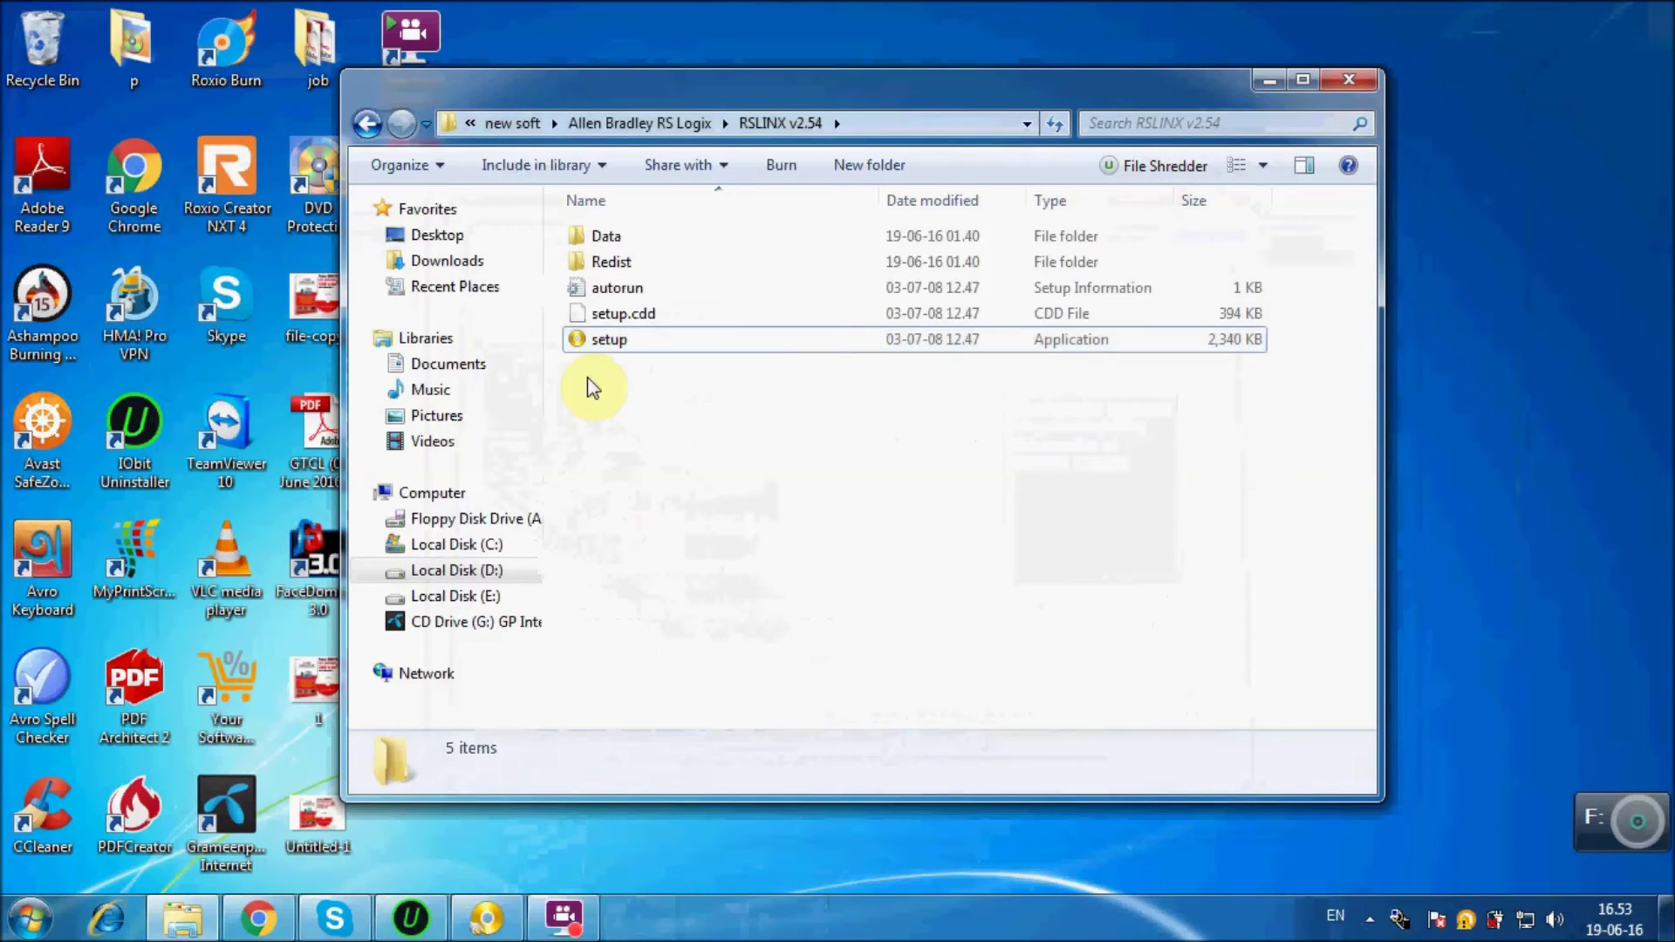
Step: Go back to the new soft folder, open Emulate500 and its 6.00.00-RSLogixEmulate500-CD subfolder, and run the Setup application
click(367, 130)
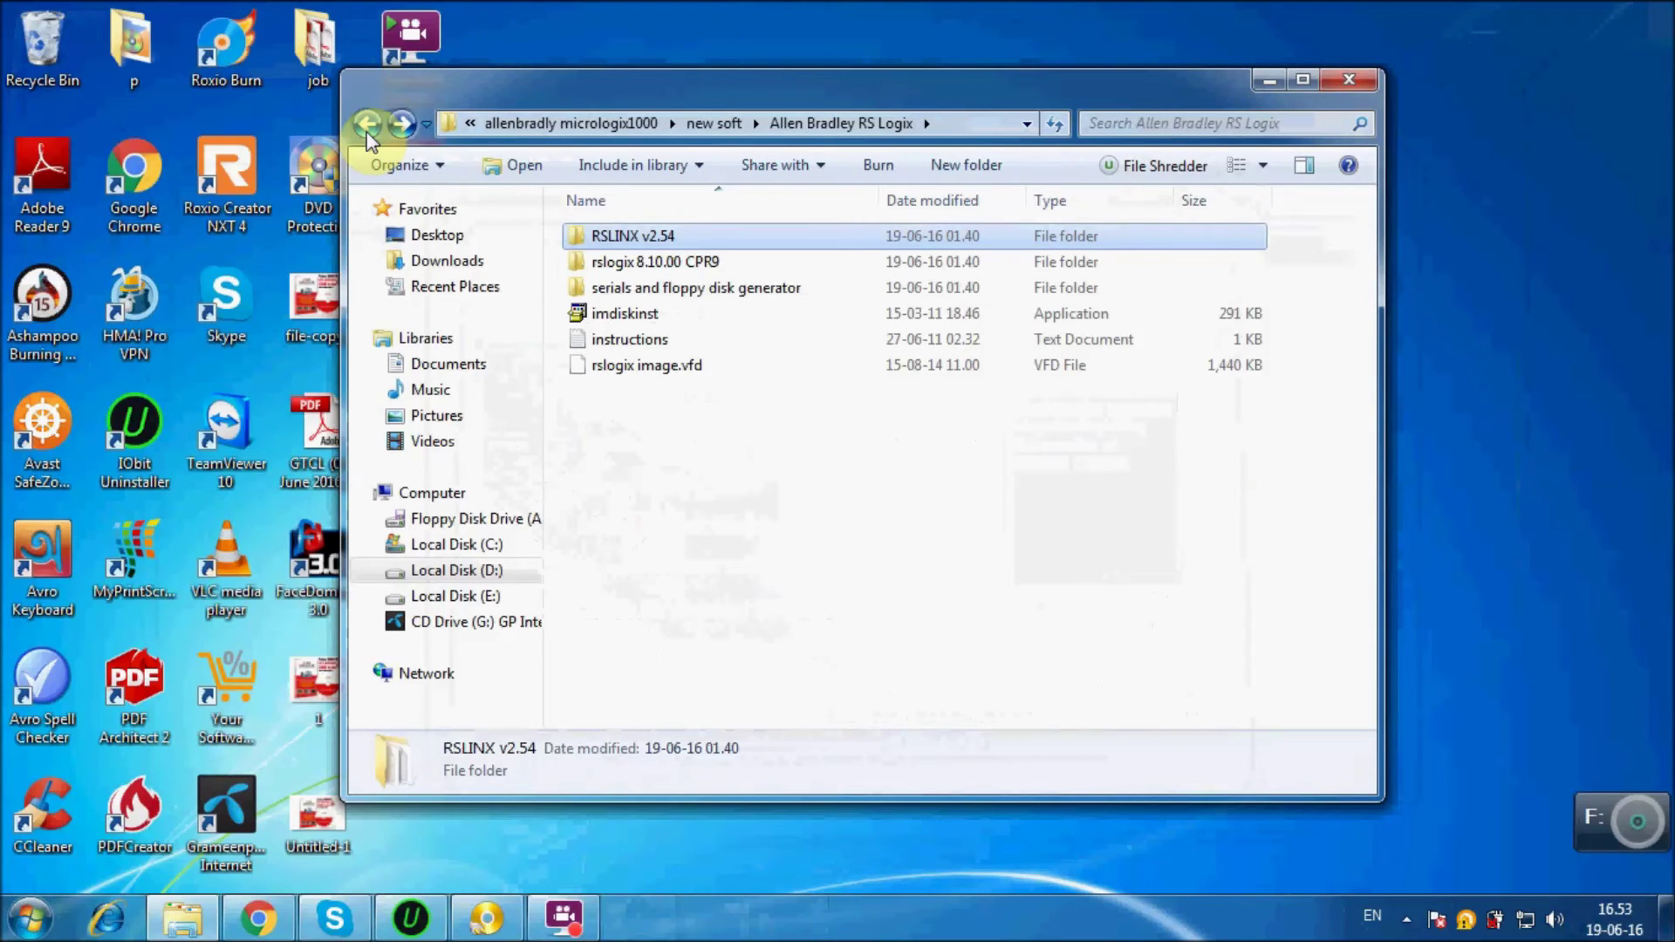
click(367, 124)
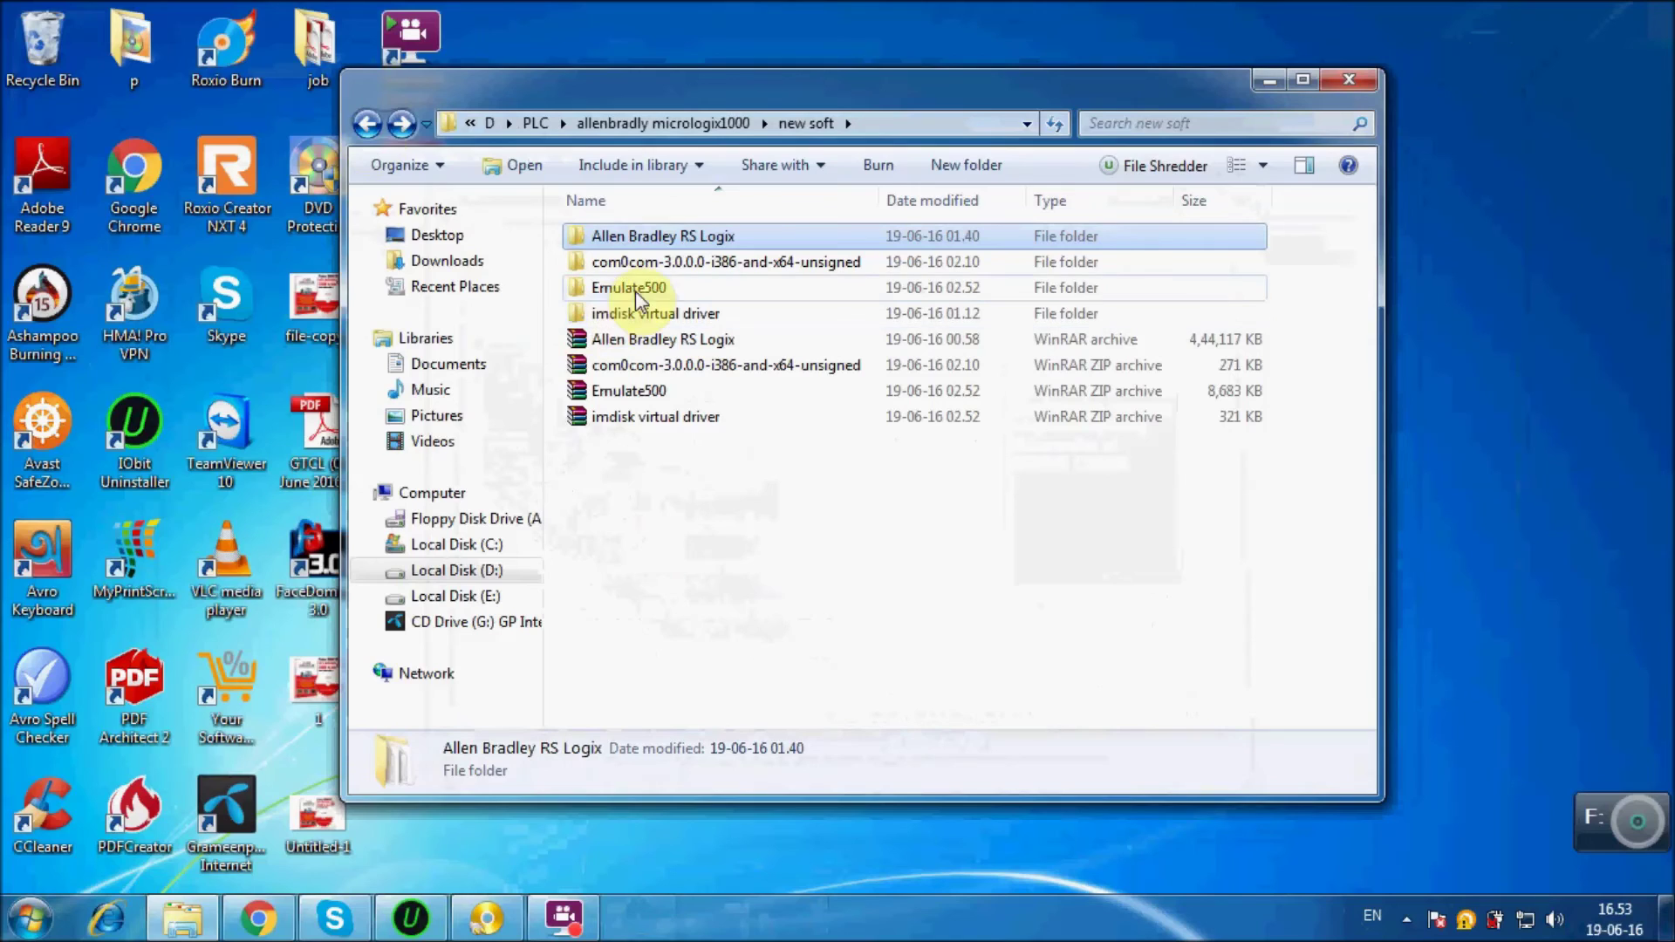
double_click(662, 286)
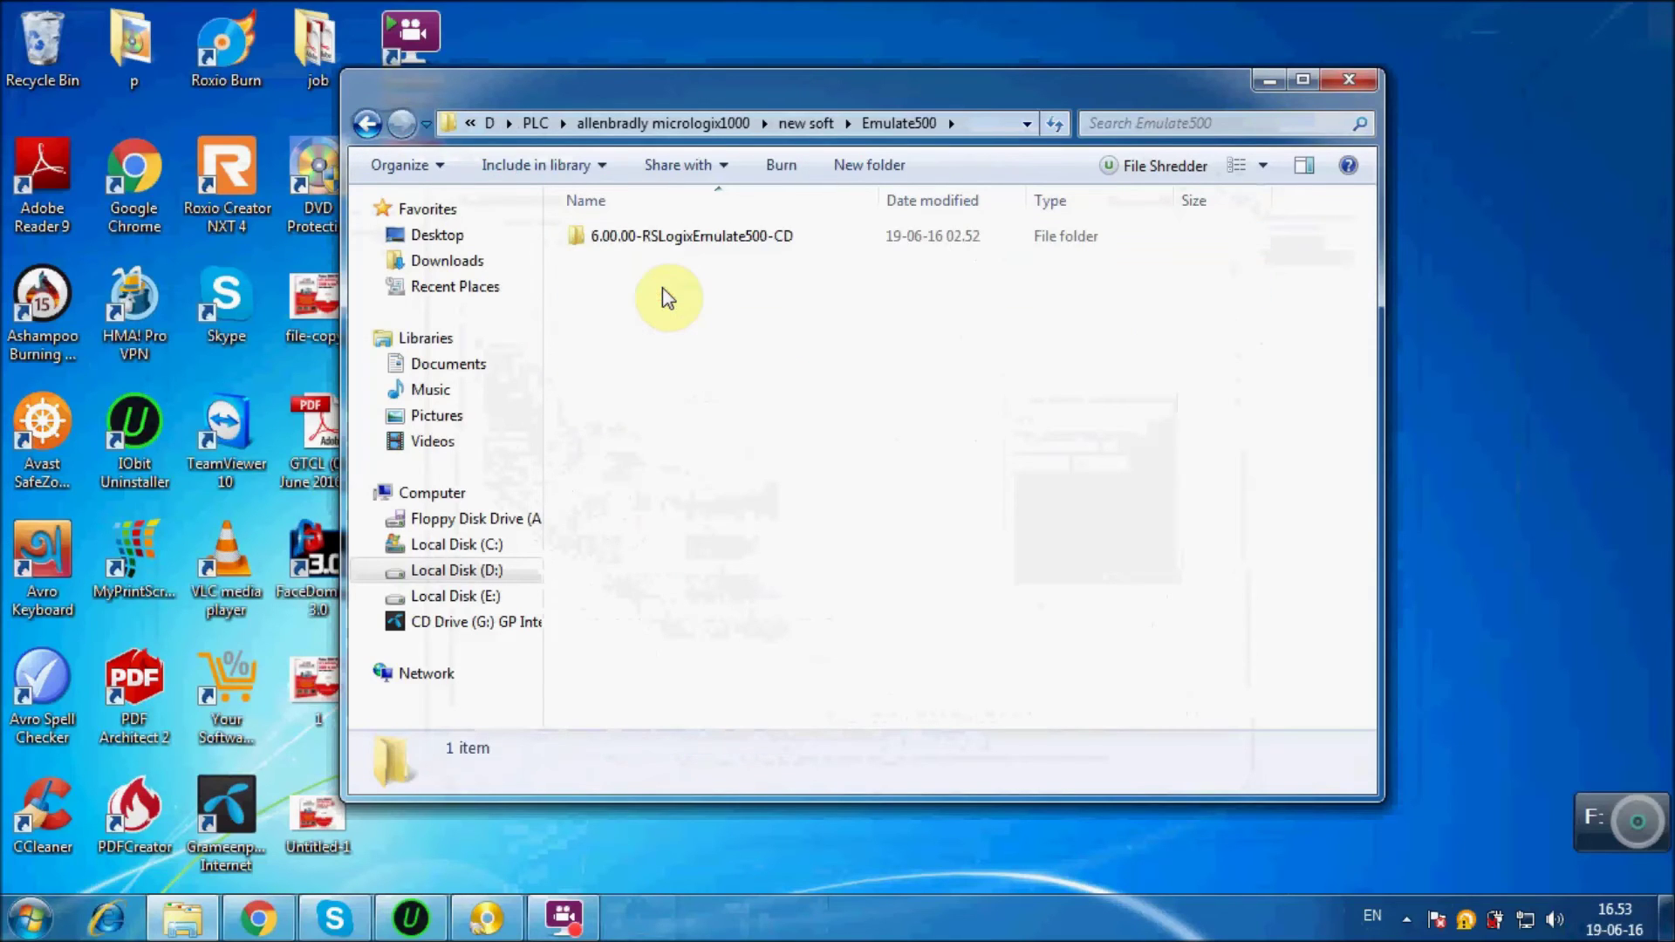
double_click(708, 244)
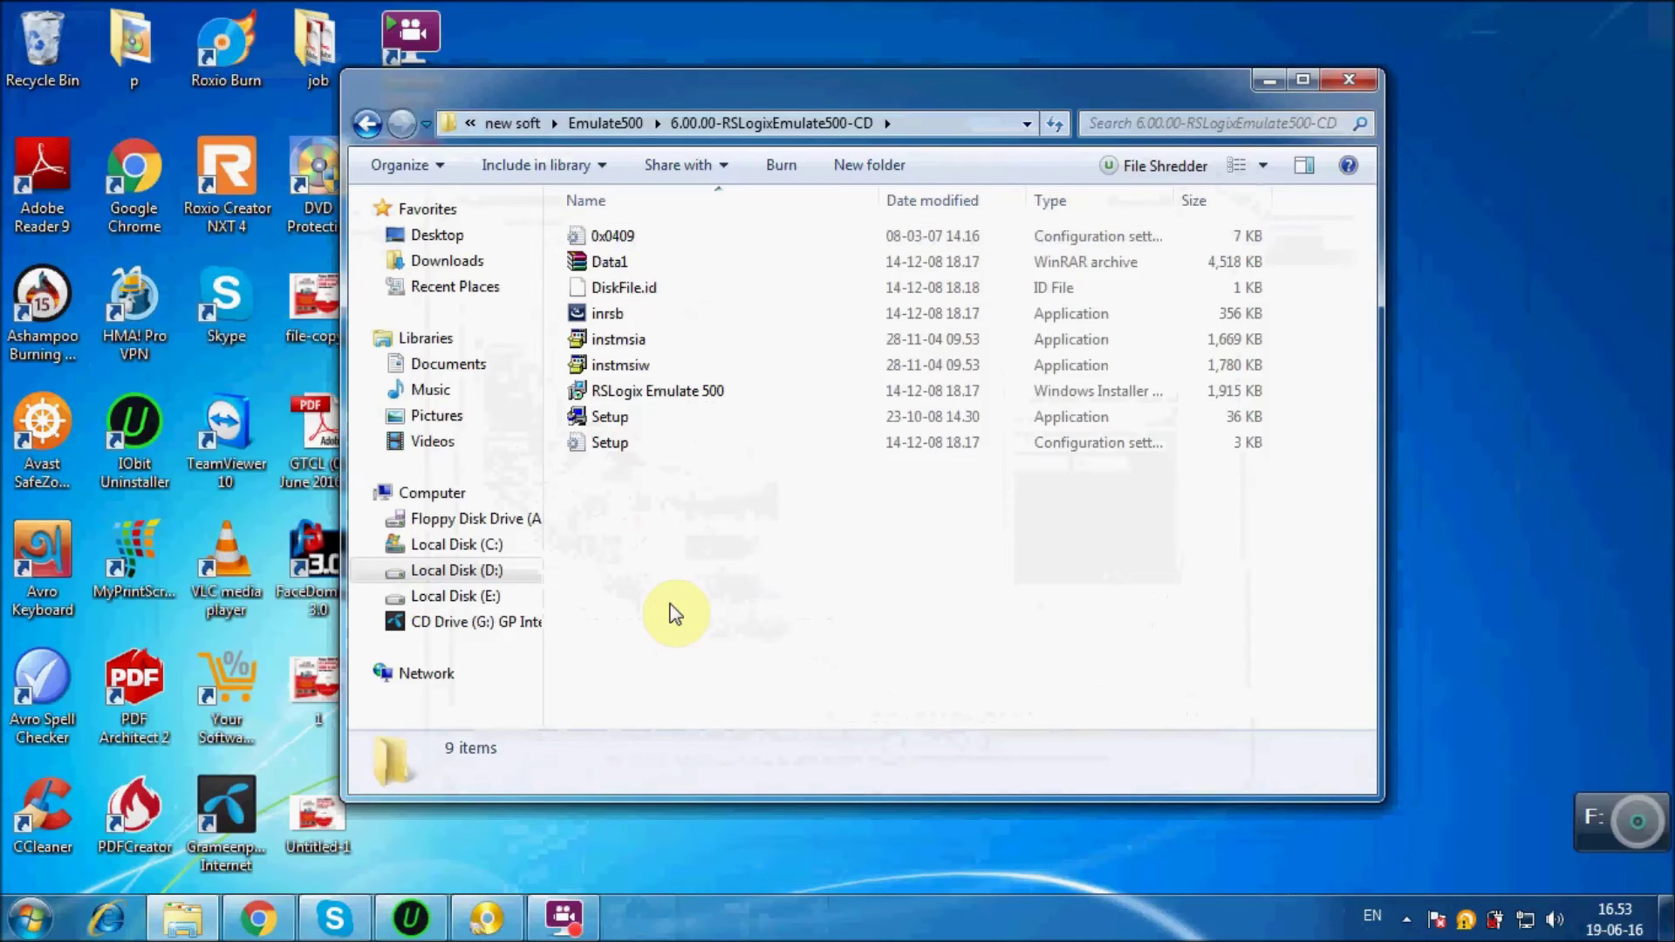
double_click(614, 418)
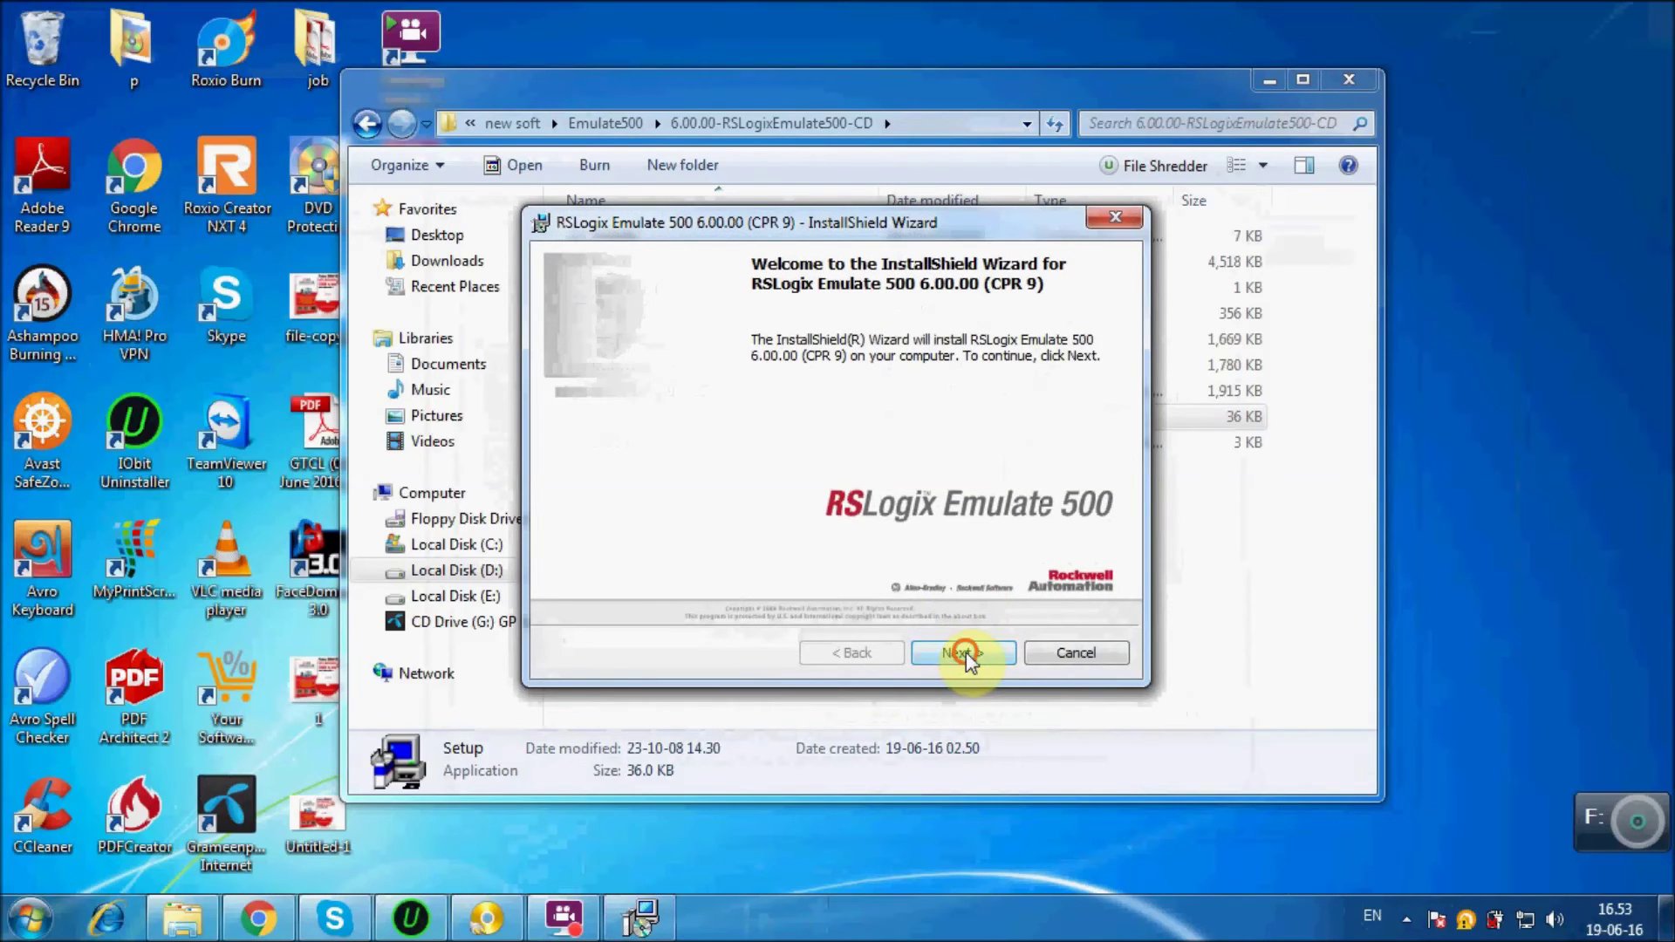
Step: Accept the RSLogix Emulate 500 license, keep the default customer information and the Complete setup type, and start the installation
click(960, 654)
click(549, 564)
click(959, 654)
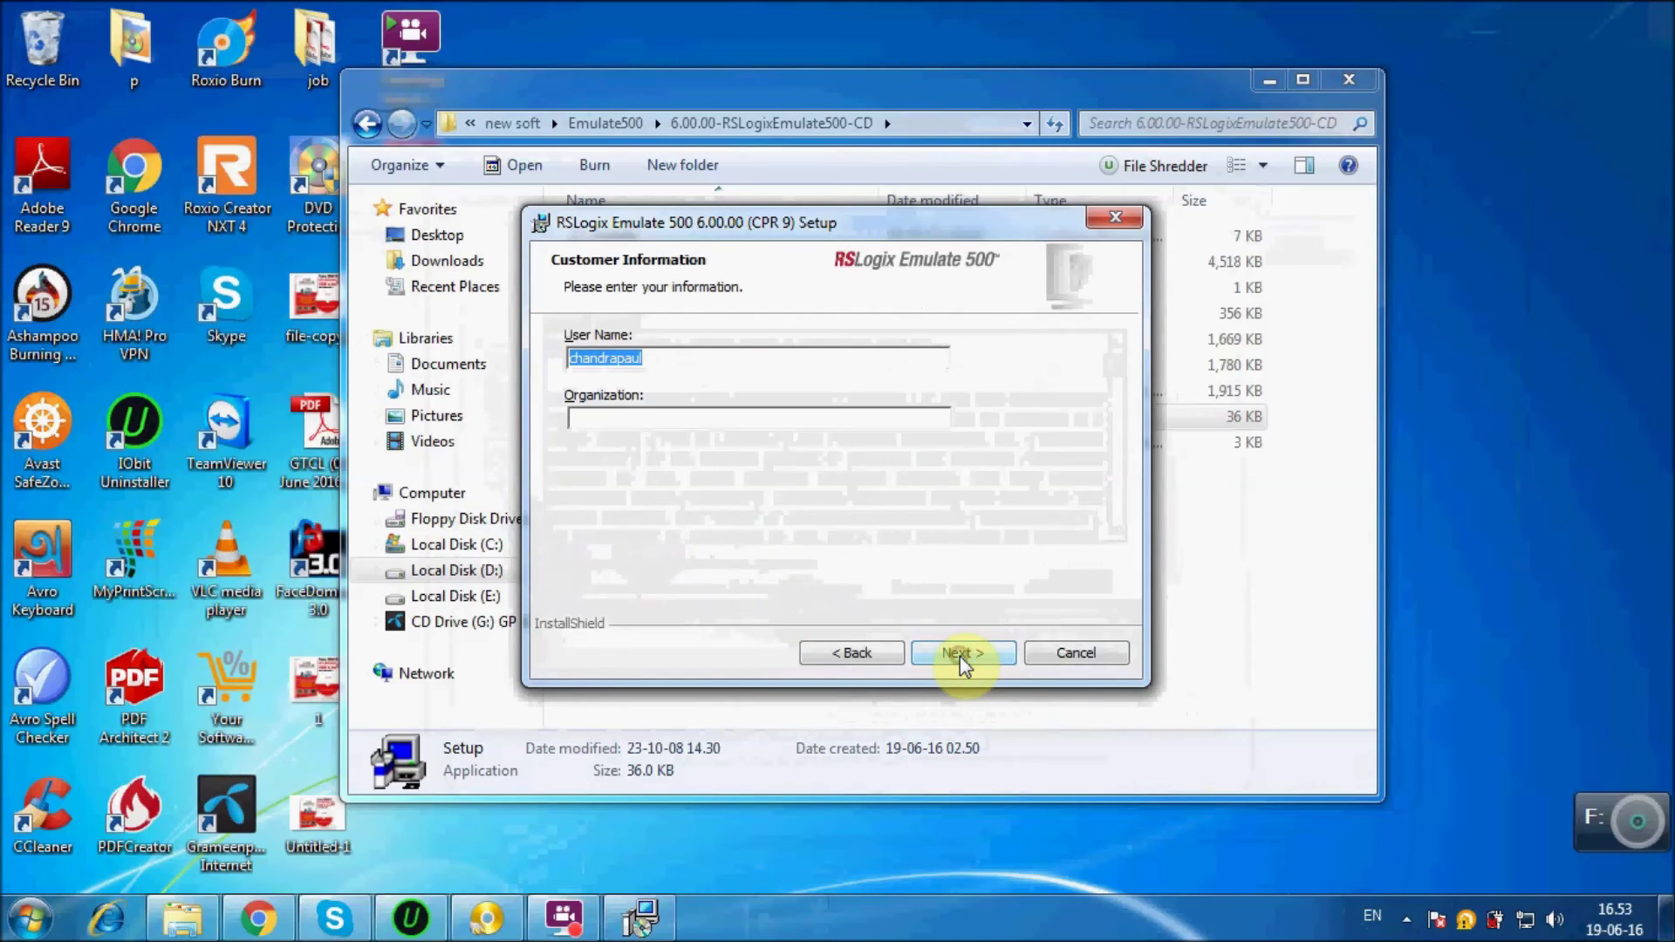
click(960, 655)
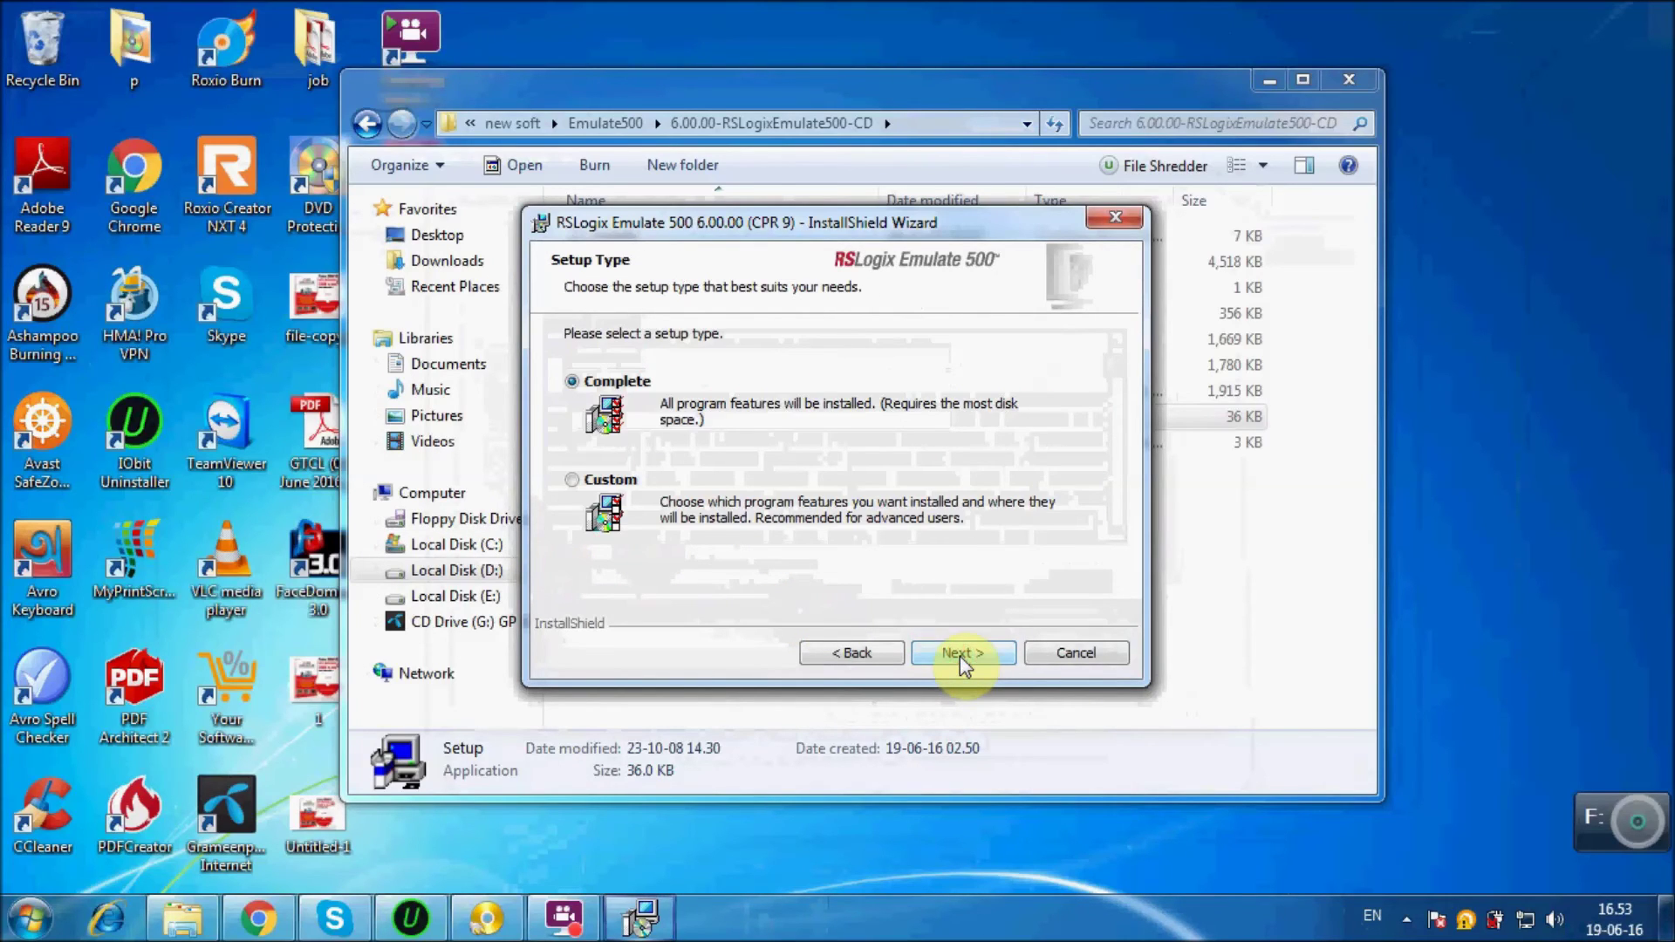
click(959, 657)
click(960, 658)
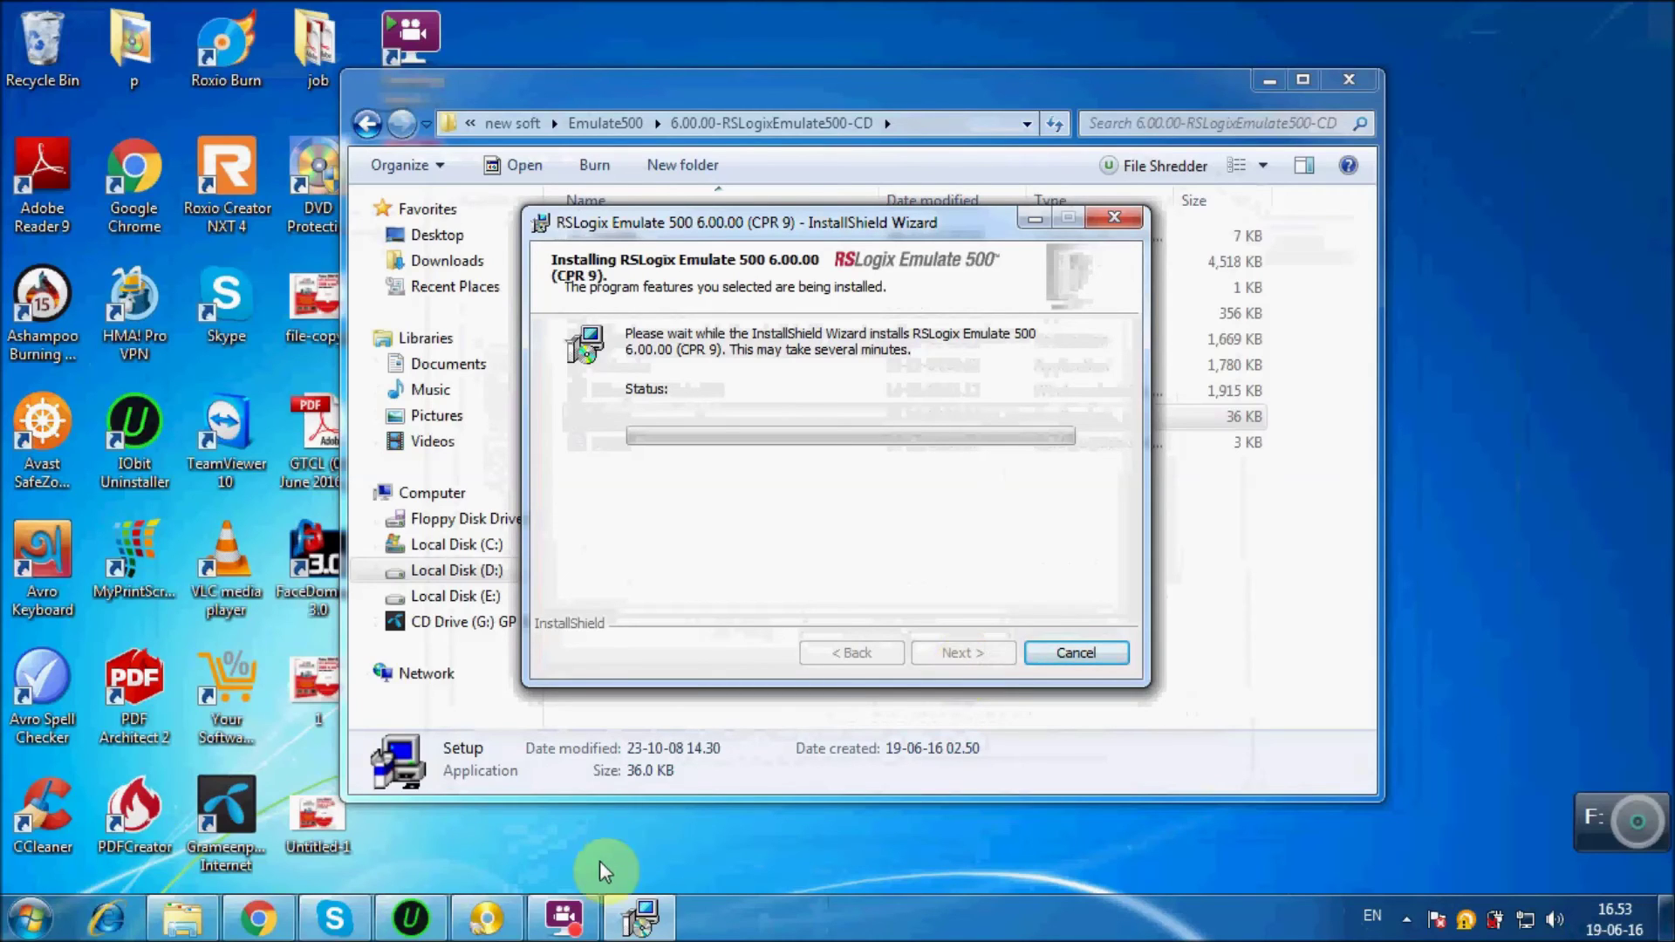
Step: Let the RSLogix Emulate 500 installation complete and finish its wizard
click(563, 916)
click(797, 281)
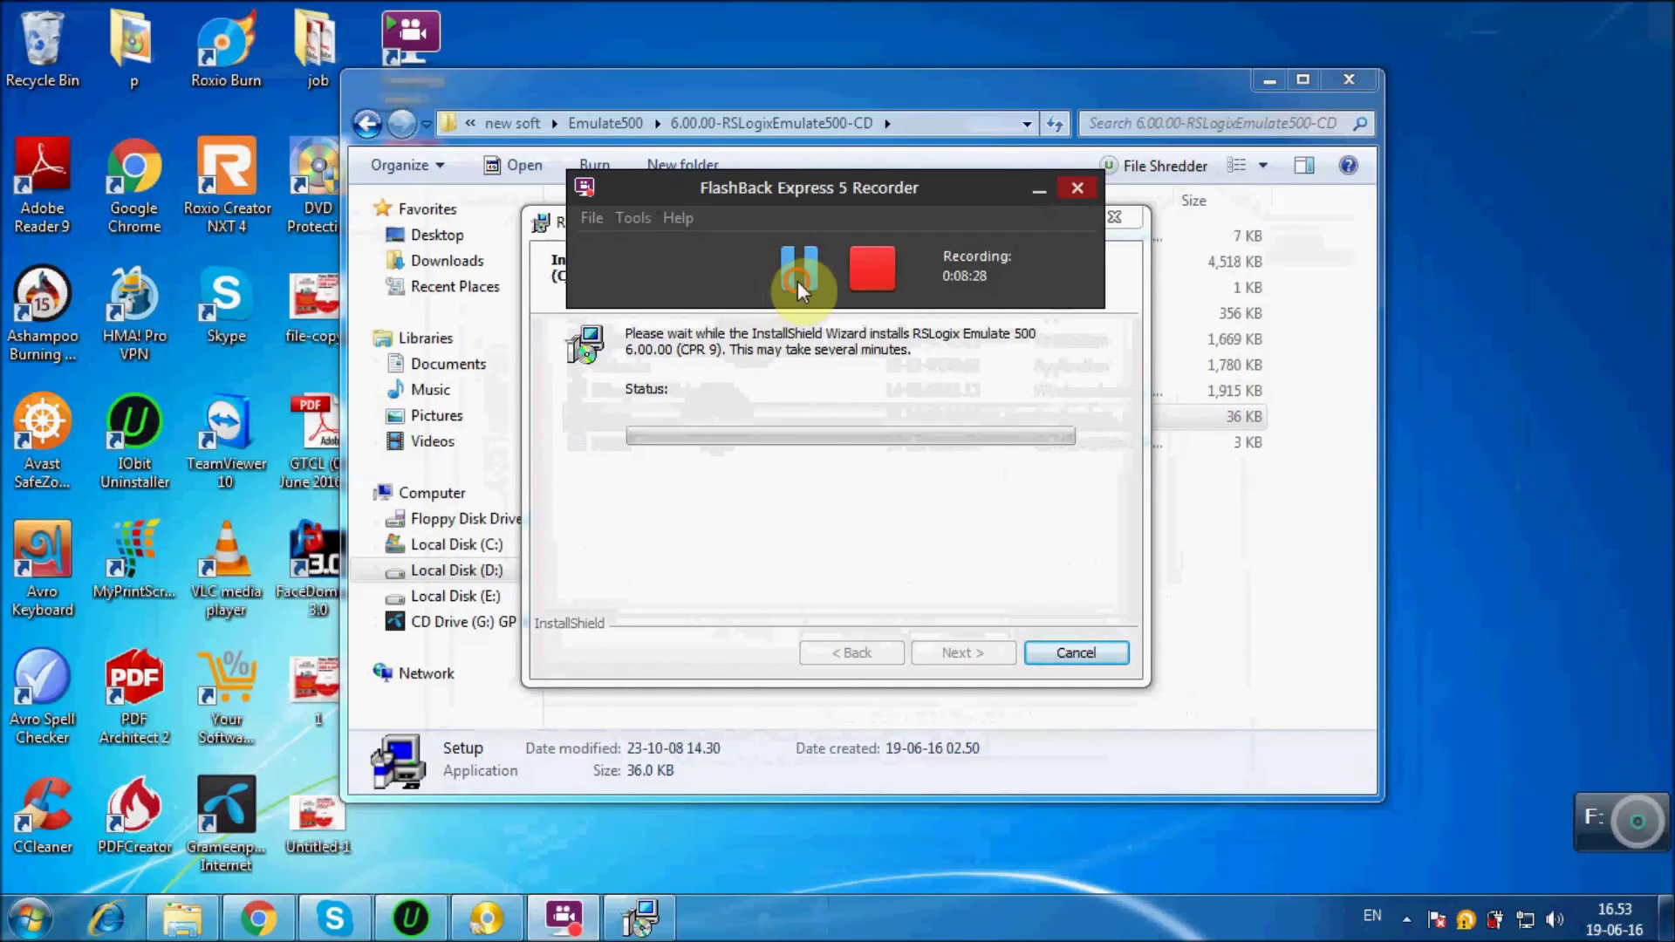
click(798, 281)
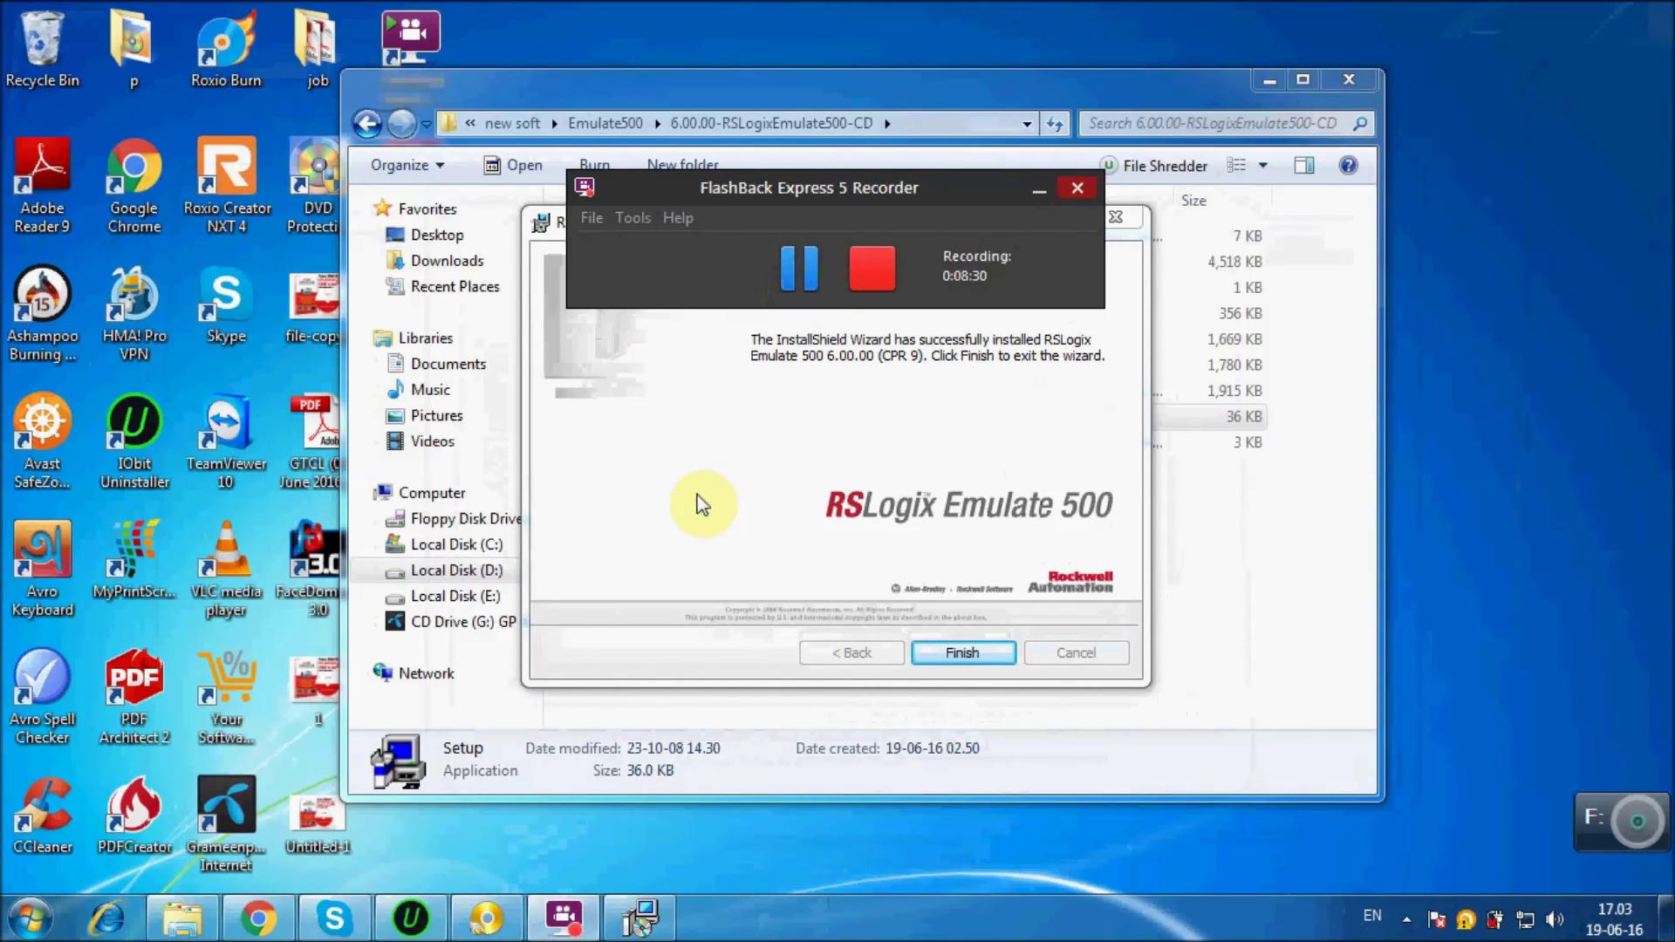
click(685, 528)
click(954, 650)
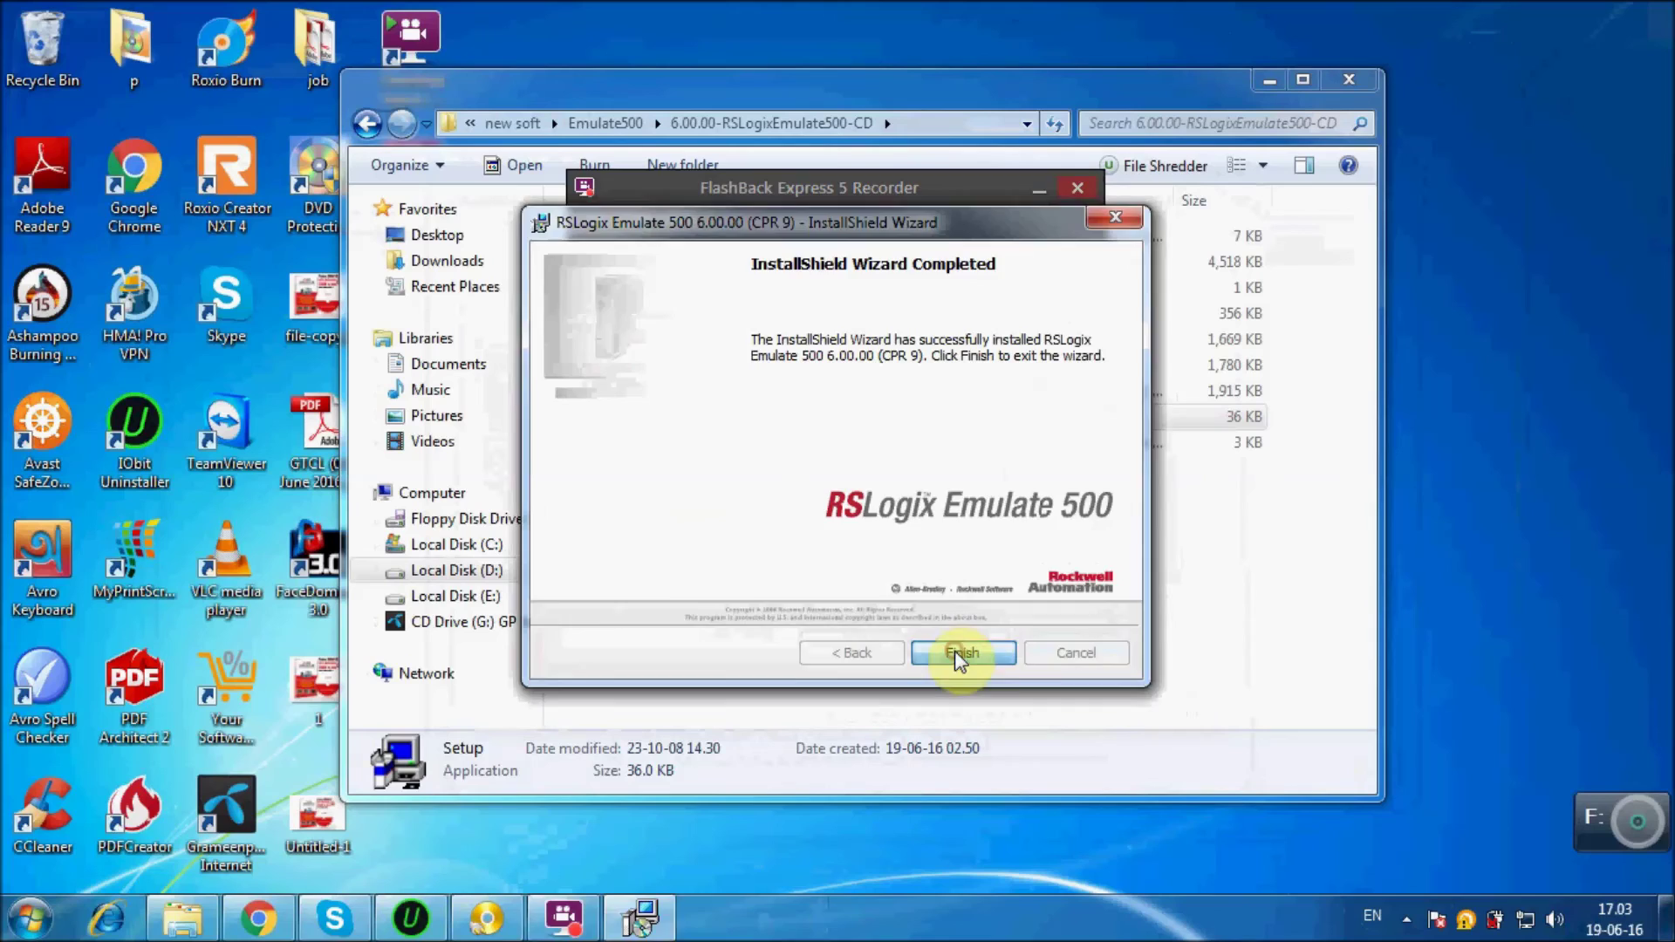
Step: Search the installed programs for "emu", launch RSLogix Emulate 500 to check that it starts, and close its window
click(7, 923)
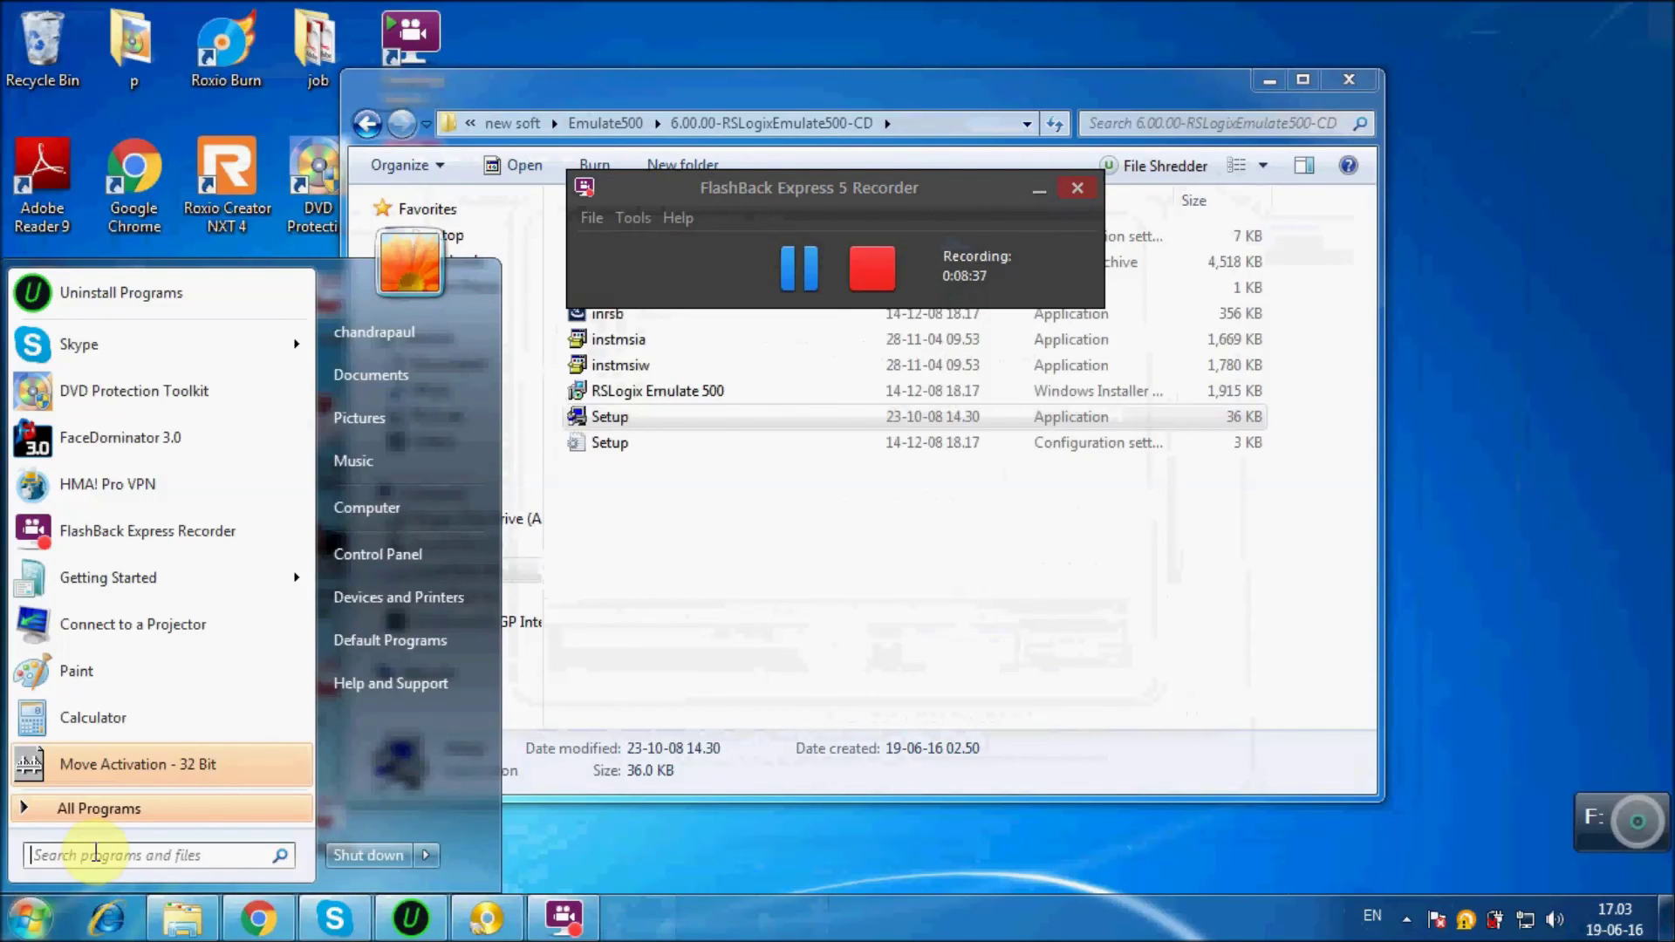
text(e)
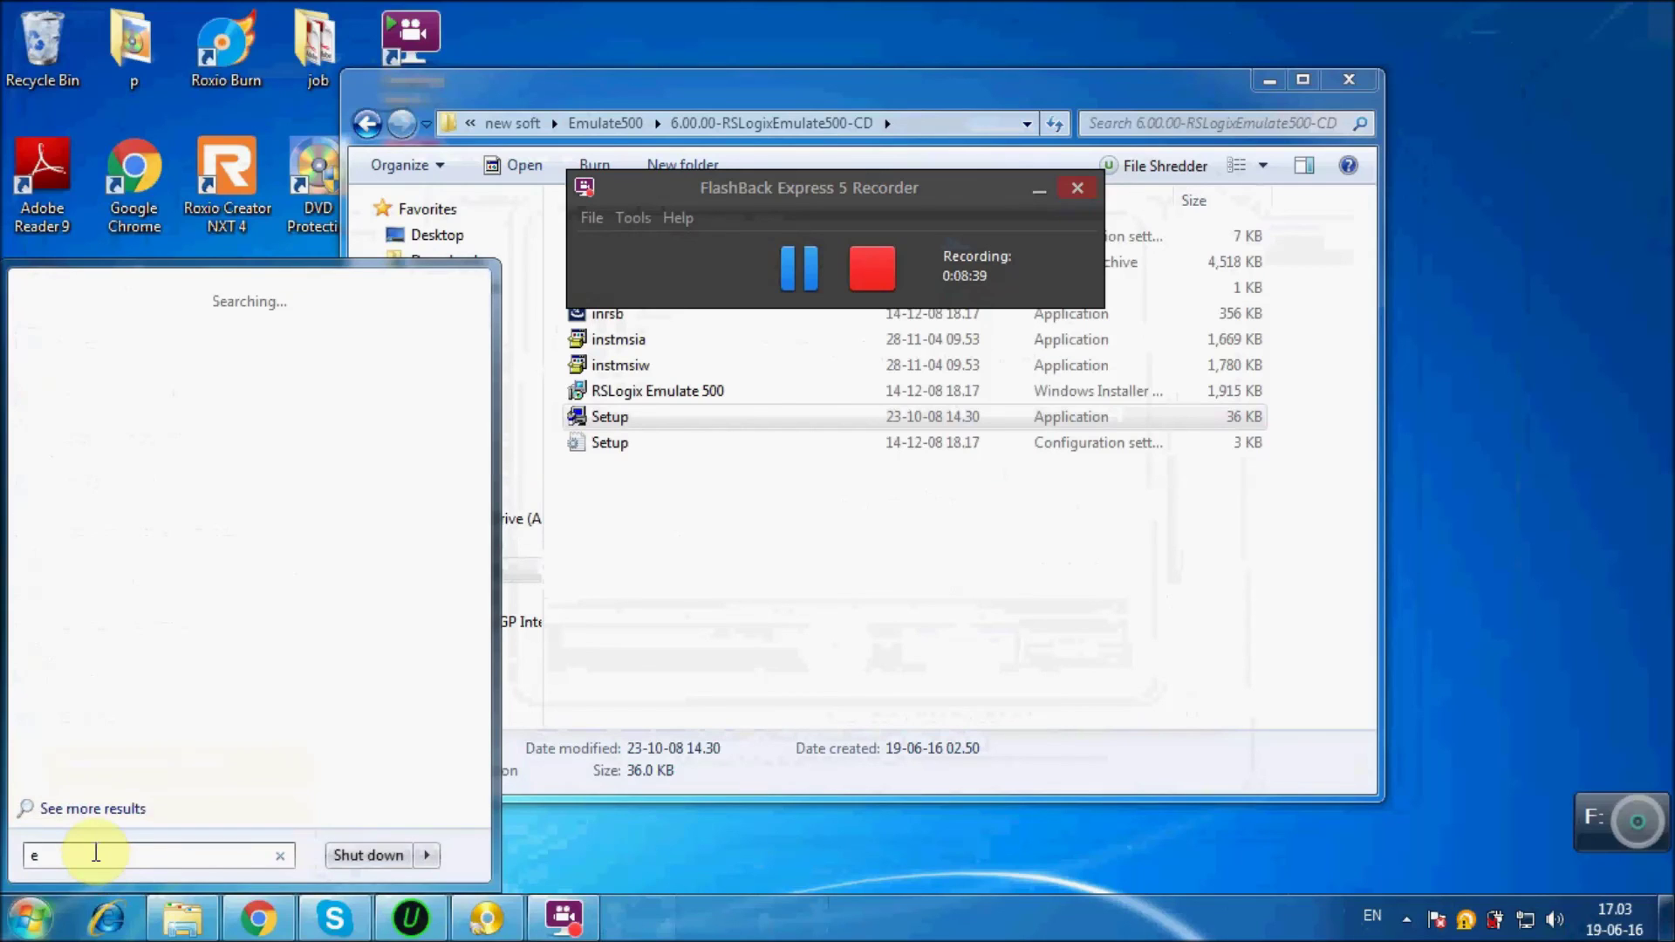
text(mu)
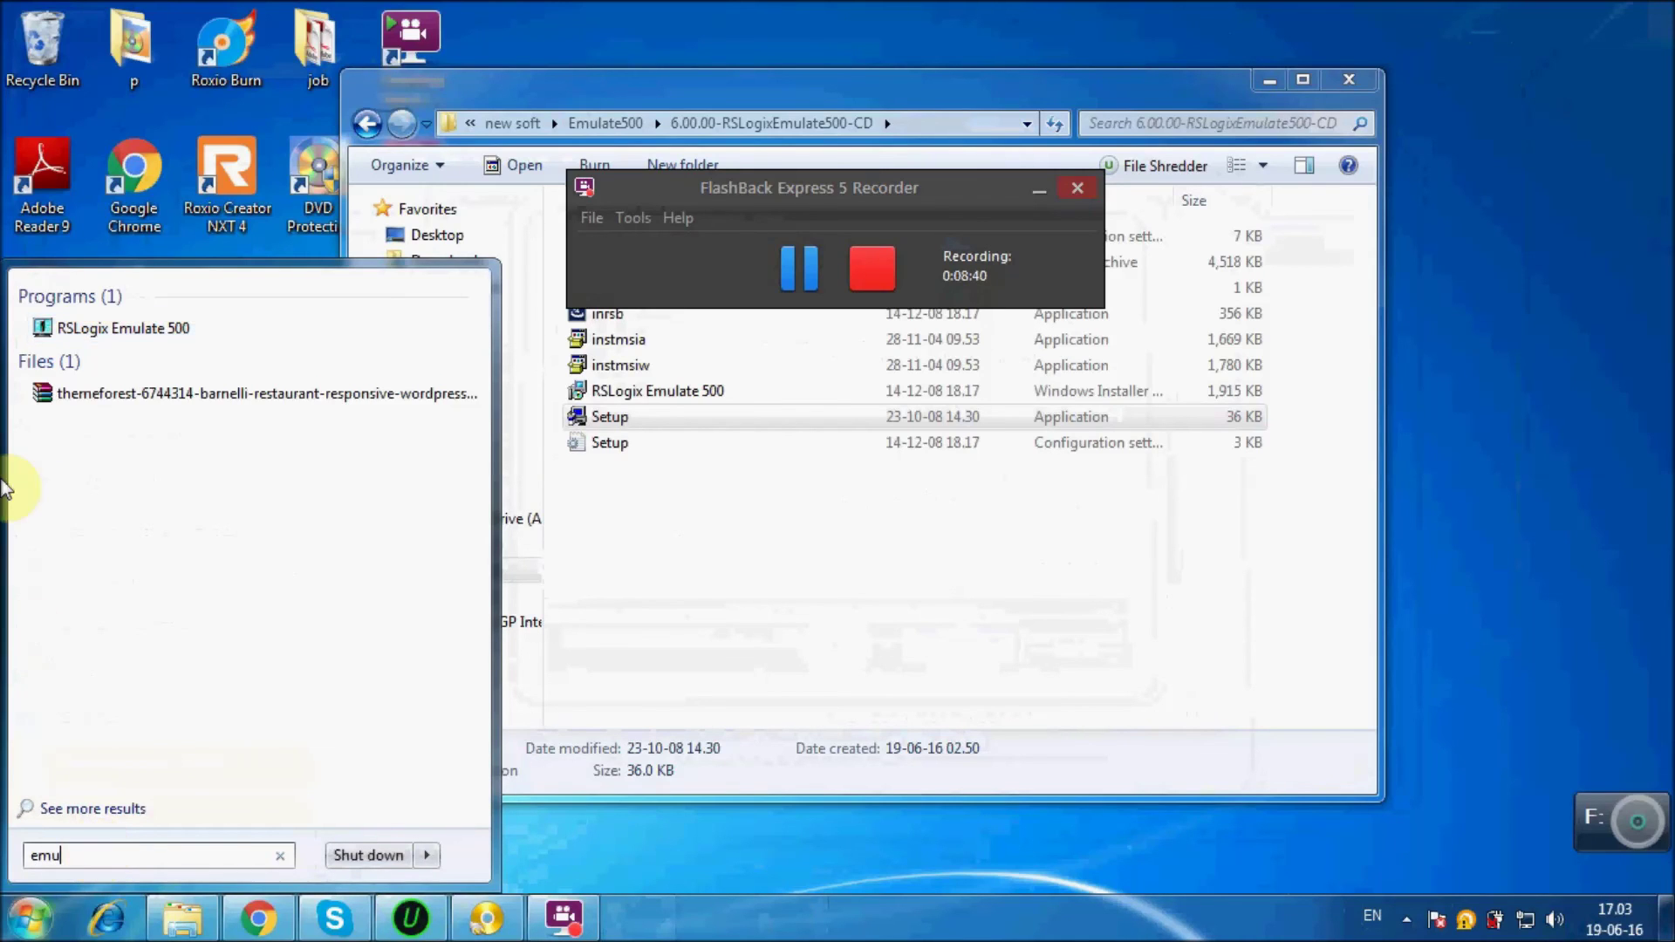
click(145, 329)
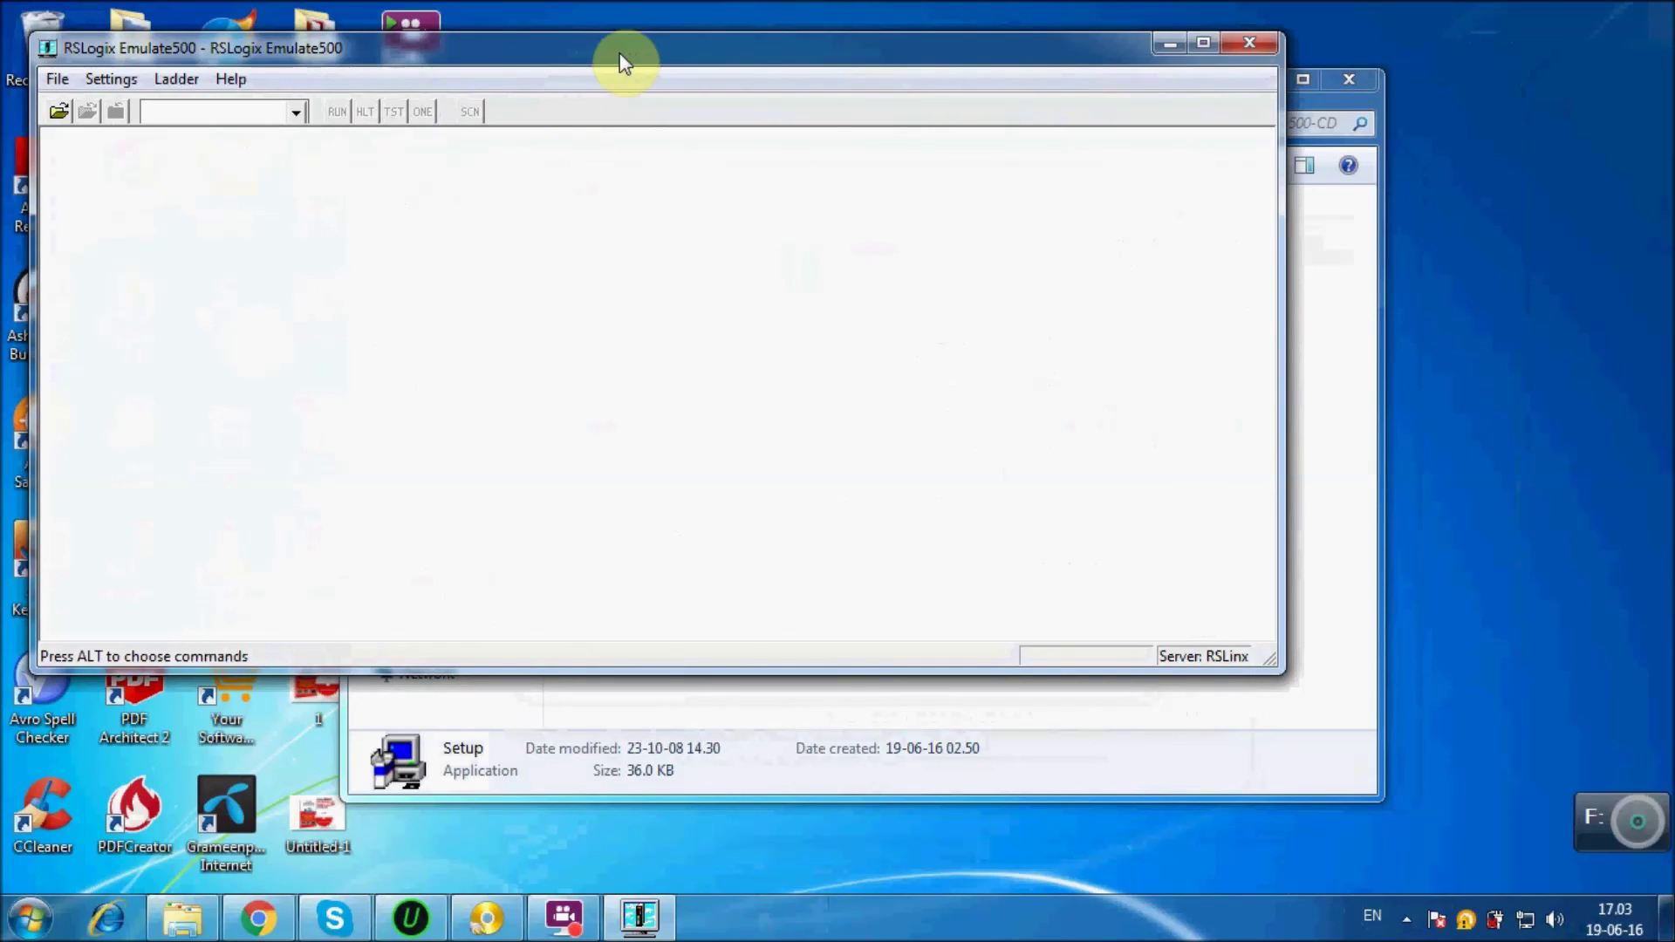
click(1251, 45)
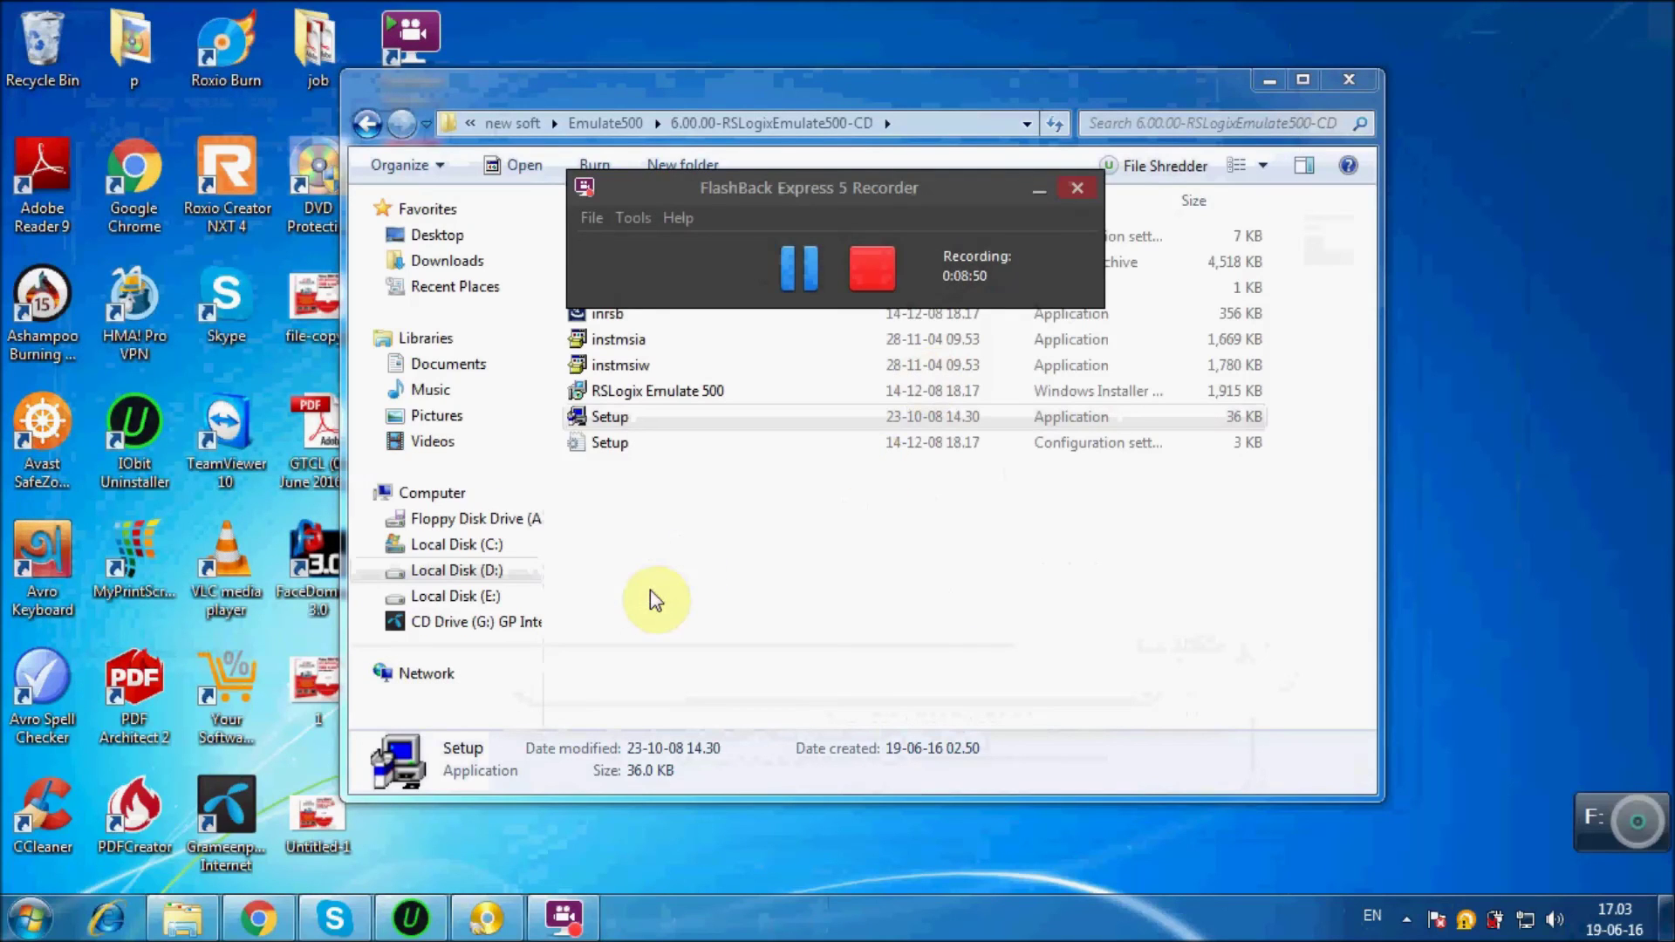
Step: Return from the 6.00.00-RSLogixEmulate500-CD folder to the new soft folder and clear the selection there
click(367, 124)
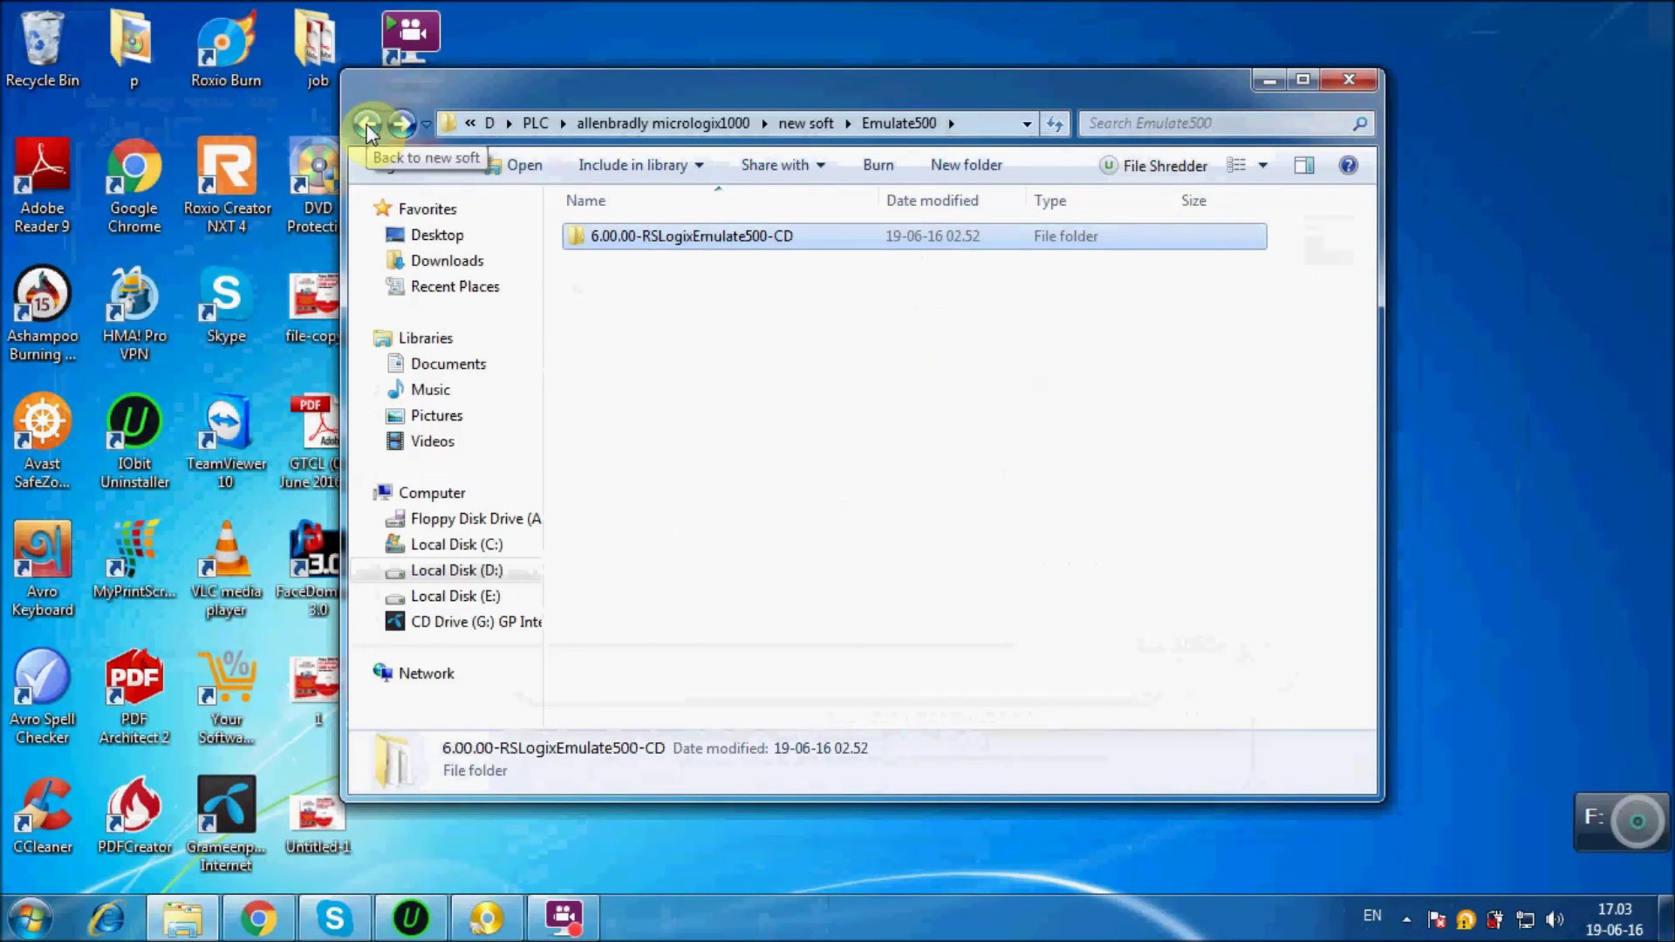
click(367, 127)
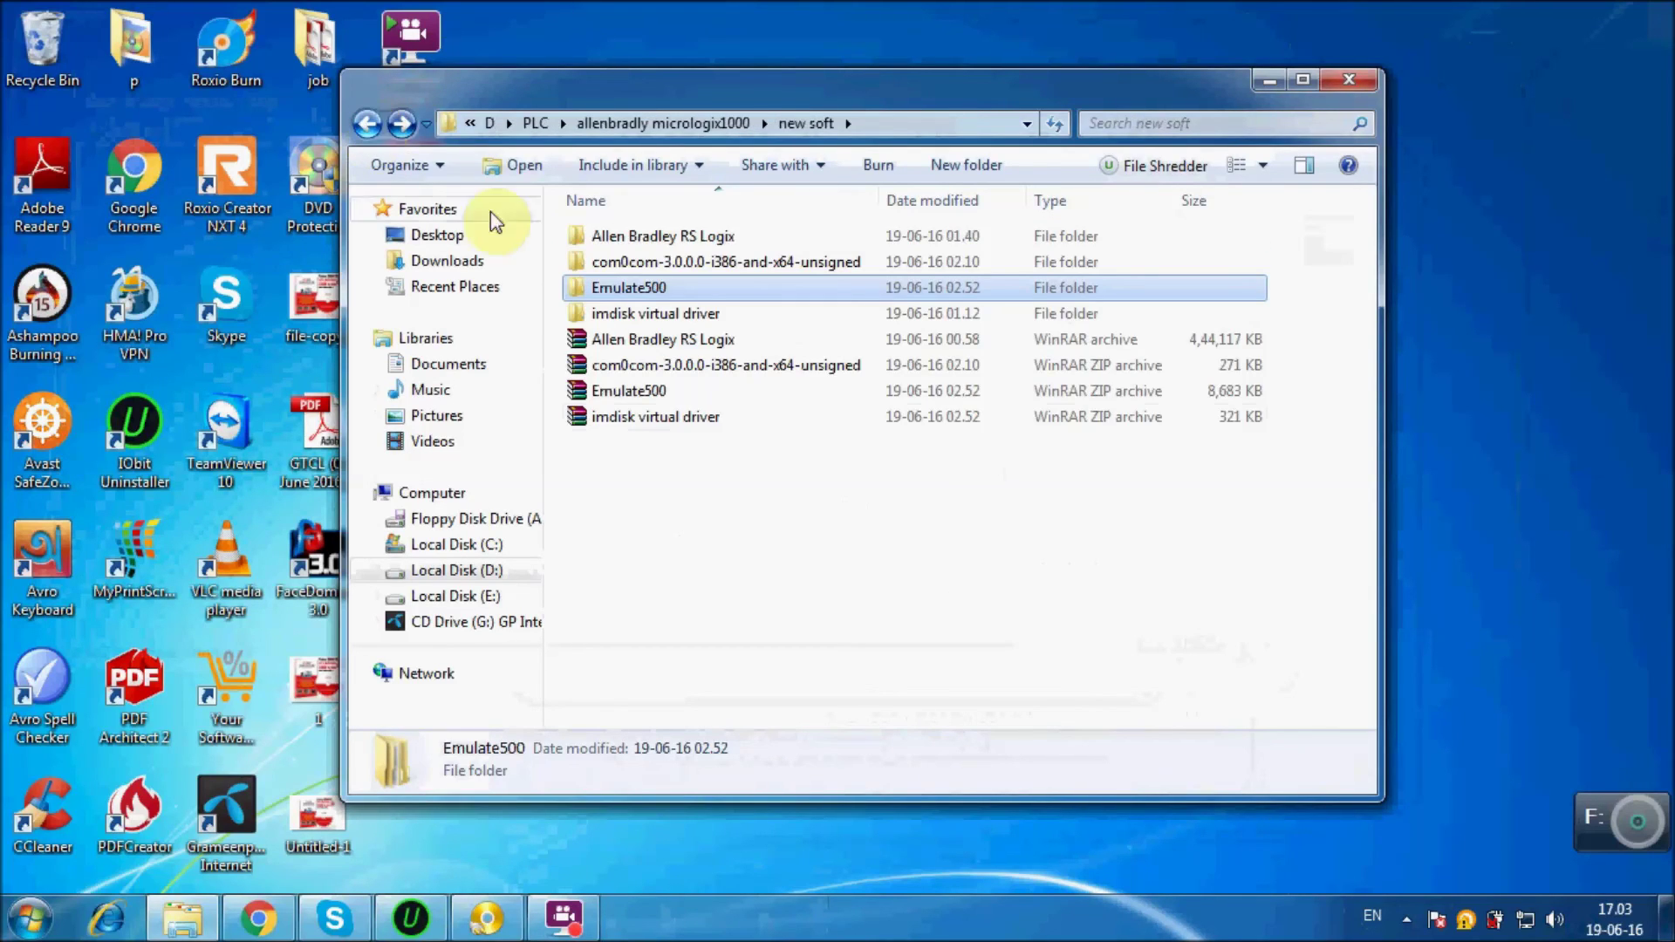
click(683, 590)
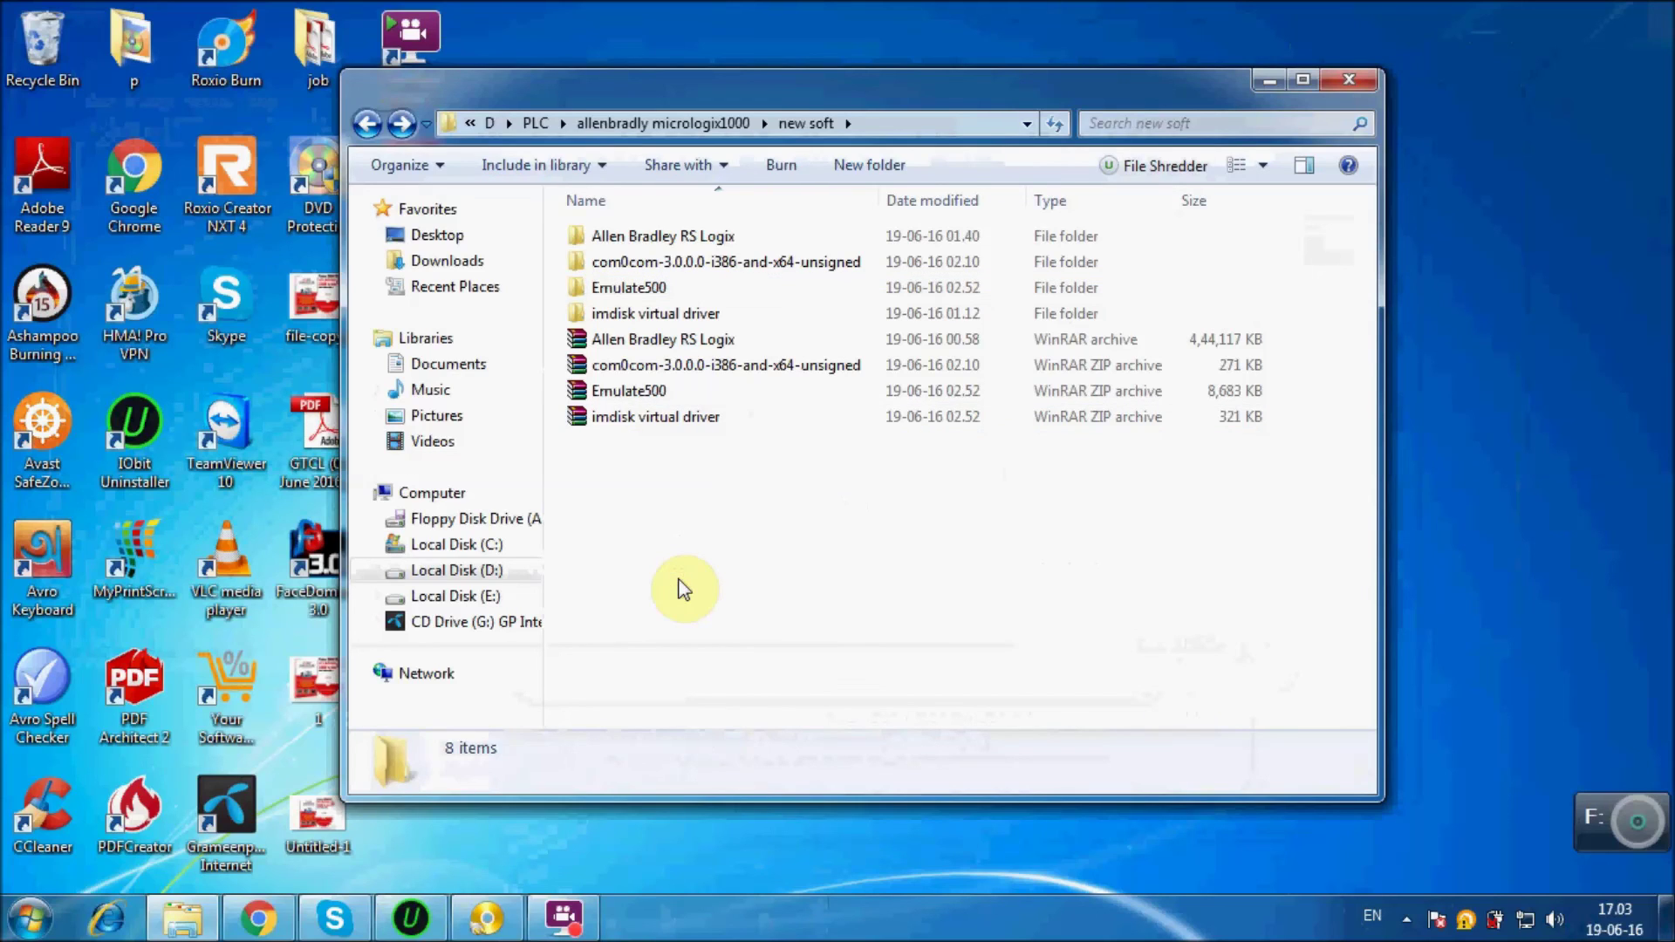
click(562, 915)
click(869, 264)
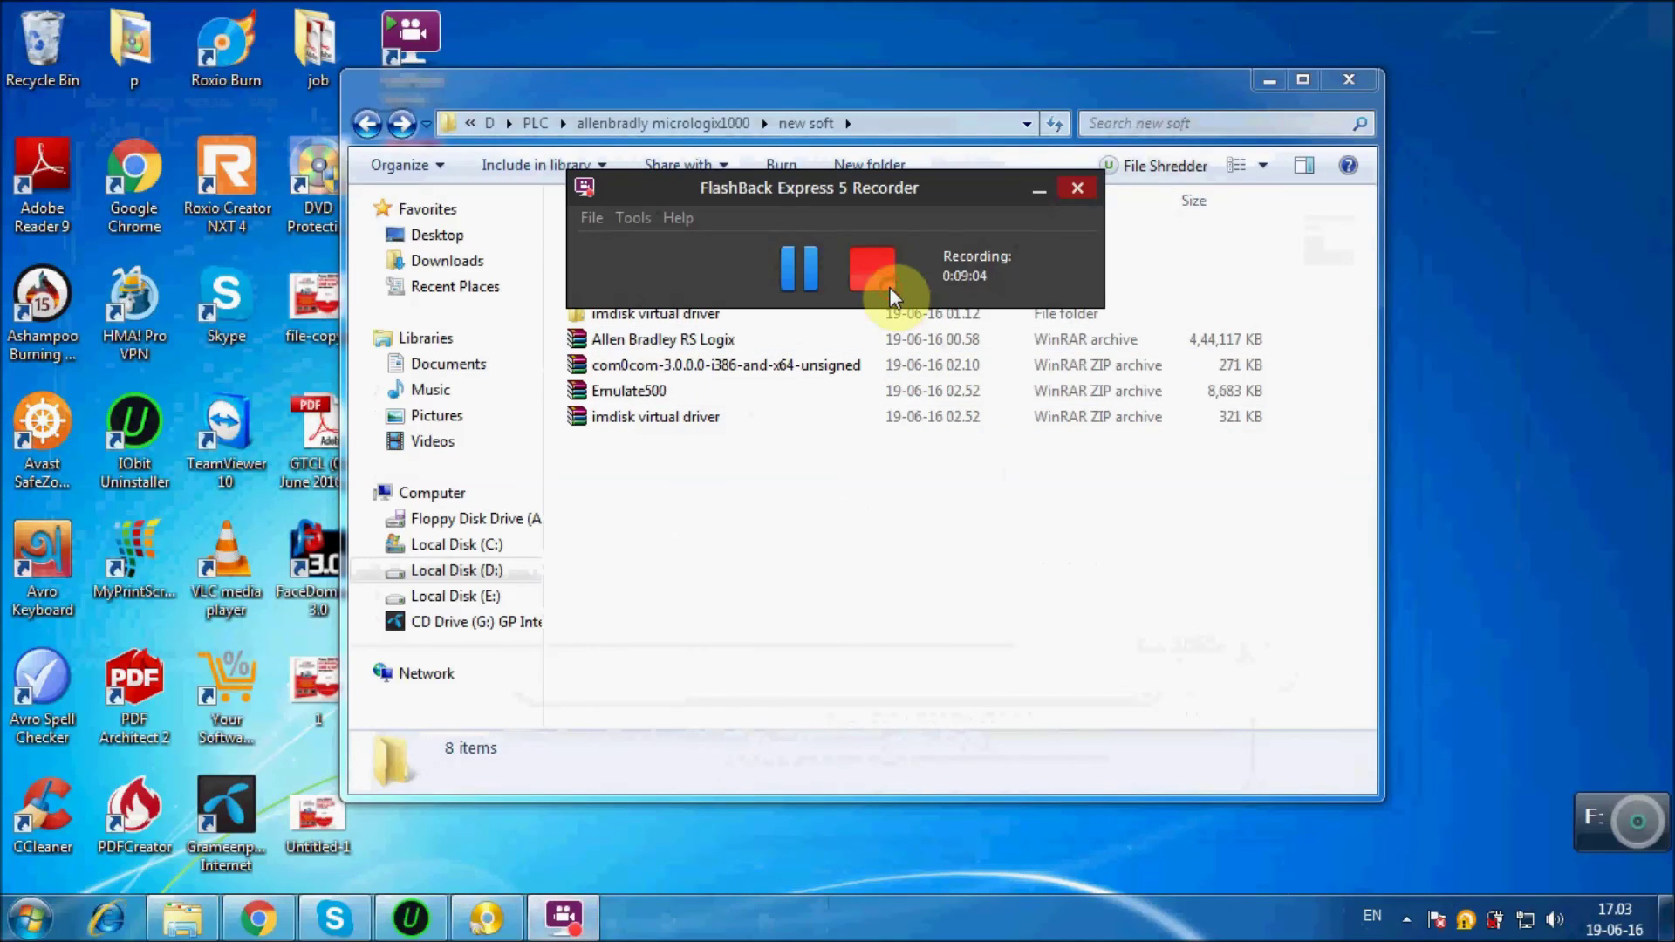